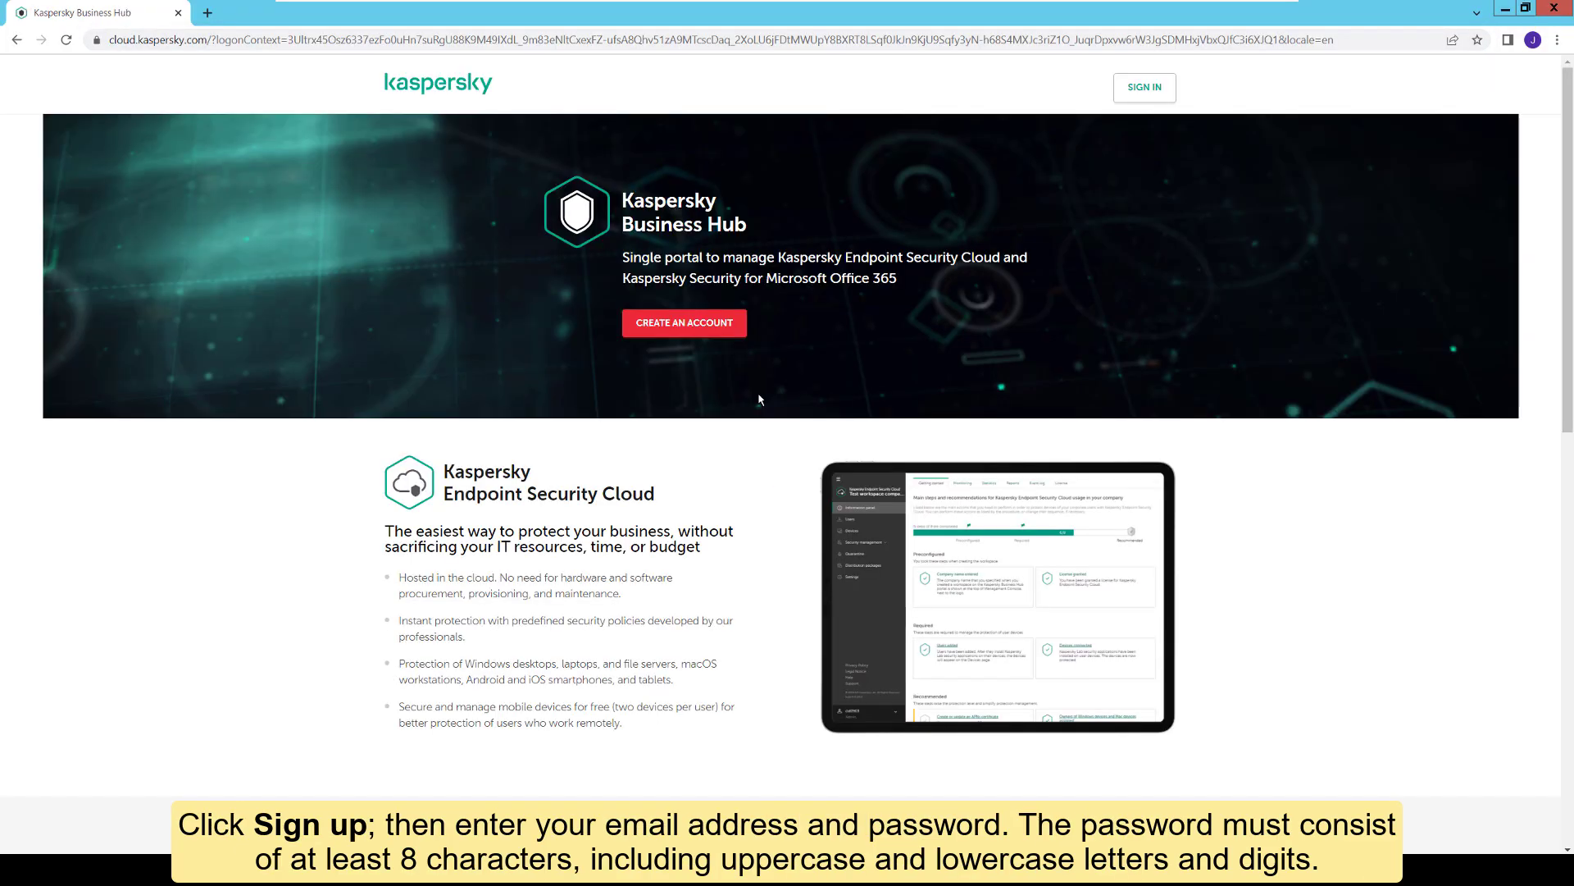
Step: Choose CREATE AN ACCOUNT on the Business Hub landing page to begin sign-up
{"action": "left_click", "coordinate": [686, 326]}
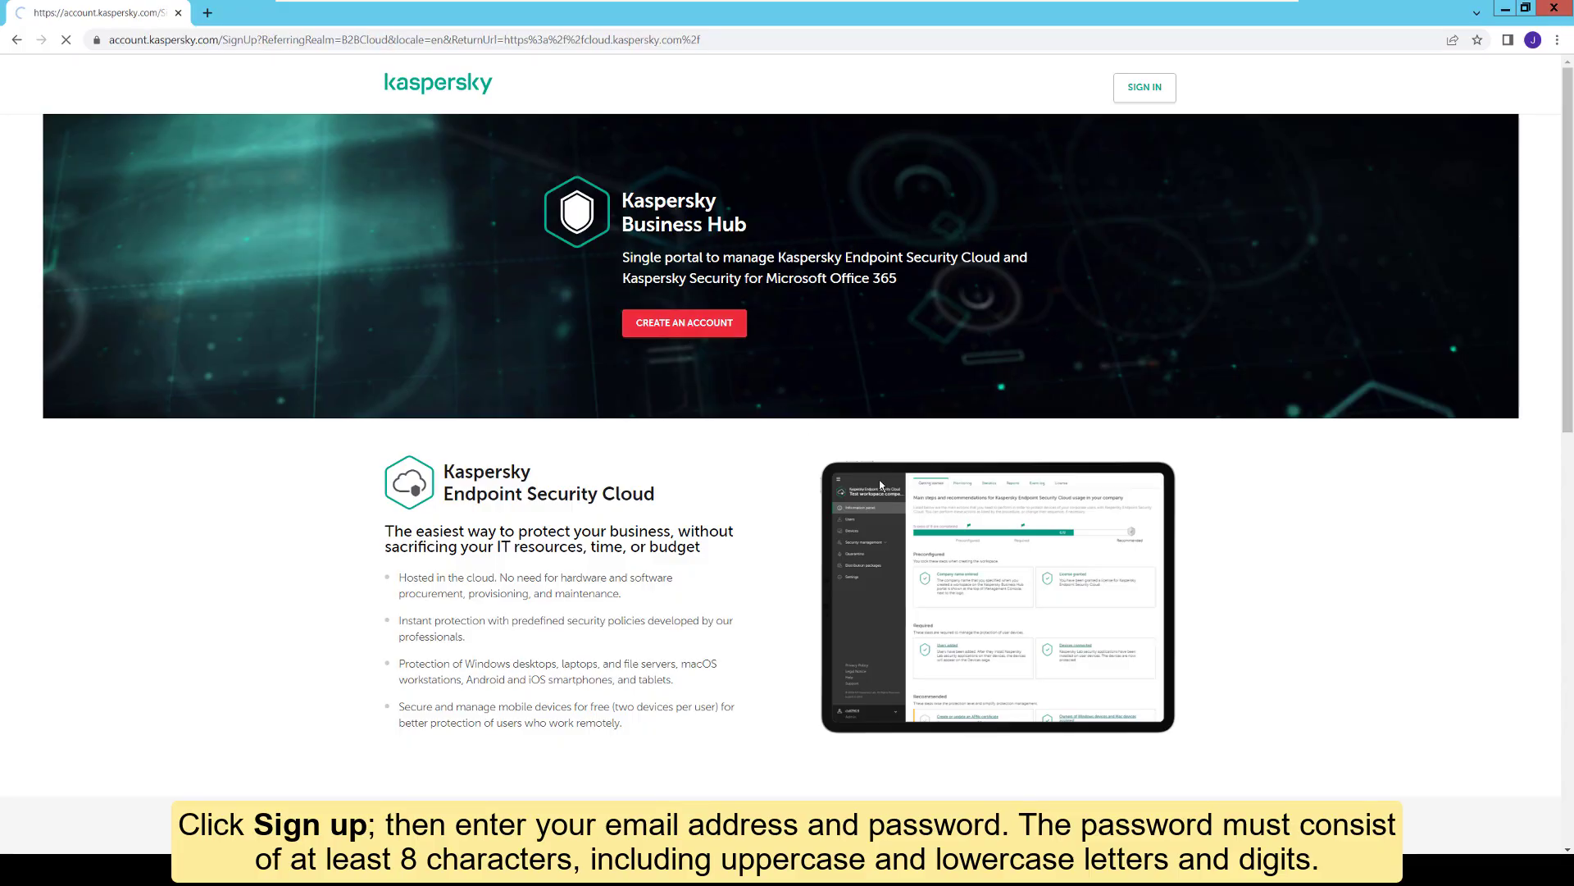
Step: Register with the new account's e-mail and password, consenting to the privacy policy
{"action": "left_click", "coordinate": [644, 296]}
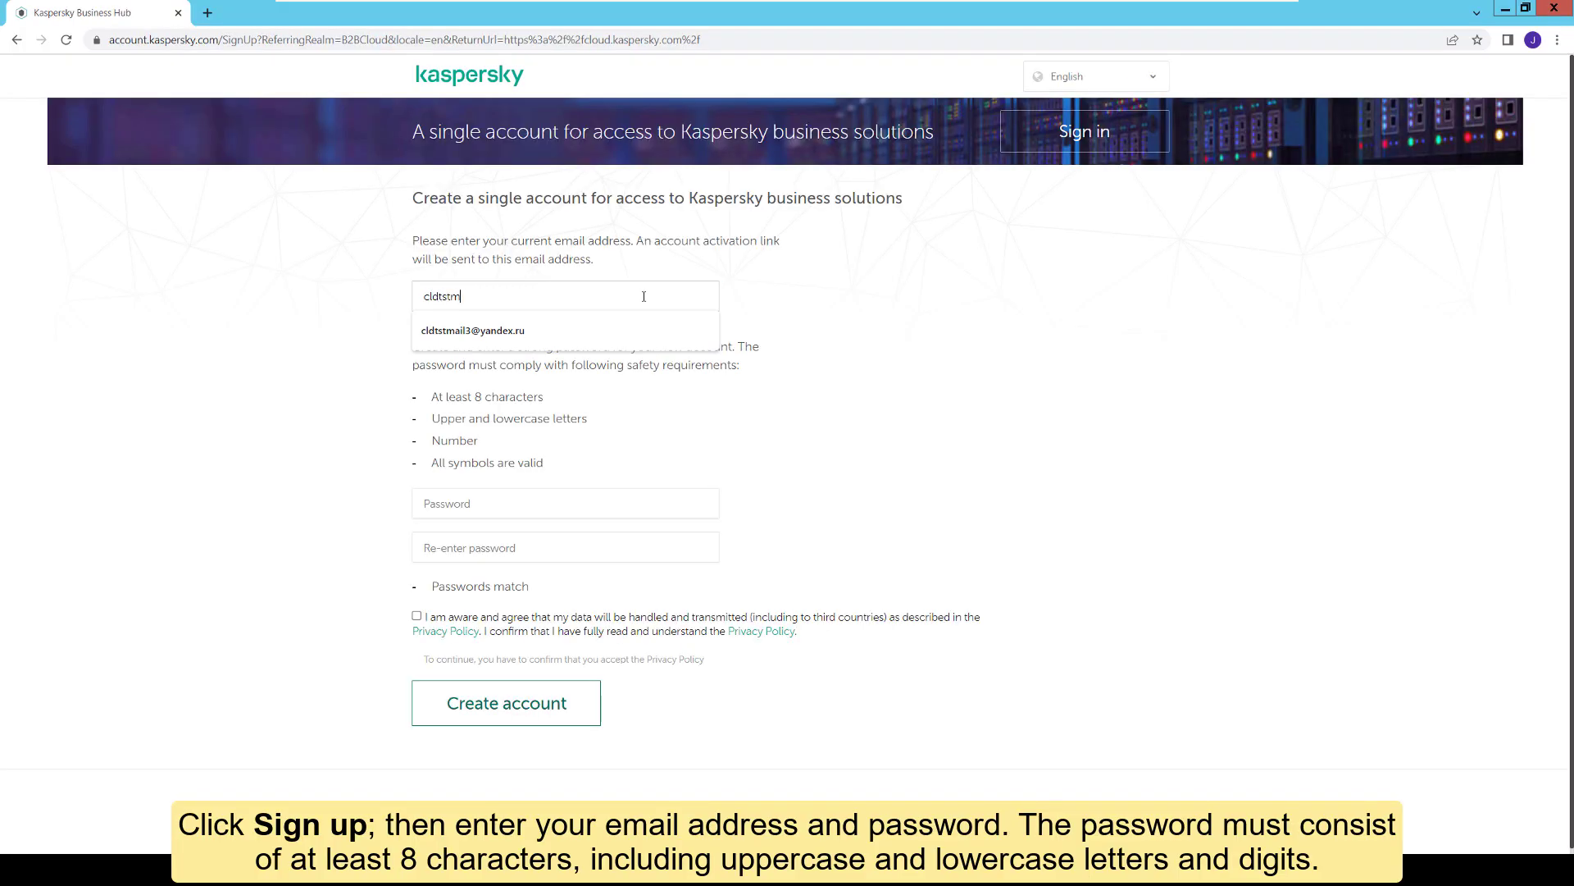
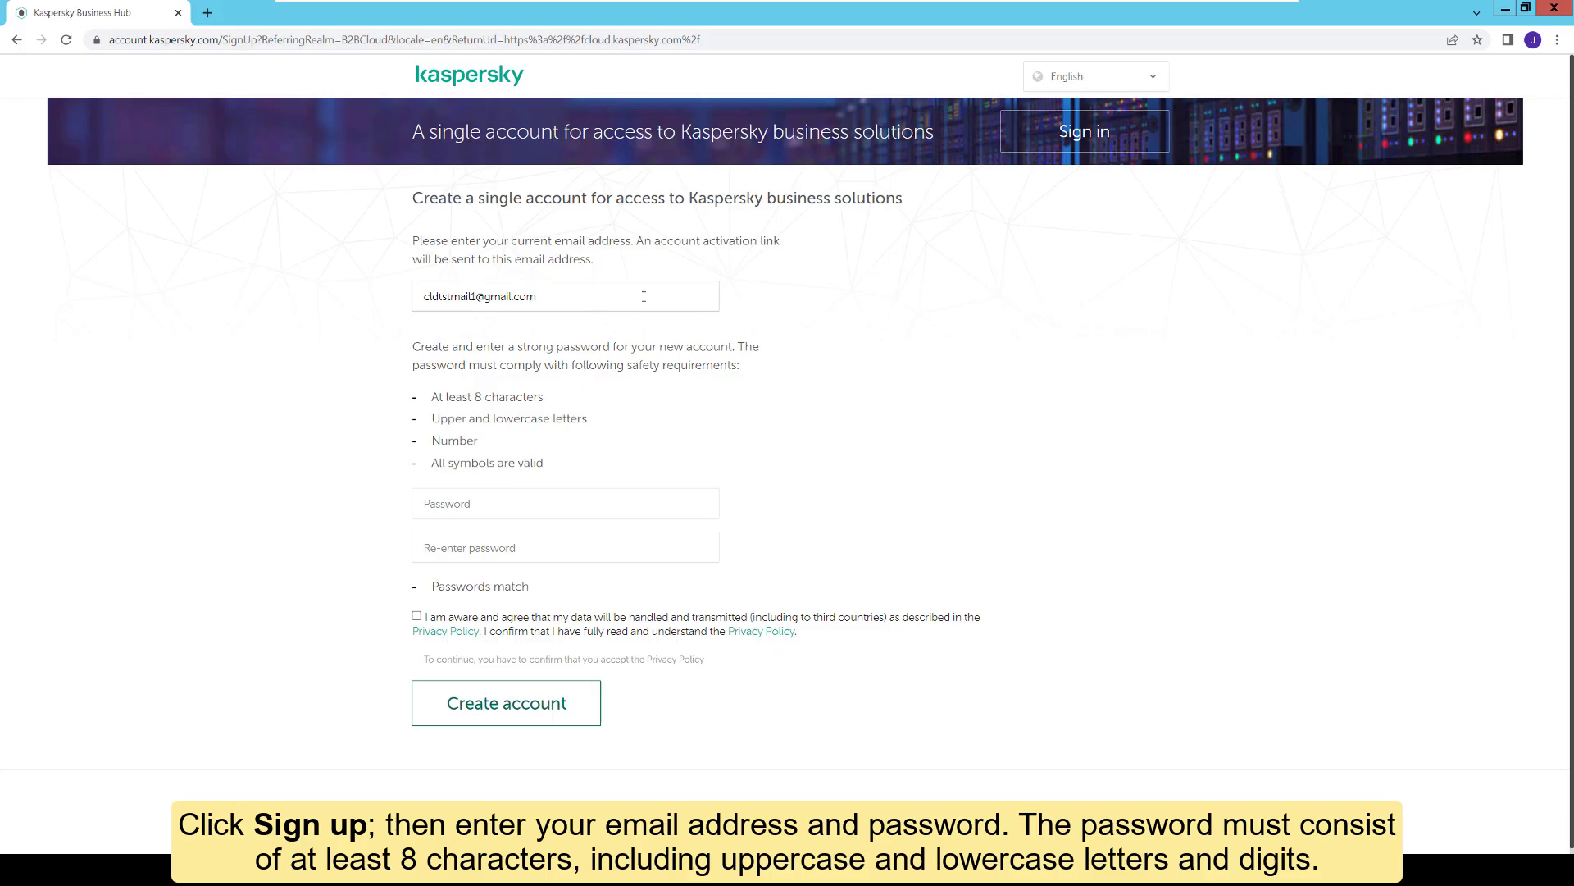
{"action": "left_click", "coordinate": [642, 498]}
{"action": "type", "text": "**********"}
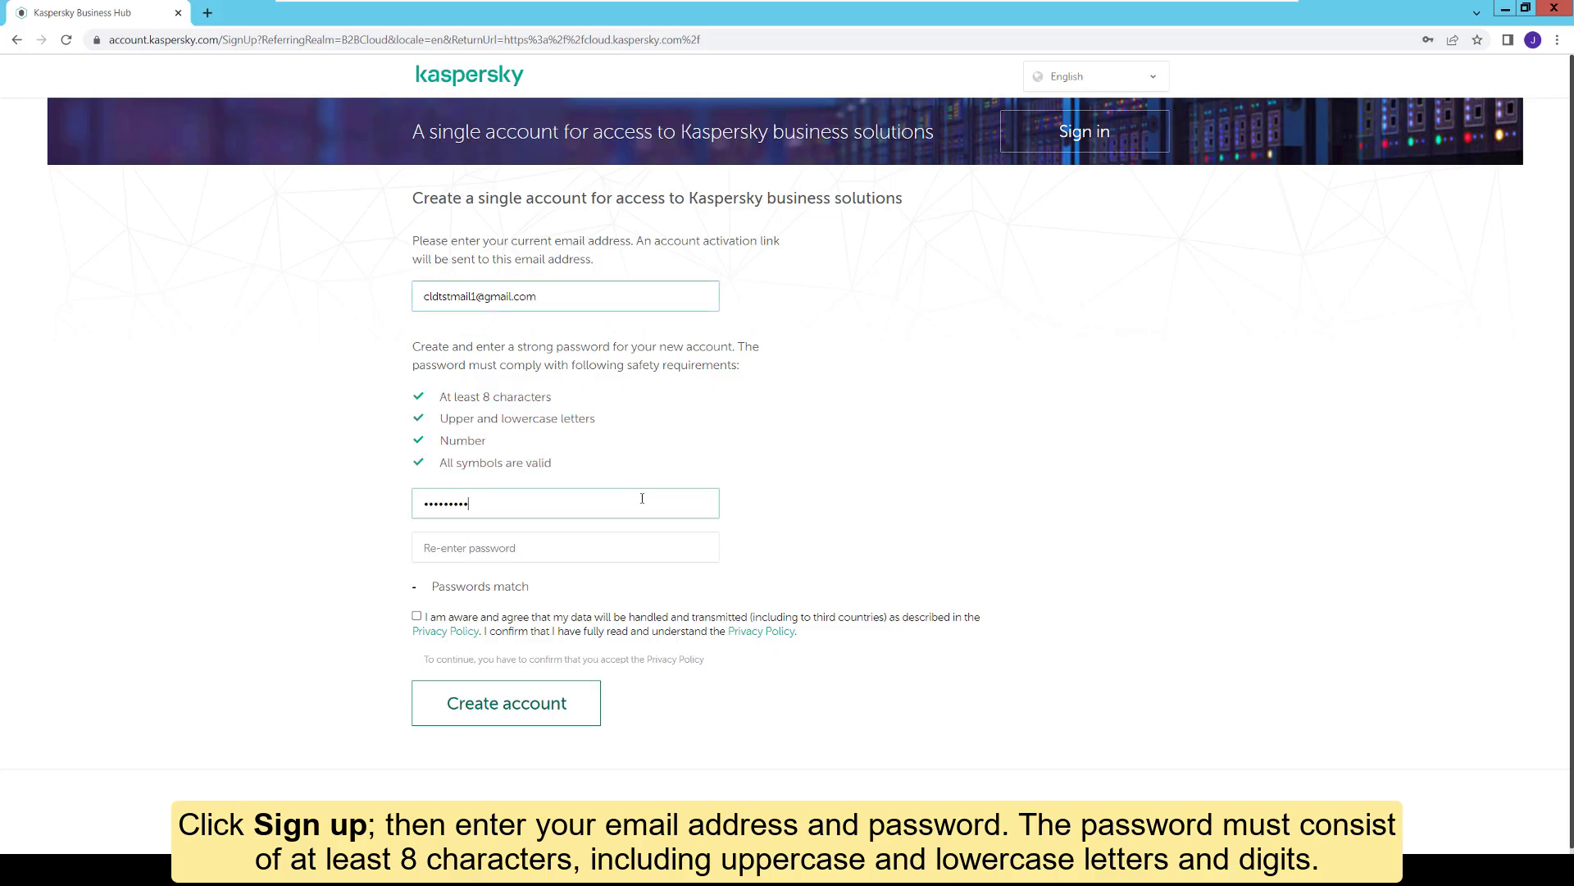
{"action": "key", "text": "Tab"}
{"action": "type", "text": "**********"}
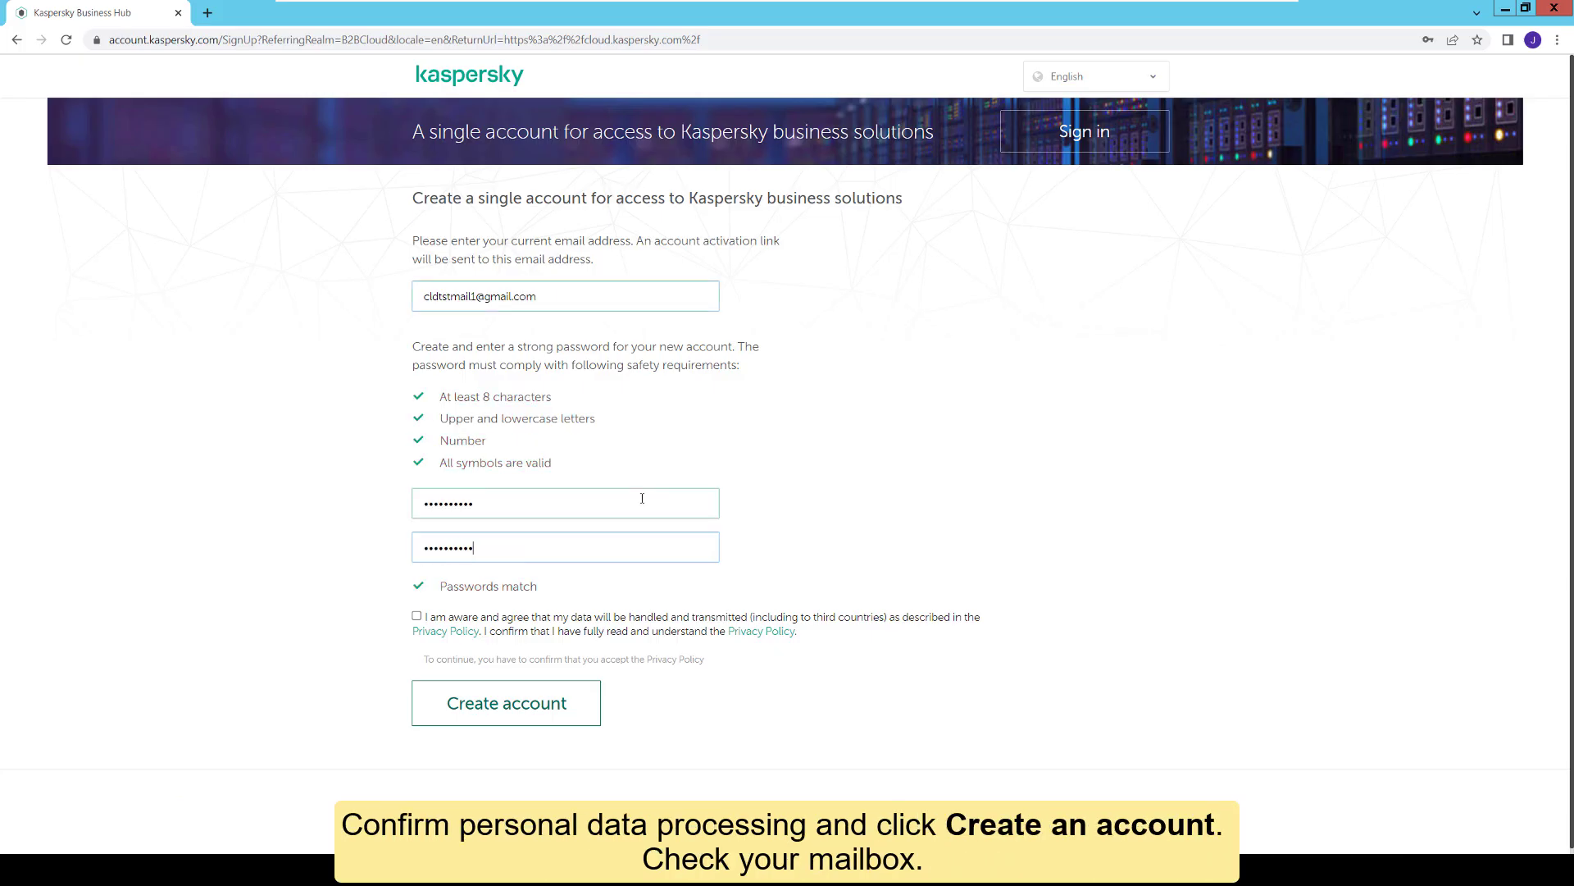
{"action": "left_click", "coordinate": [416, 616]}
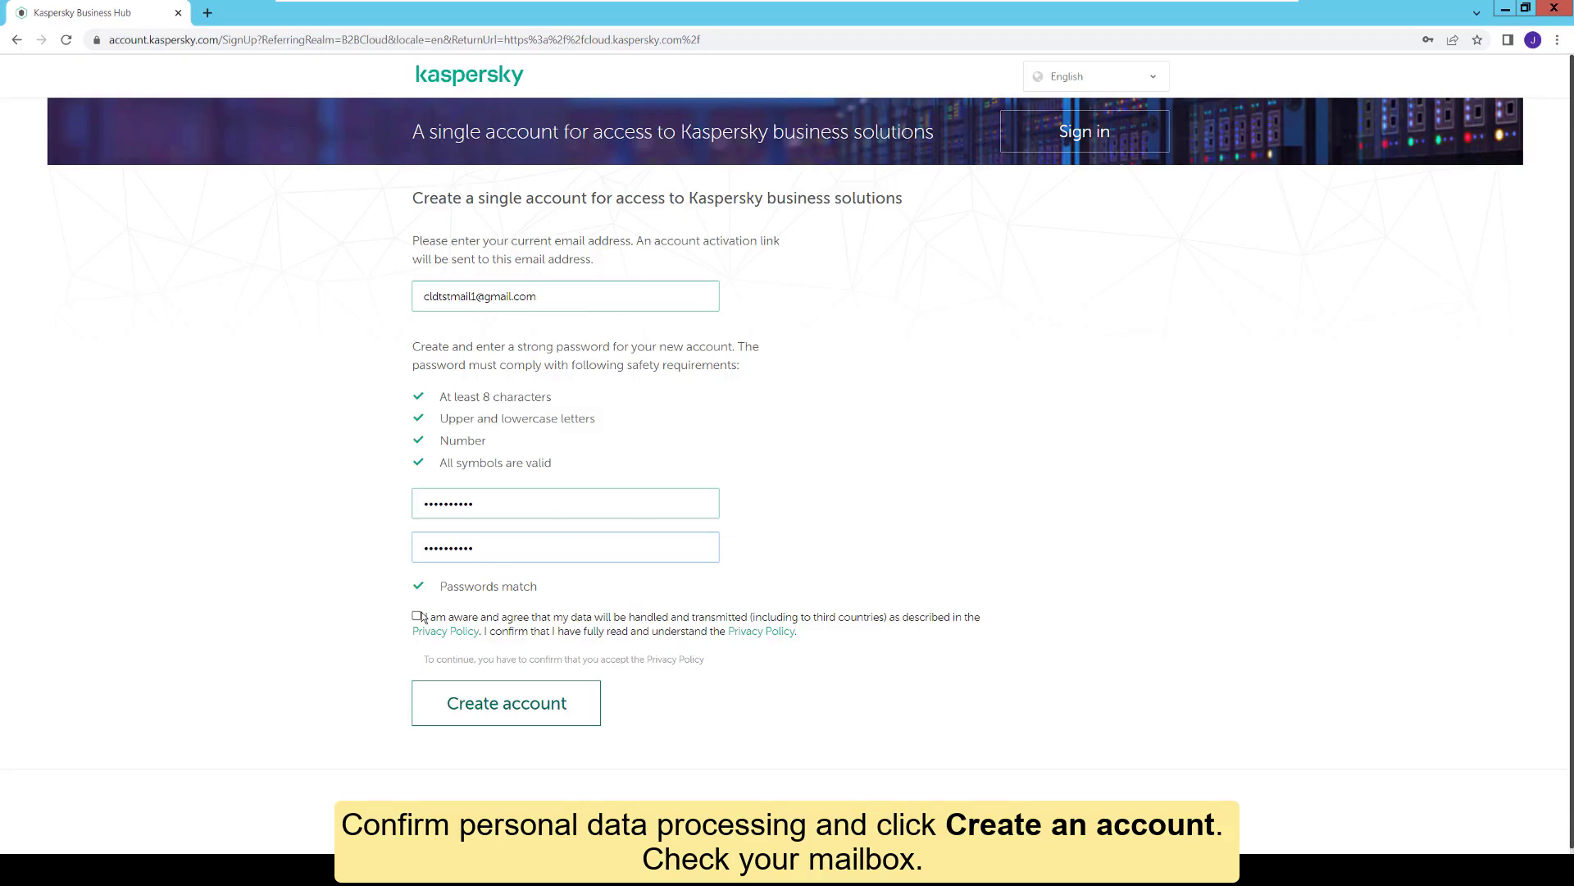
{"action": "left_click", "coordinate": [525, 704]}
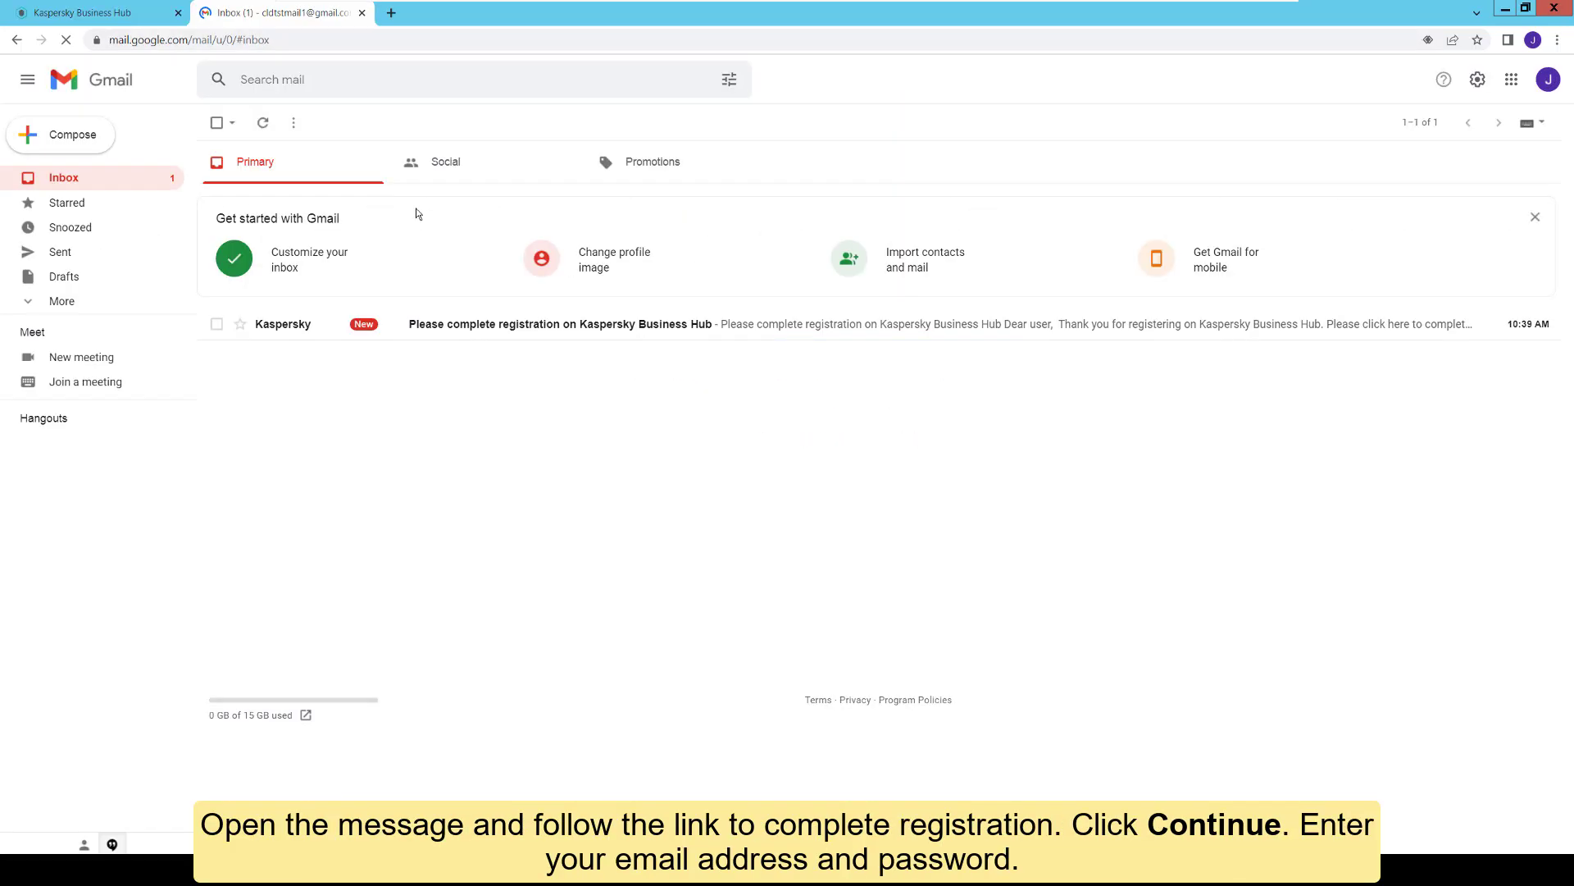
Step: Activate the account via the registration e-mail link, then sign in with the new credentials
{"action": "left_click", "coordinate": [467, 324]}
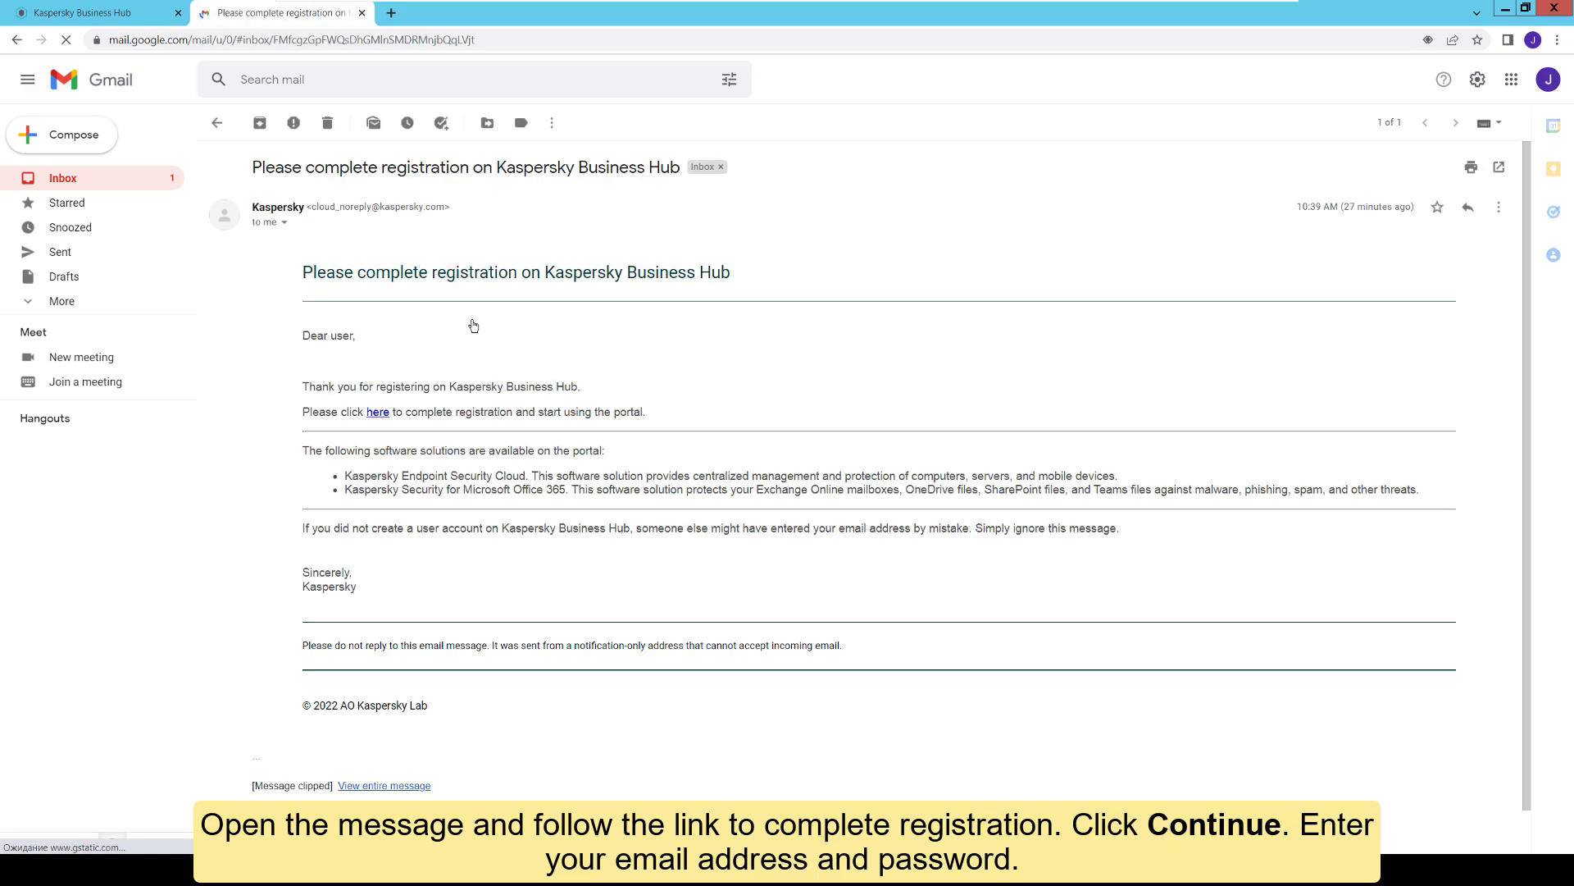
{"action": "scroll", "coordinate": [538, 341], "scroll_direction": "down", "scroll_amount": 1}
{"action": "left_click", "coordinate": [378, 363]}
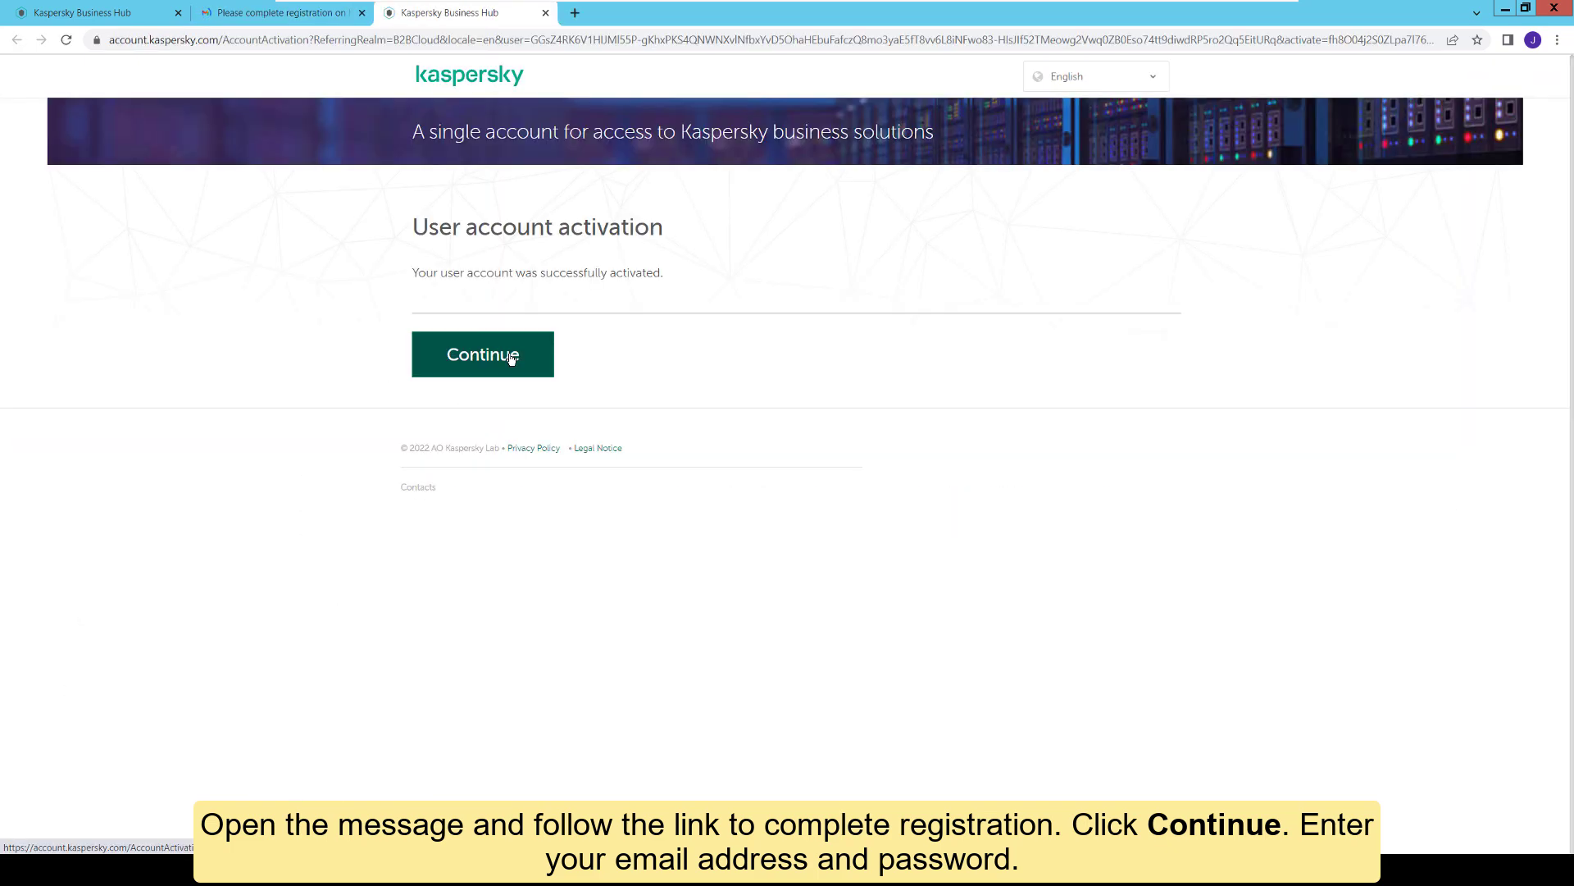
{"action": "left_click", "coordinate": [545, 359]}
{"action": "left_click", "coordinate": [661, 403]}
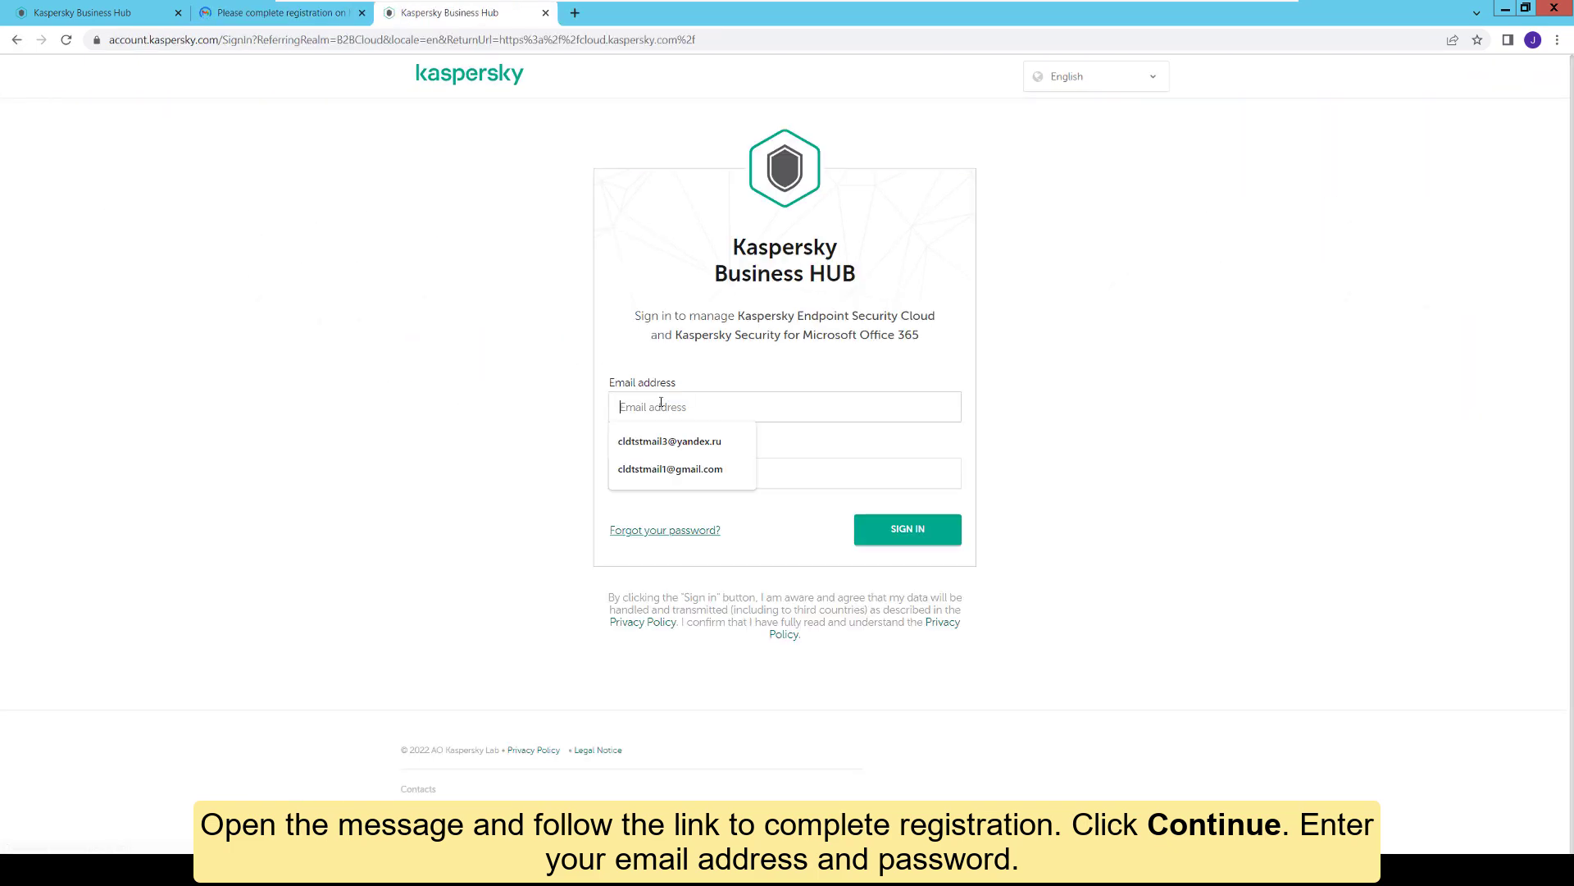
{"action": "left_click", "coordinate": [674, 470]}
{"action": "type", "text": "••••••••••"}
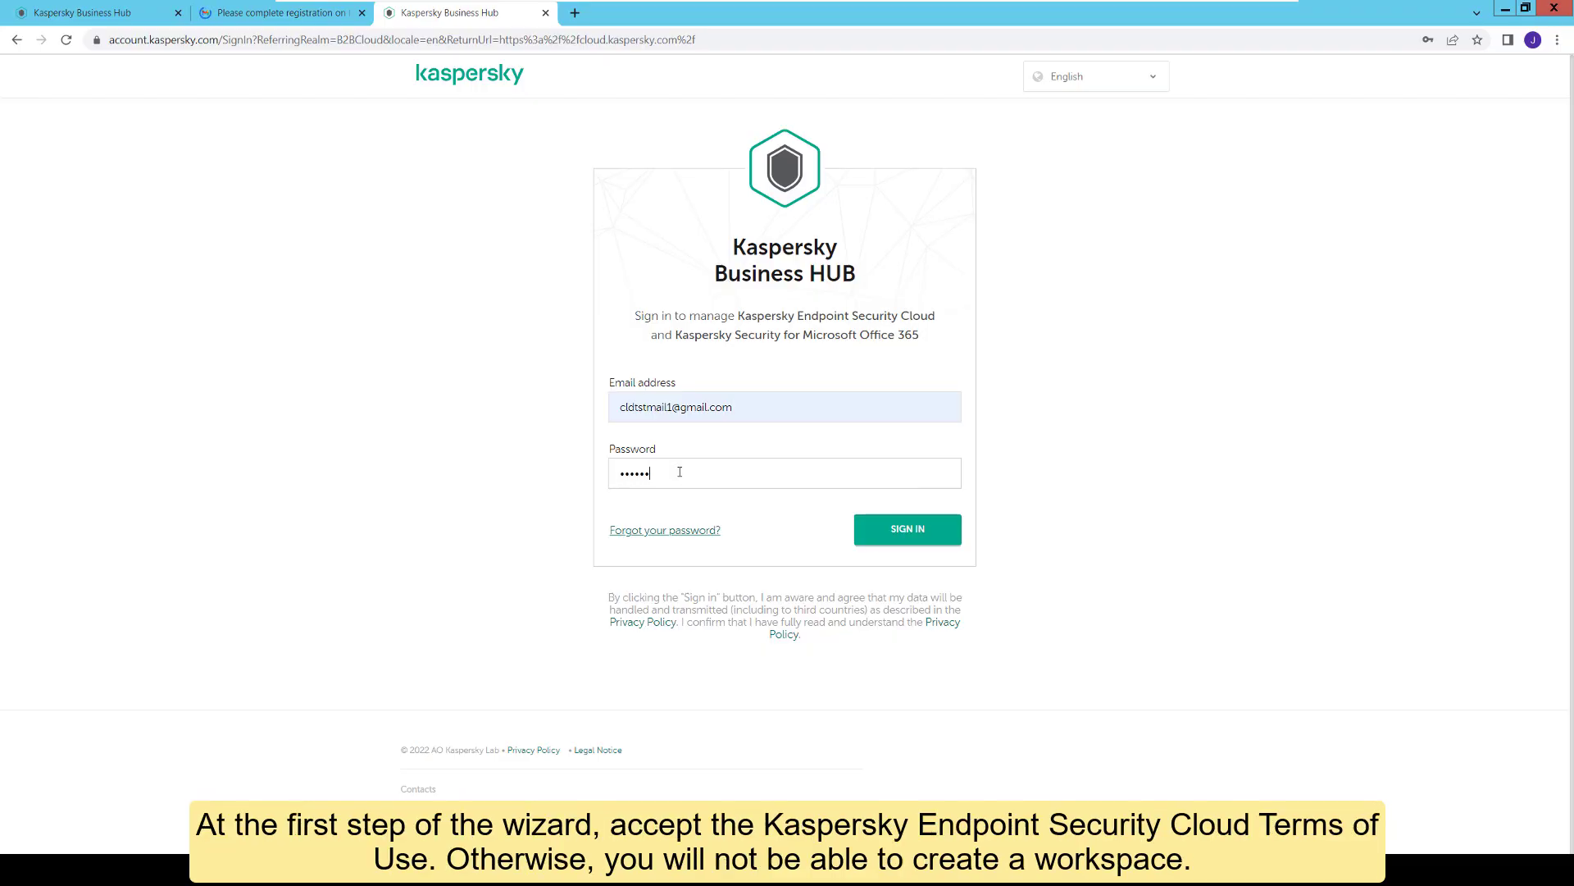
{"action": "left_click", "coordinate": [908, 529]}
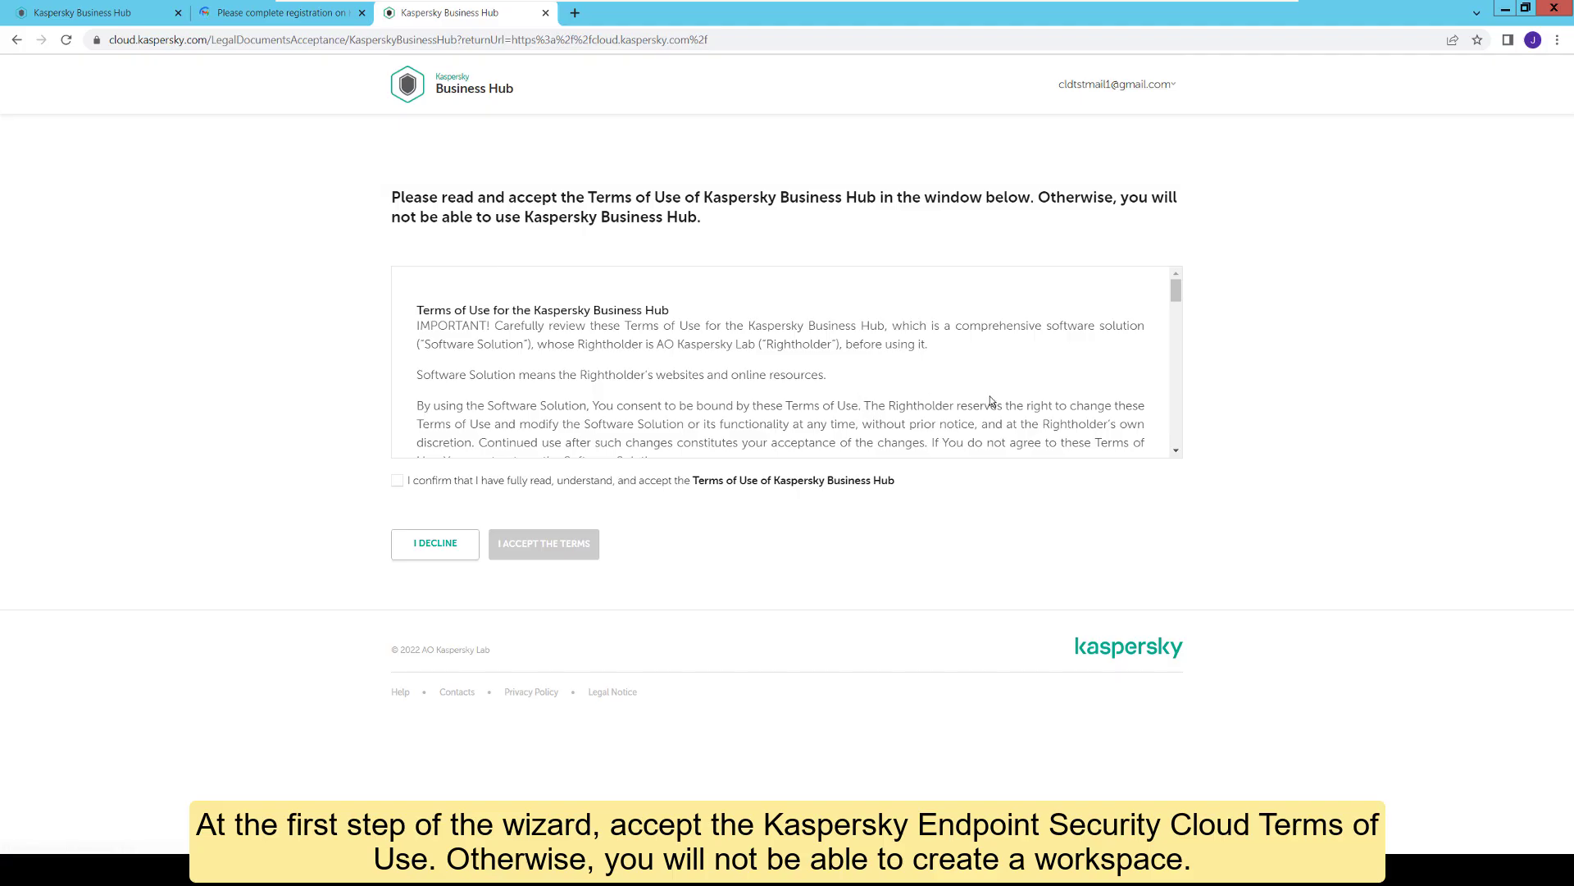
Step: Read through and accept the Business Hub Terms of Use
{"action": "scroll", "coordinate": [1034, 402], "scroll_direction": "down", "scroll_amount": 3}
{"action": "scroll", "coordinate": [1017, 392], "scroll_direction": "down", "scroll_amount": 1}
{"action": "scroll", "coordinate": [725, 383], "scroll_direction": "down", "scroll_amount": 4}
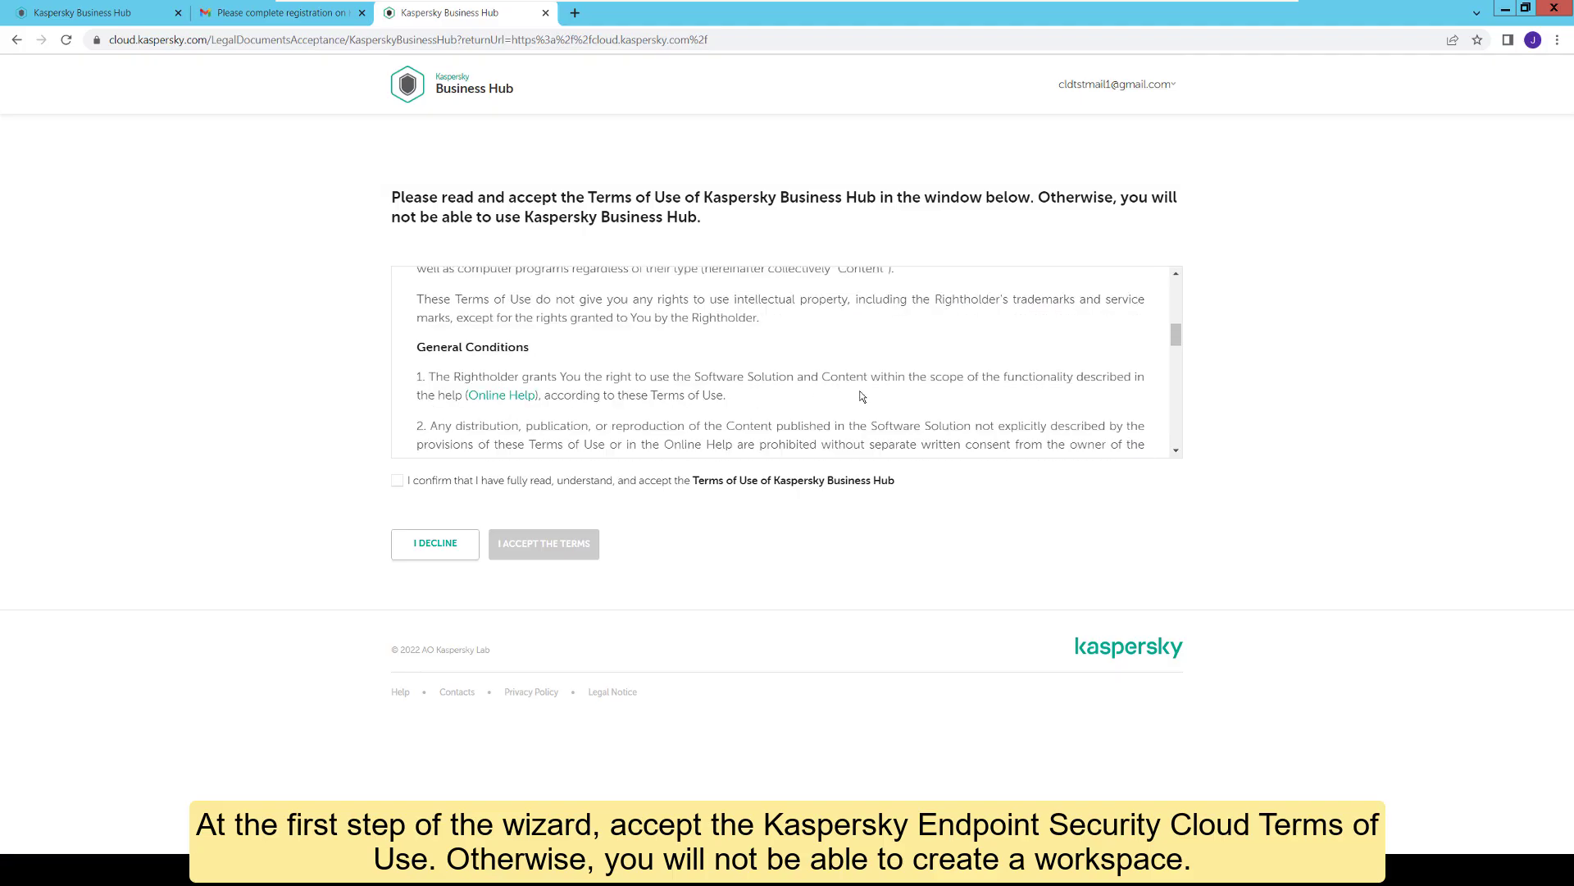
{"action": "scroll", "coordinate": [725, 382], "scroll_direction": "down", "scroll_amount": 10}
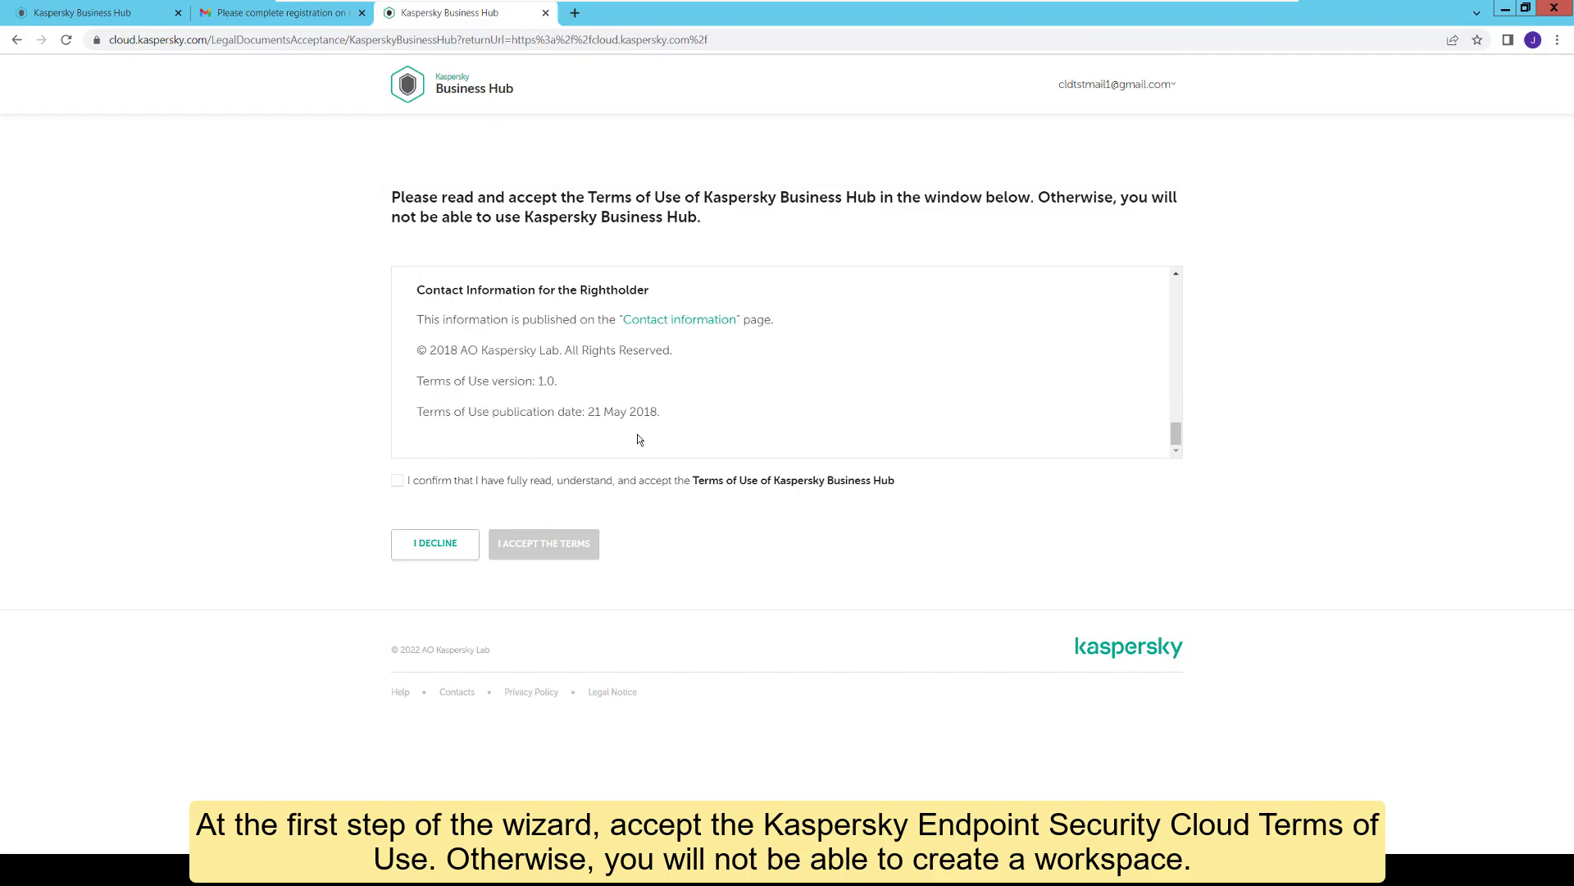
{"action": "left_click", "coordinate": [398, 482]}
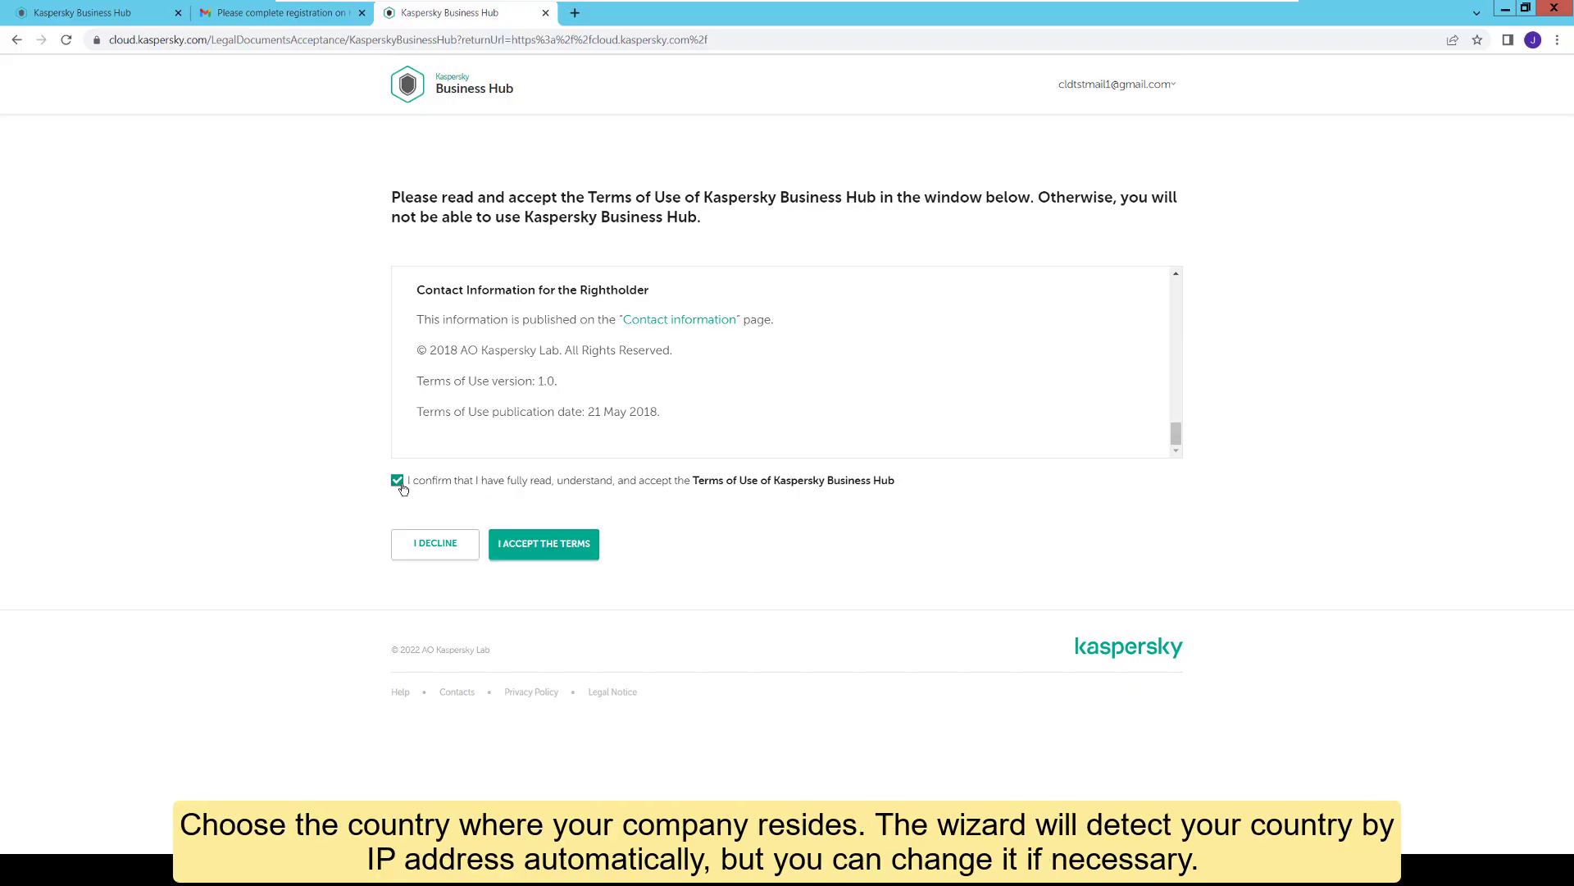
{"action": "left_click", "coordinate": [562, 558]}
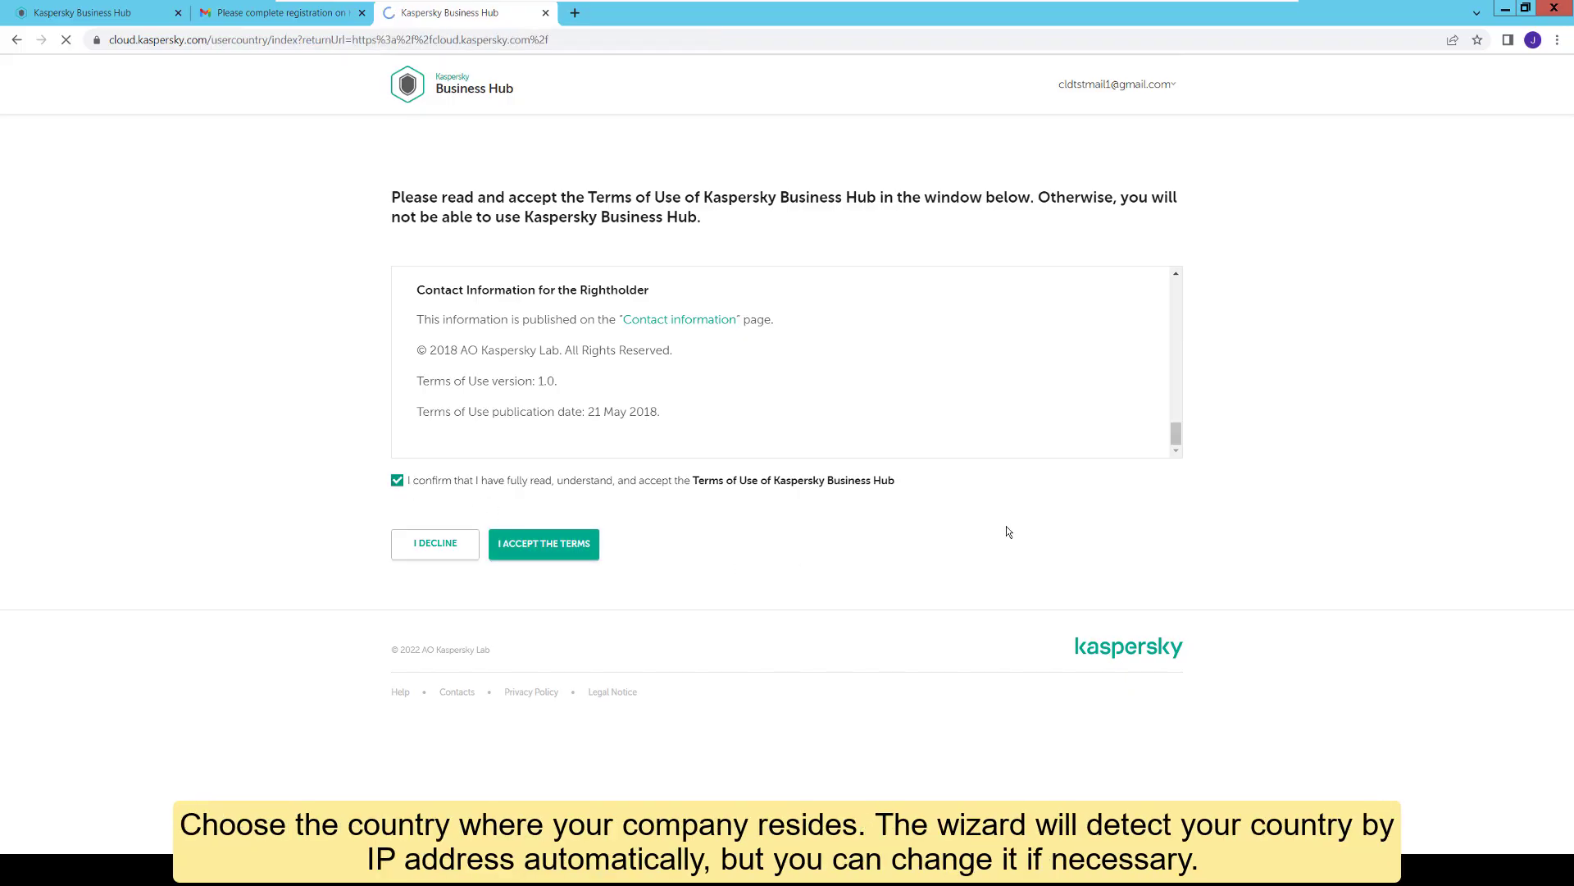
Step: Set and confirm Ireland as the company's country
{"action": "left_click", "coordinate": [627, 294]}
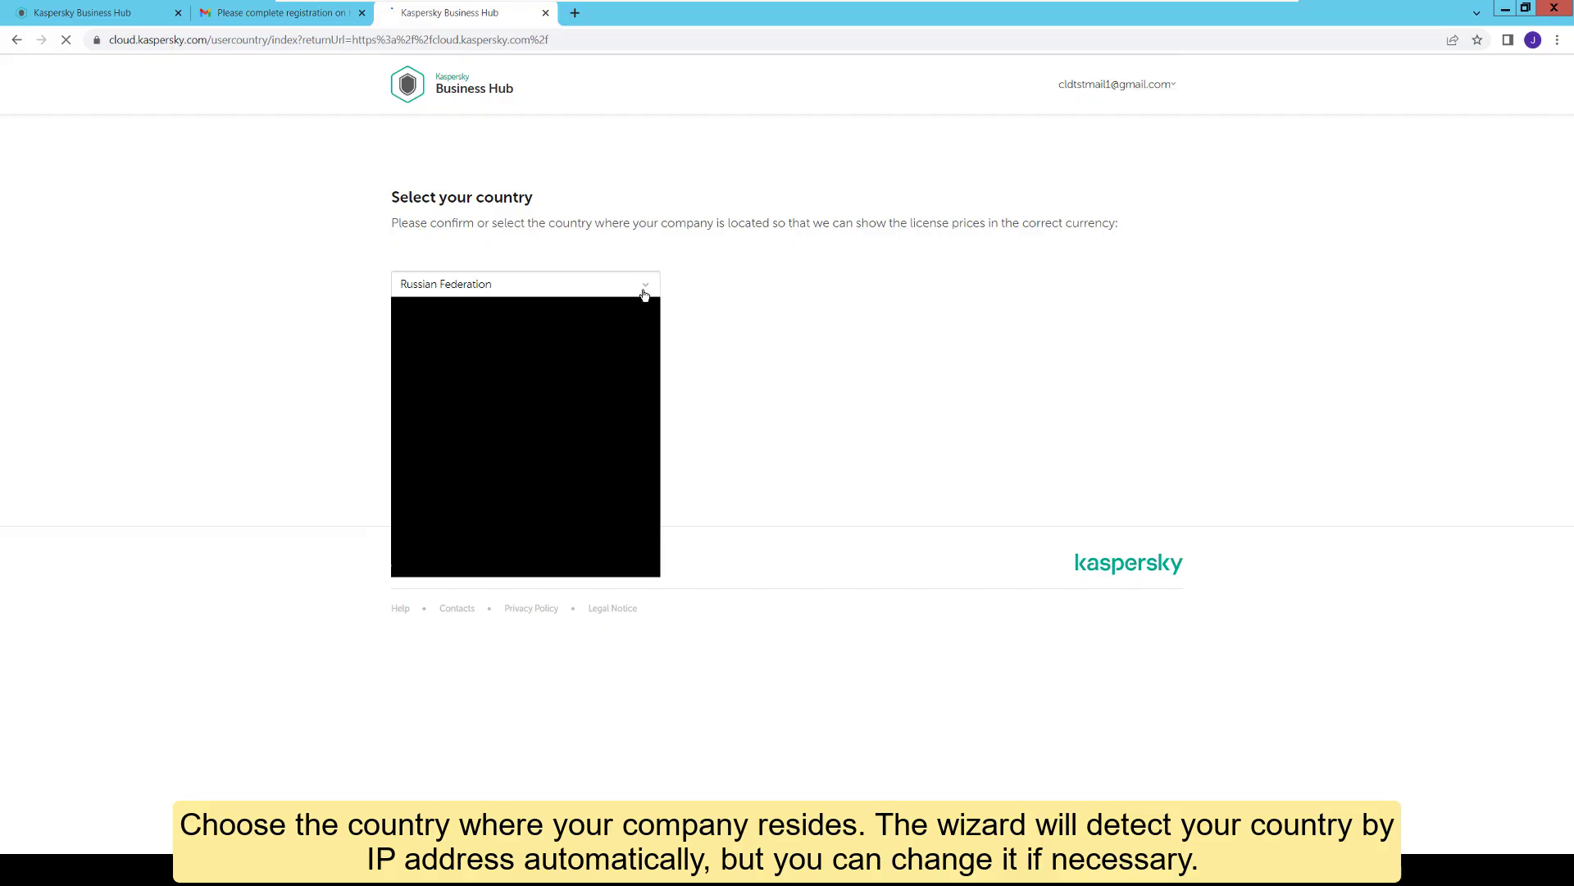
{"action": "type", "text": "ire"}
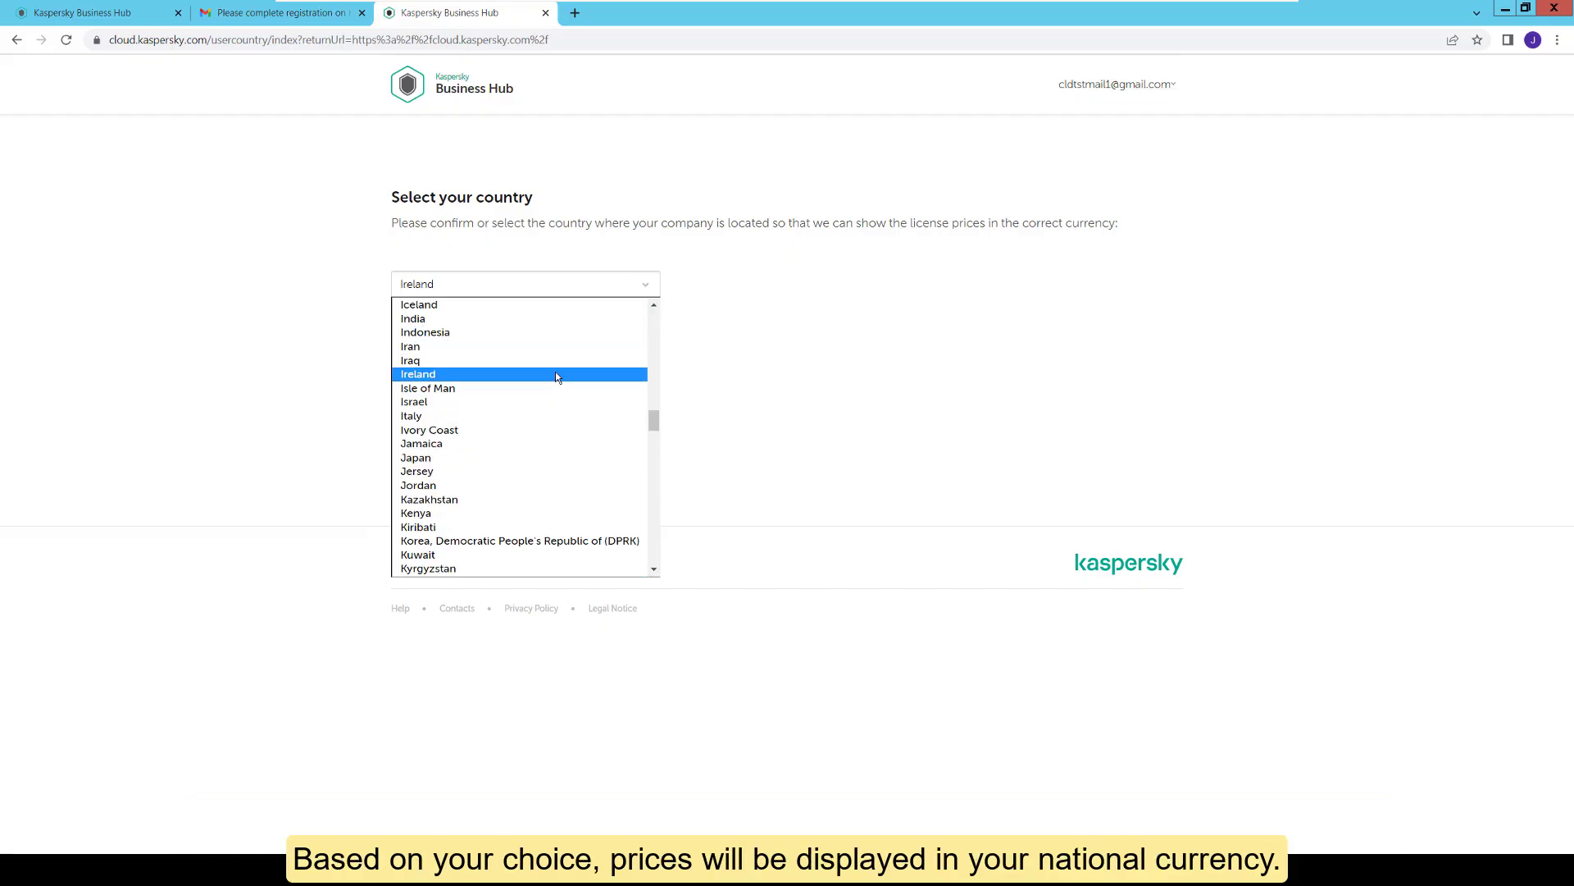
{"action": "left_click", "coordinate": [554, 372]}
{"action": "left_click", "coordinate": [540, 355]}
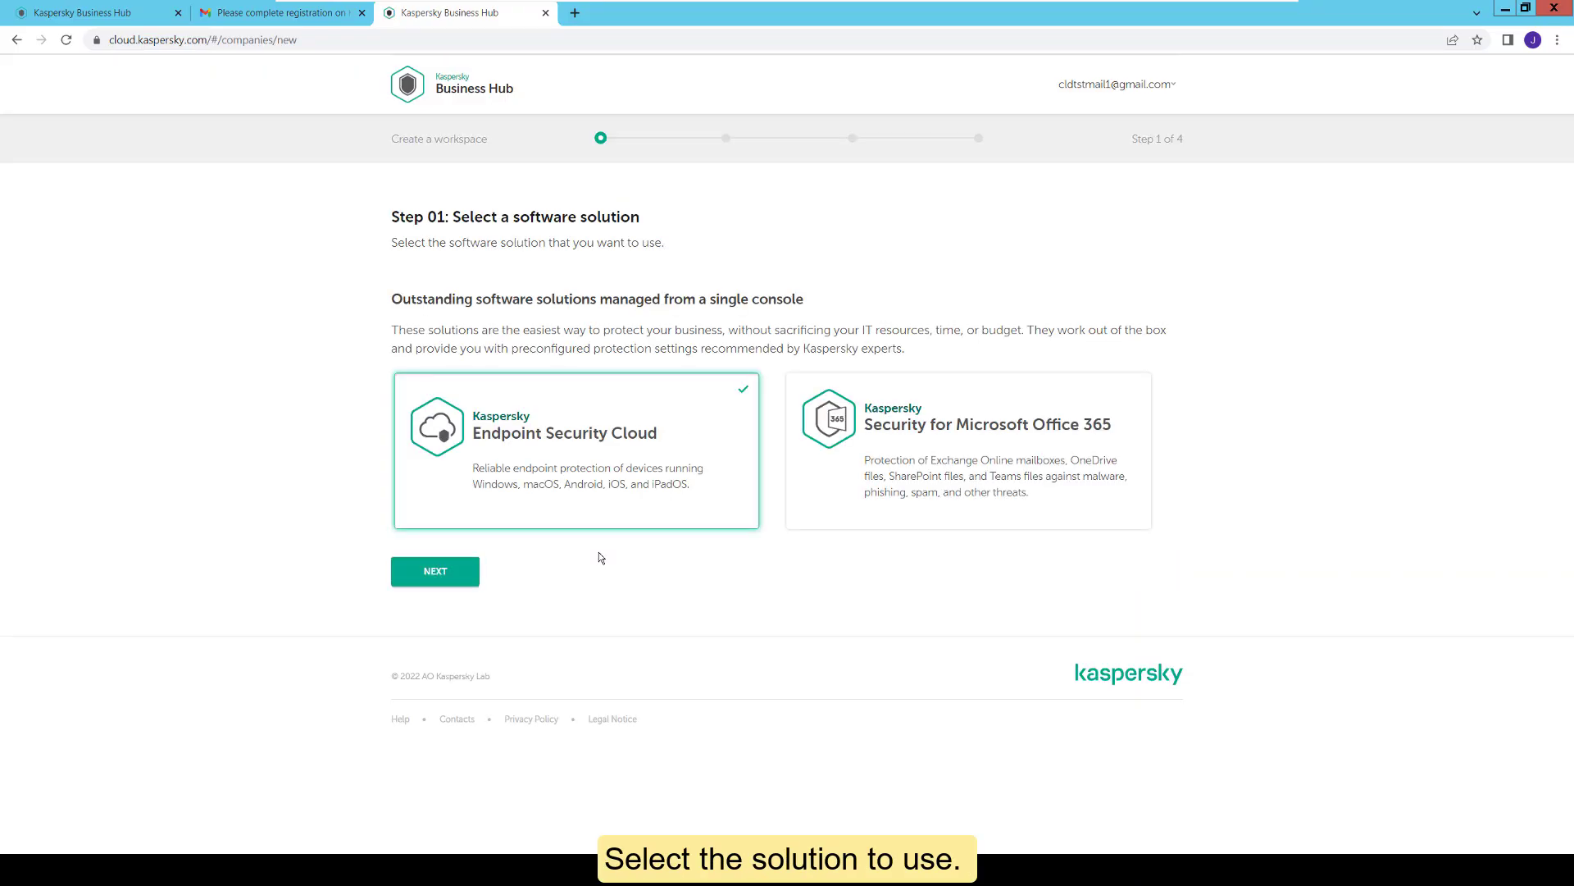
Step: Proceed with Endpoint Security Cloud and accept its Agreement, privacy policy and Data Processing Agreement
{"action": "left_click", "coordinate": [437, 570]}
{"action": "scroll", "coordinate": [1127, 404], "scroll_direction": "down", "scroll_amount": 3}
{"action": "scroll", "coordinate": [1127, 404], "scroll_direction": "down", "scroll_amount": 15}
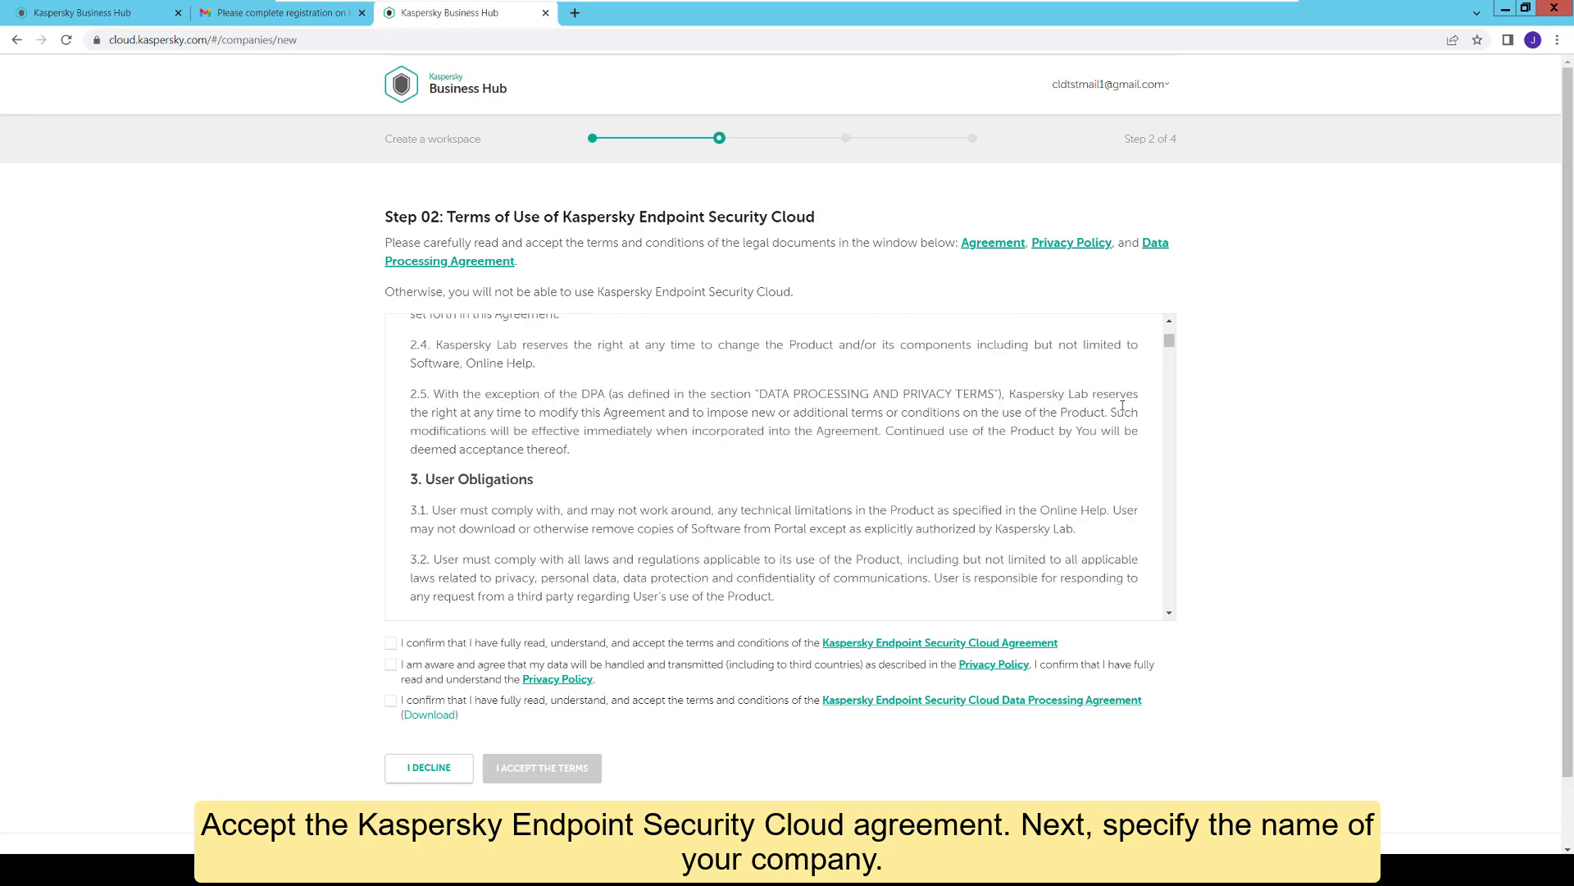
{"action": "left_click_drag", "start_coordinate": [1171, 364], "coordinate": [1171, 611]}
{"action": "left_click", "coordinate": [390, 643]}
{"action": "left_click", "coordinate": [392, 665]}
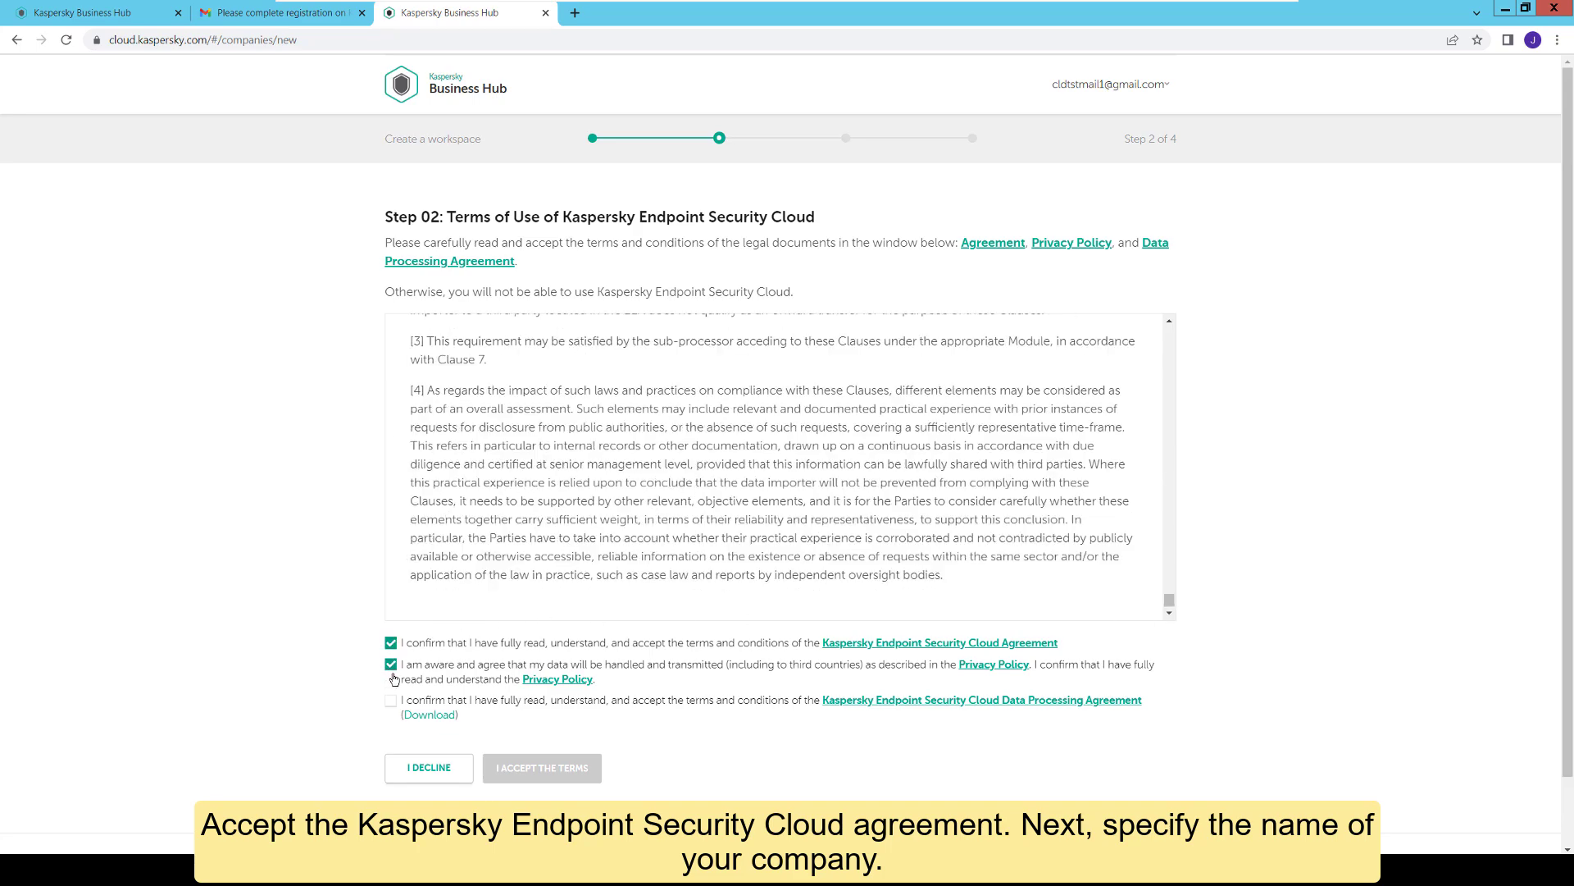
{"action": "left_click", "coordinate": [391, 700]}
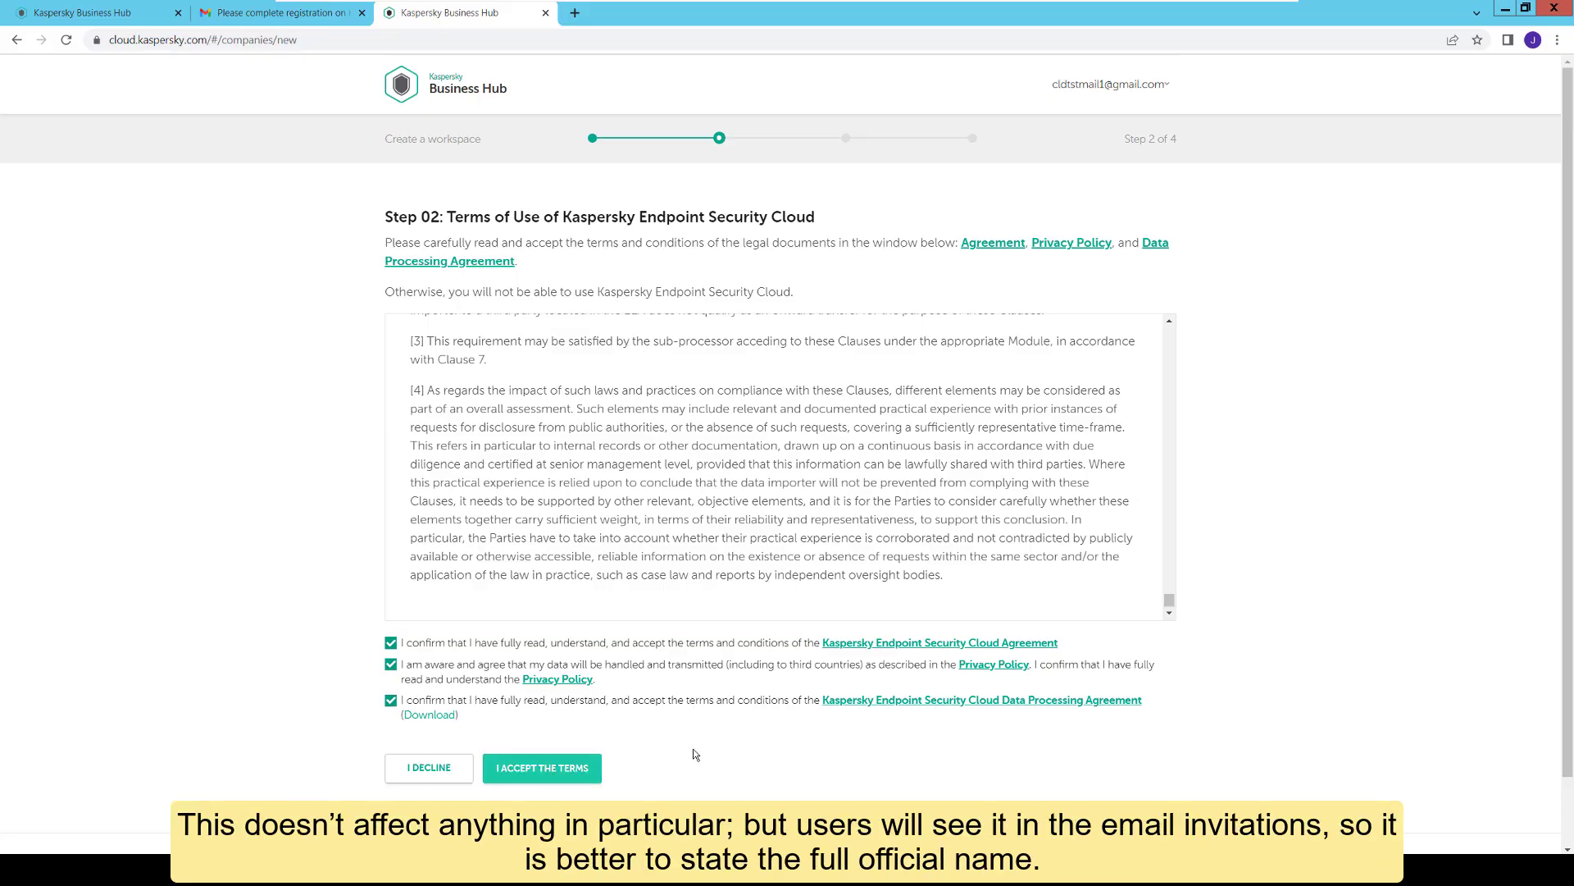
{"action": "left_click", "coordinate": [555, 770]}
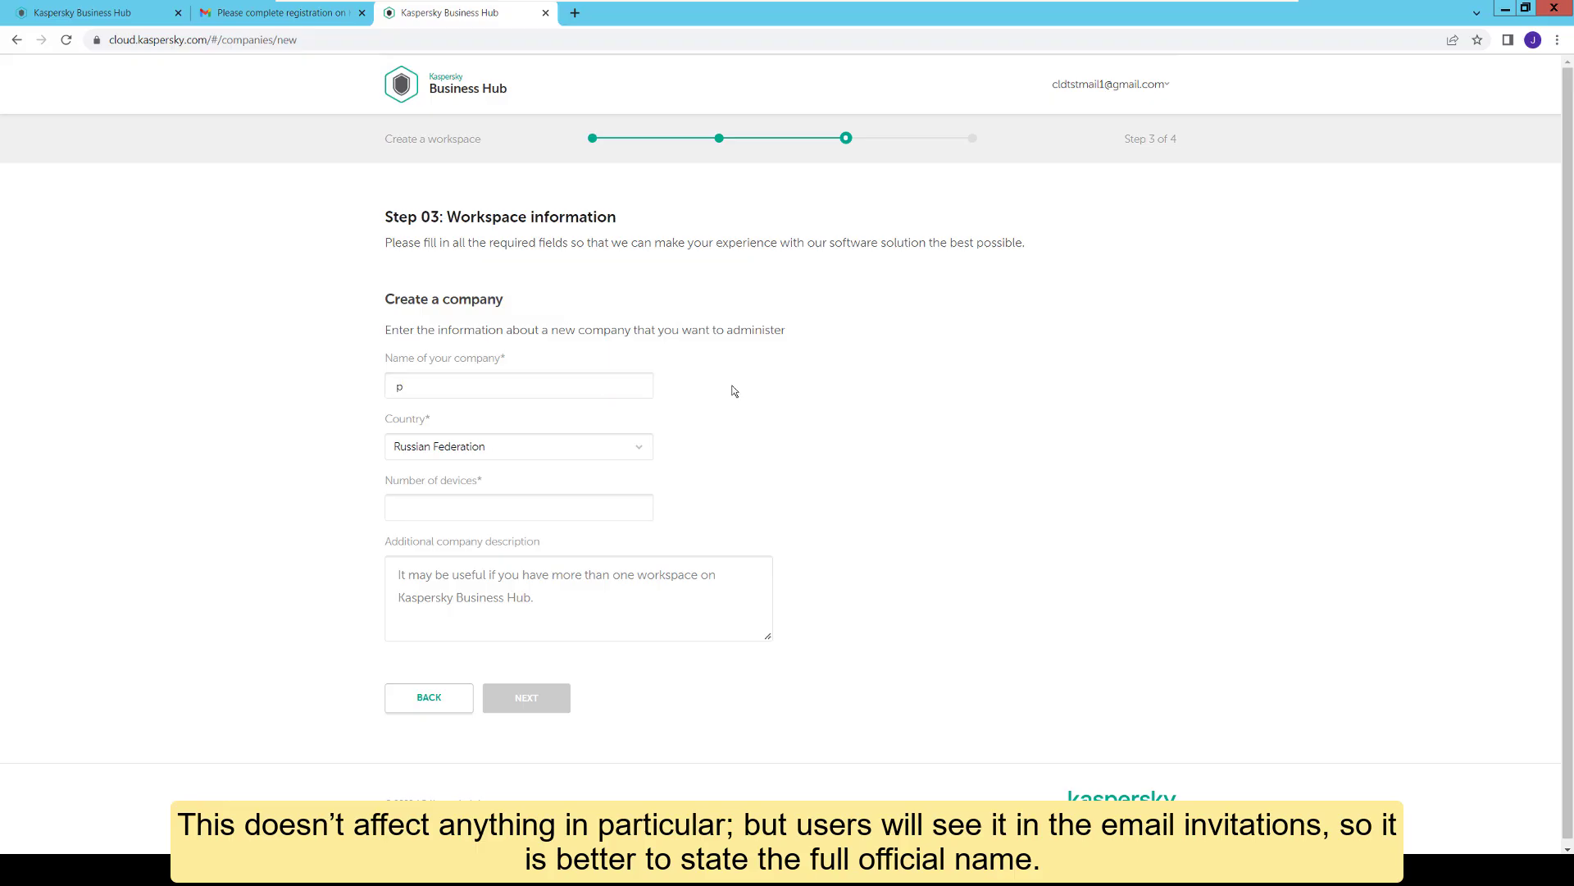
Step: Enter the company name and set the company country to Ireland
{"action": "type", "text": "pet.ufa"}
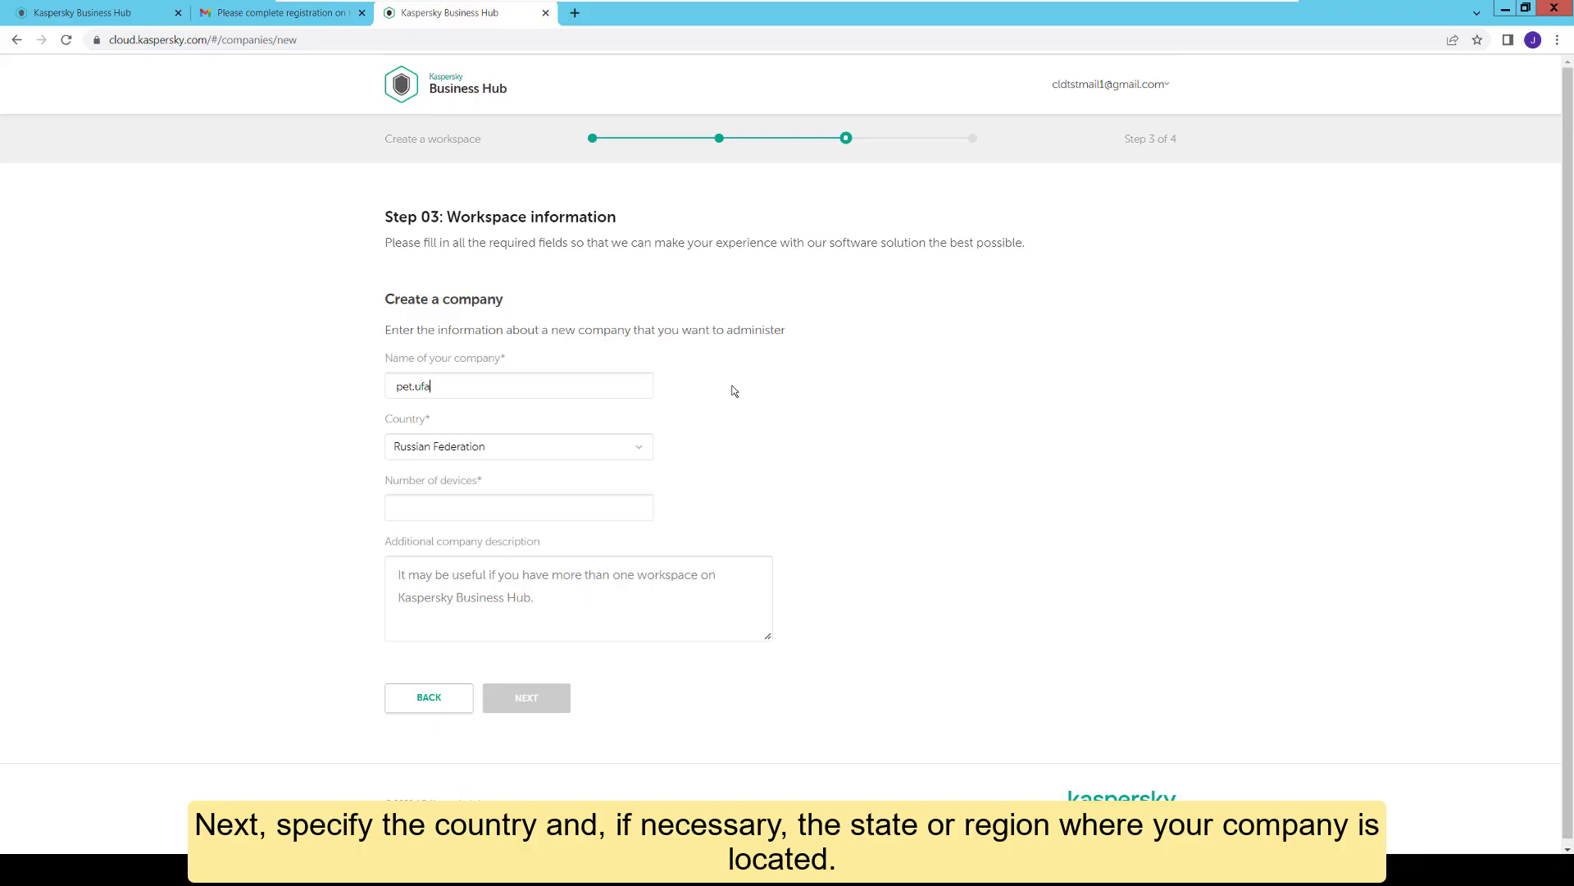
{"action": "left_click", "coordinate": [637, 449]}
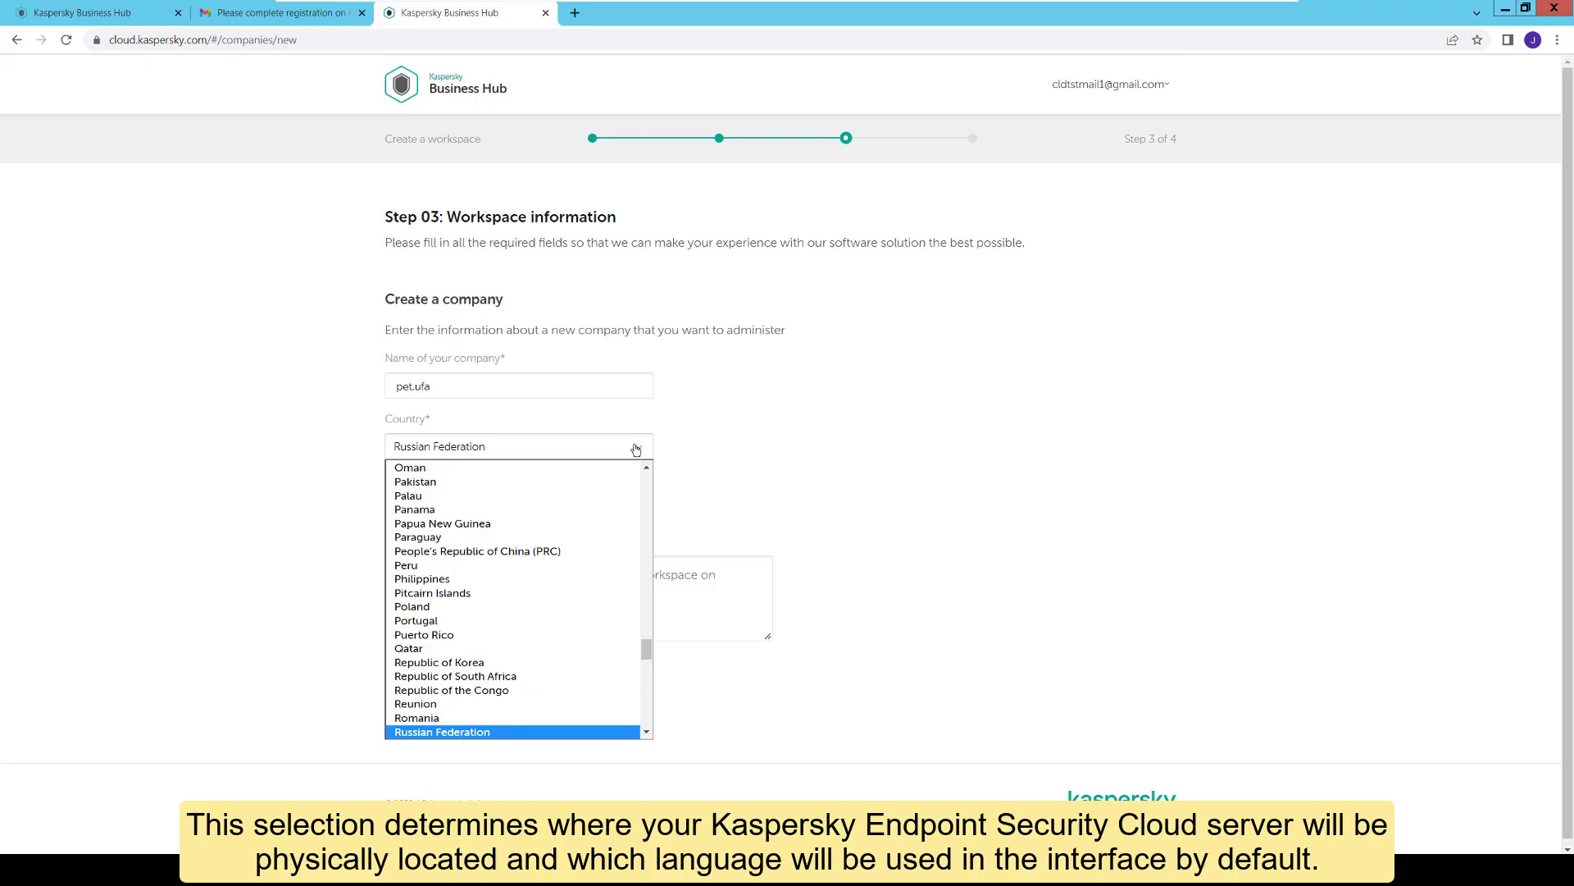
{"action": "type", "text": "ire"}
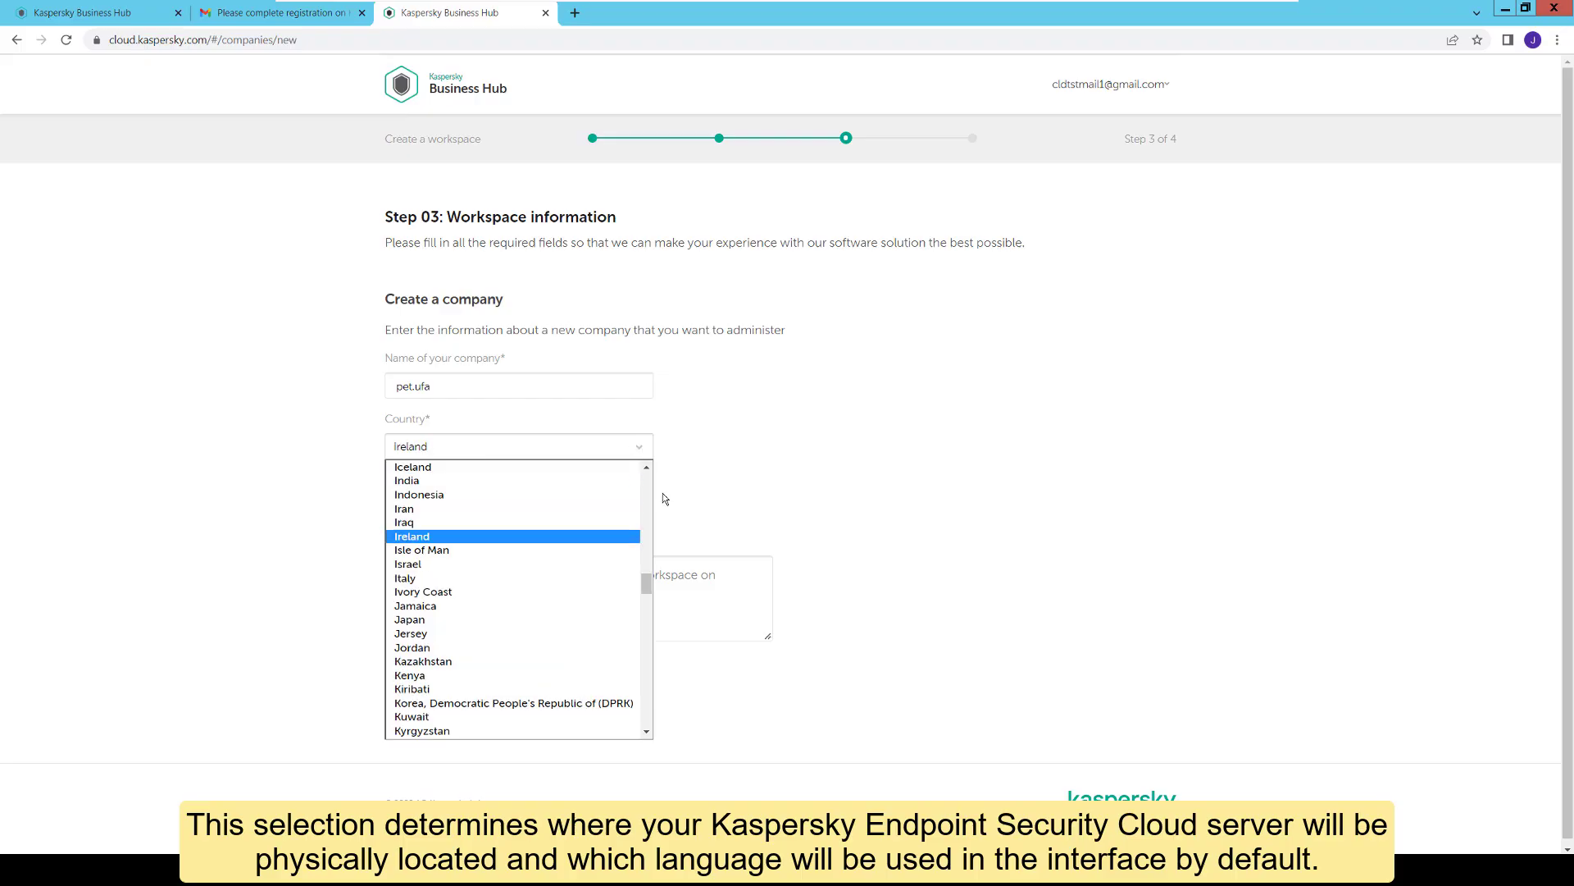
{"action": "left_click", "coordinate": [583, 538]}
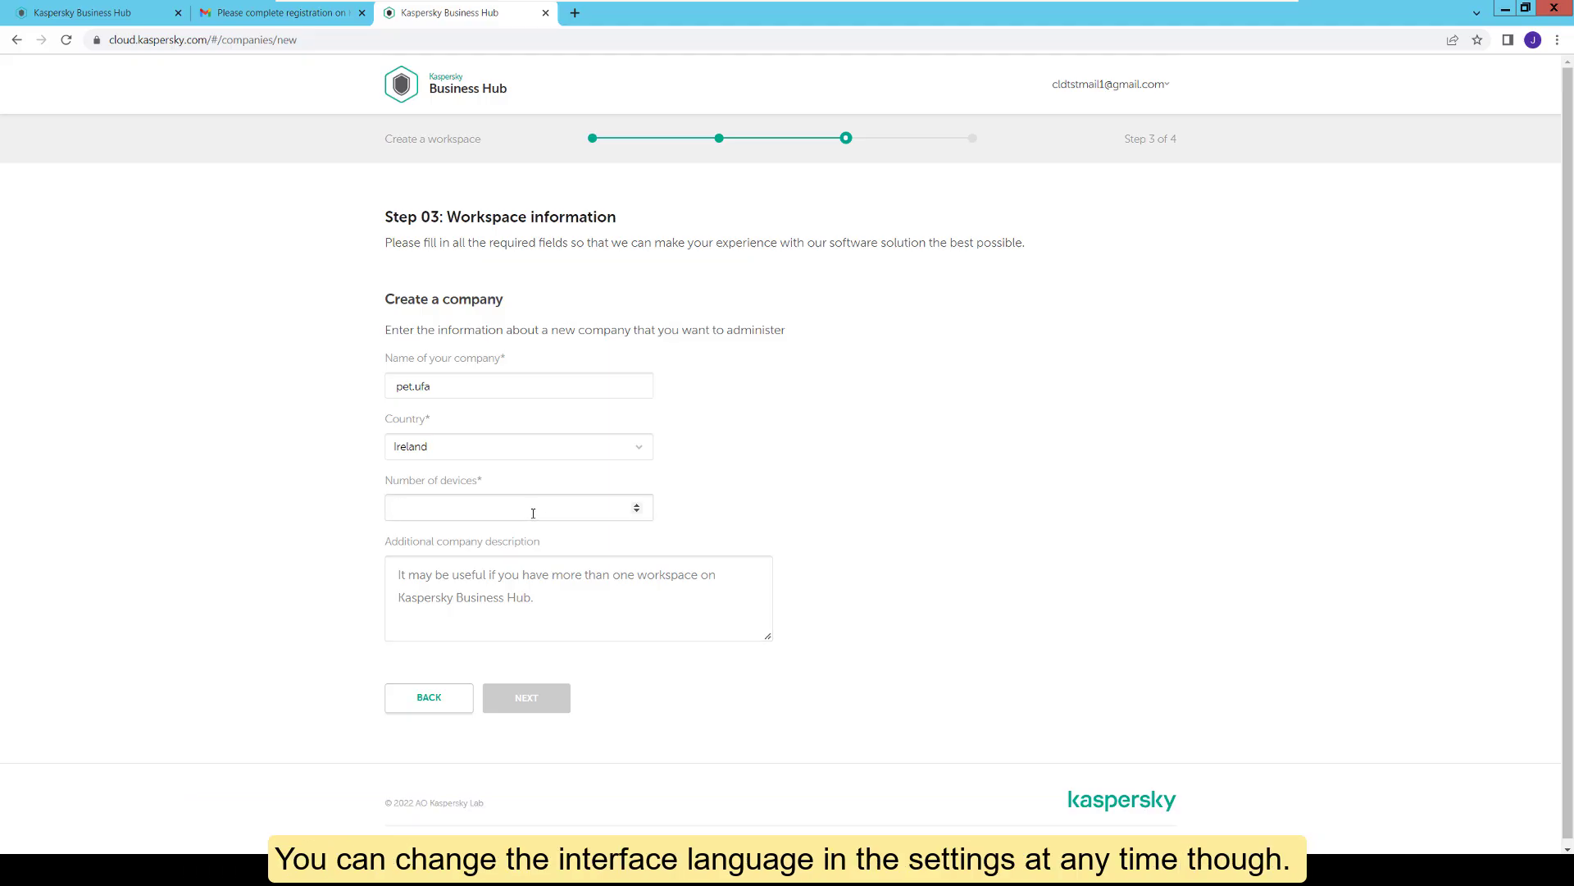
Step: Set the number of devices to 5 and continue to the additional information step
{"action": "left_click", "coordinate": [637, 505]}
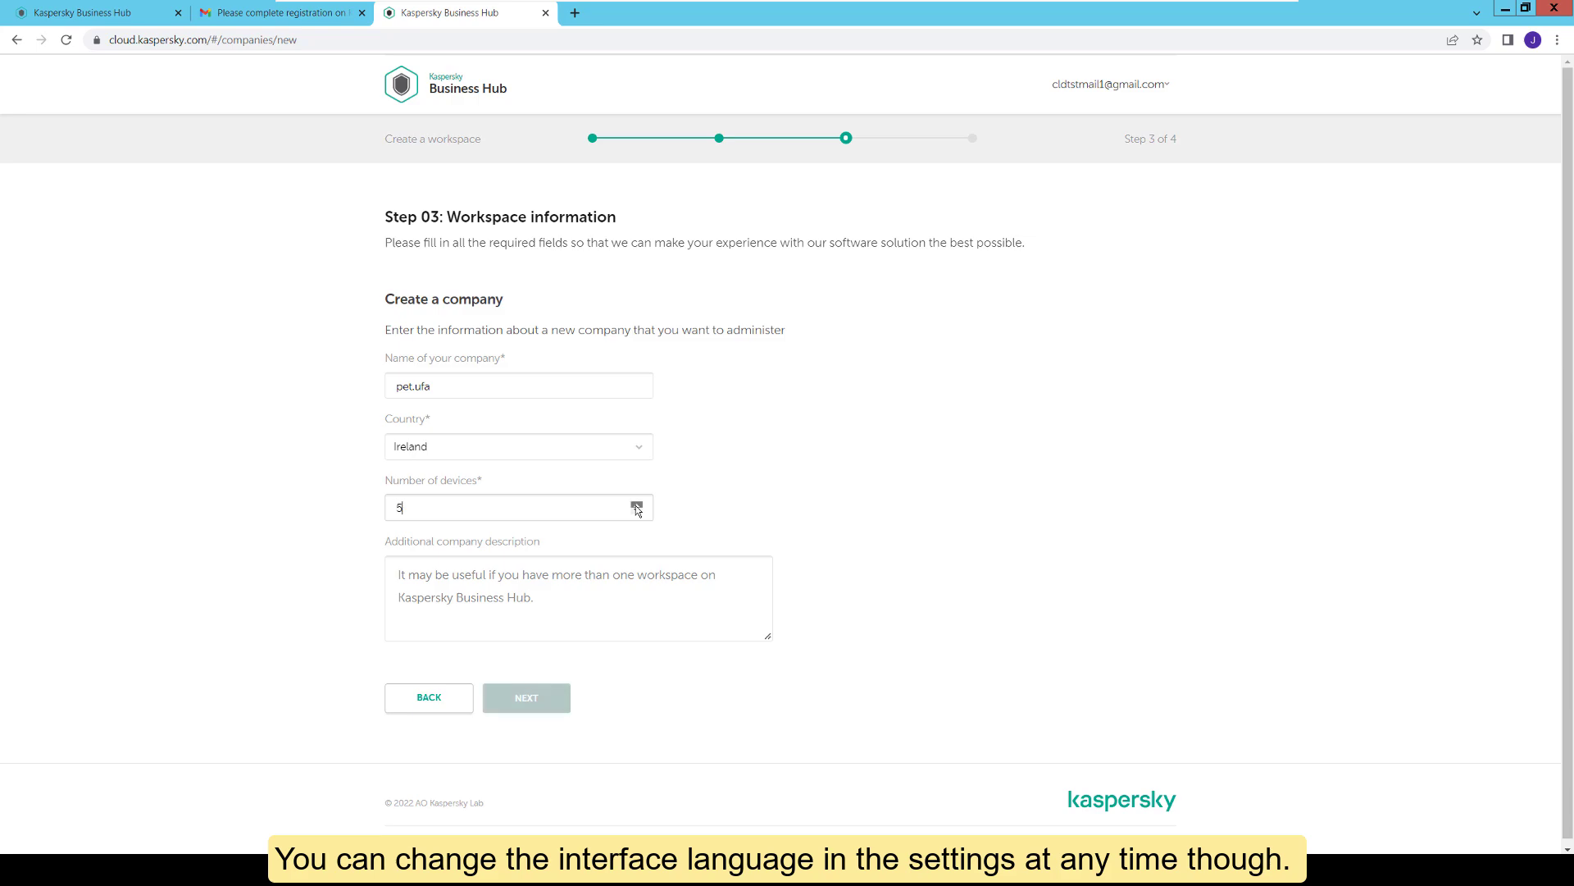
{"action": "left_click", "coordinate": [637, 506]}
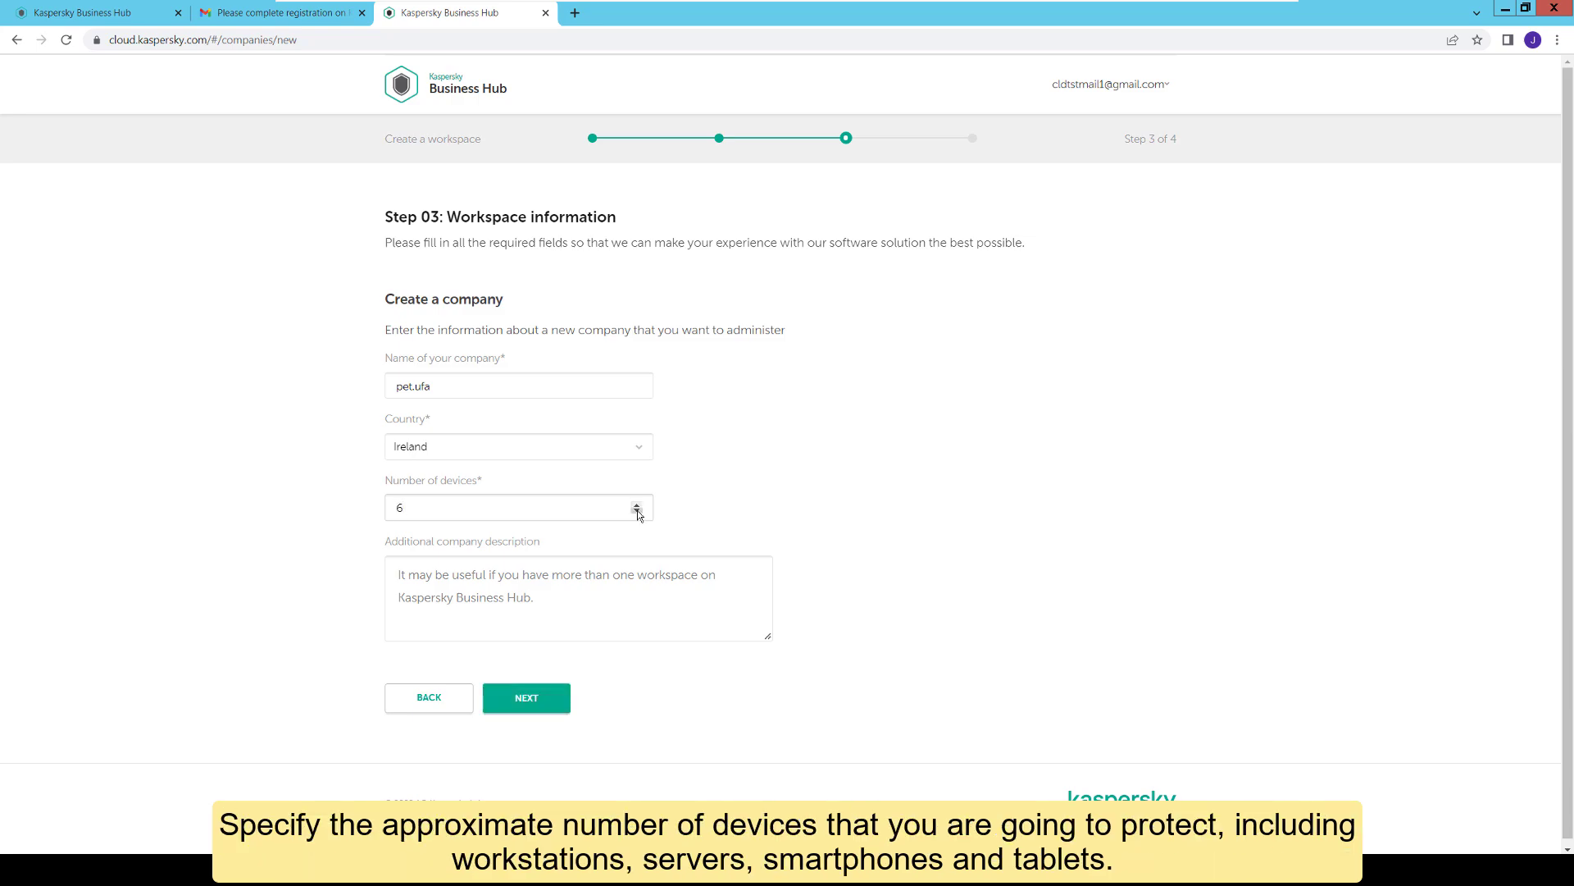
{"action": "left_click", "coordinate": [637, 506]}
{"action": "left_click", "coordinate": [591, 600]}
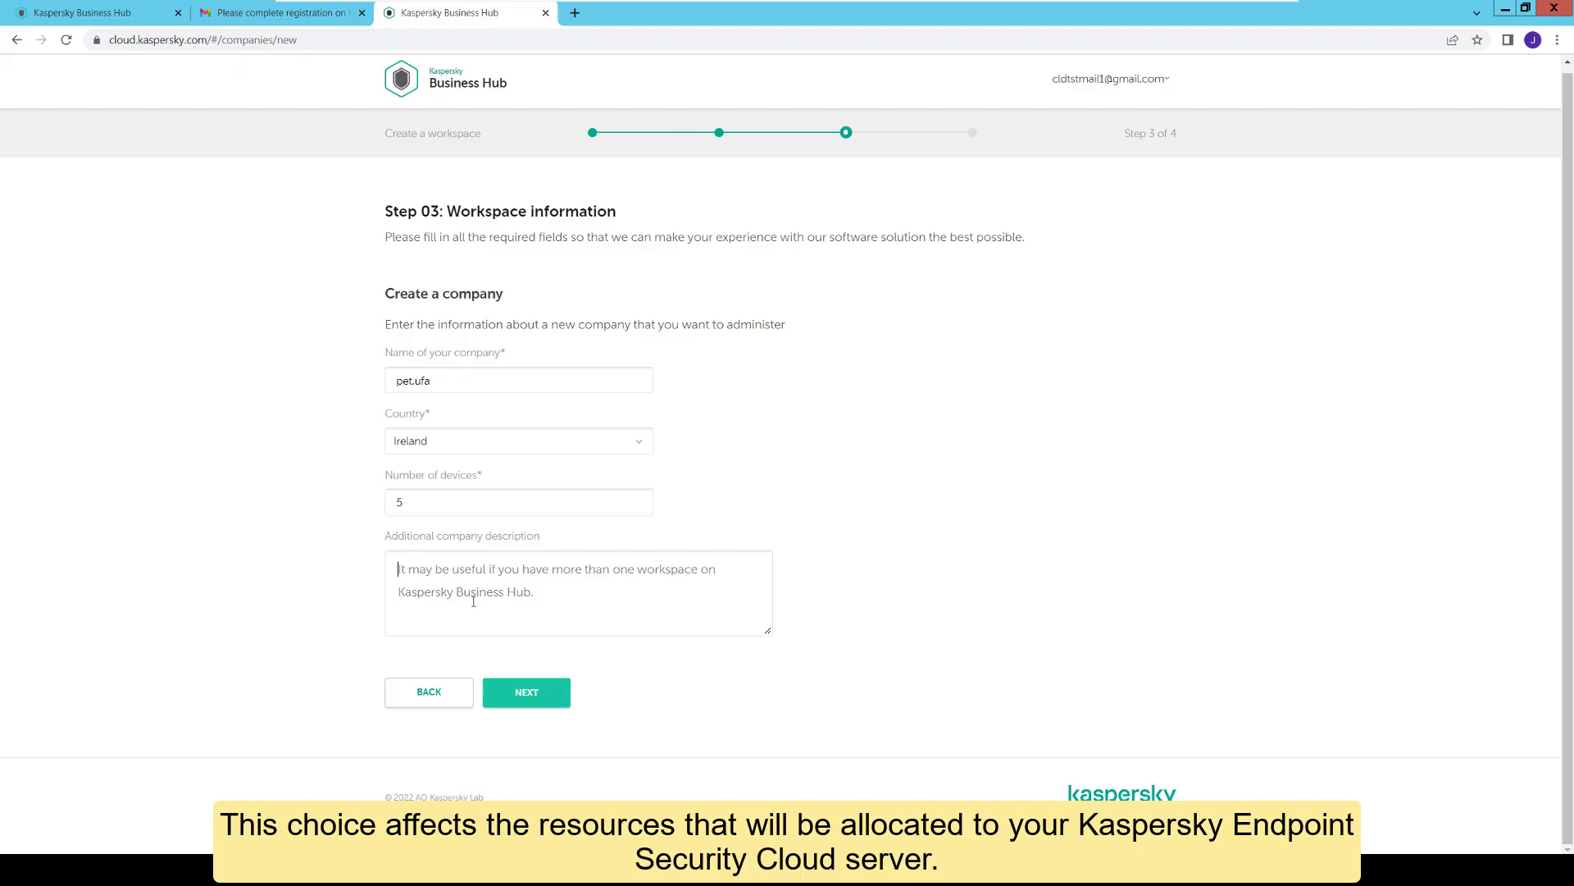
{"action": "left_click", "coordinate": [530, 699]}
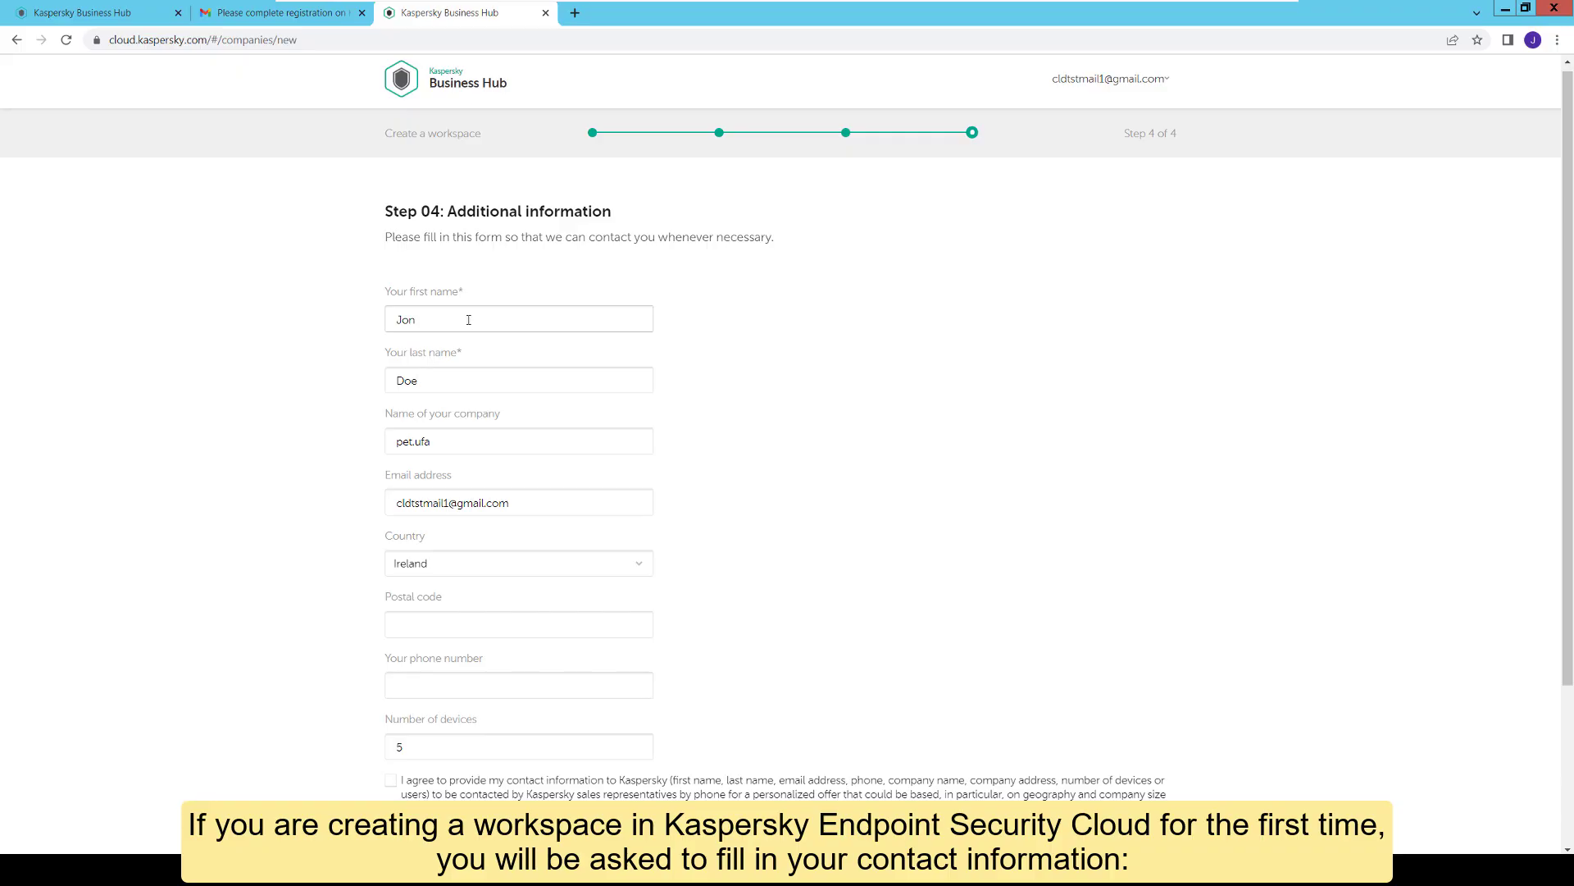
Step: Fill in the contact's last name and postal code, and agree to share contact information
{"action": "left_click", "coordinate": [507, 378]}
{"action": "left_click", "coordinate": [445, 625]}
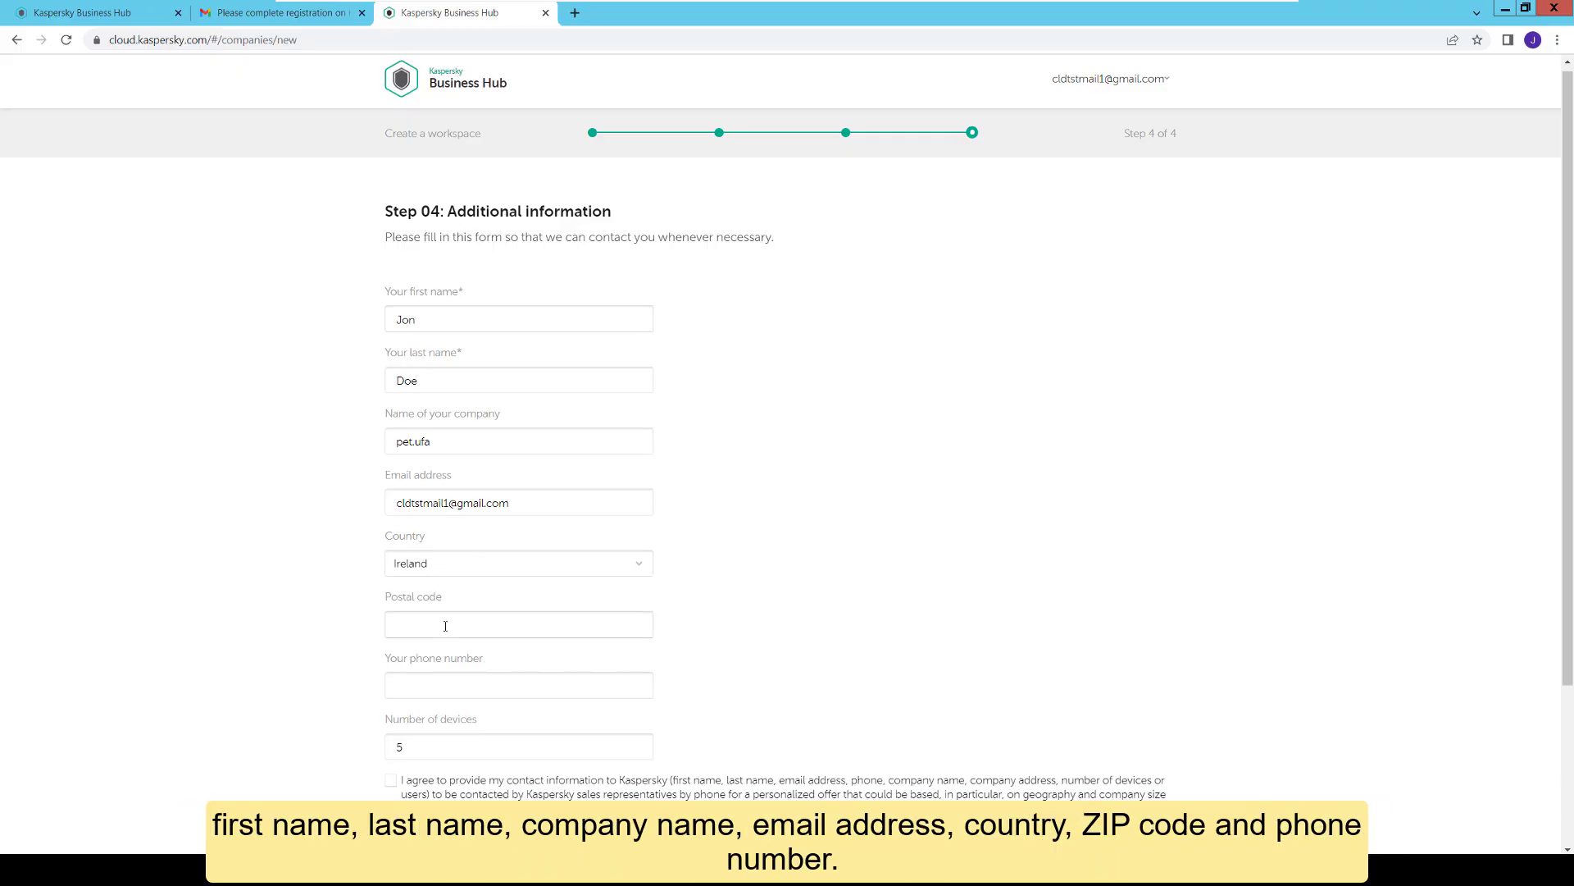
{"action": "scroll", "coordinate": [469, 622], "scroll_direction": "down", "scroll_amount": 3}
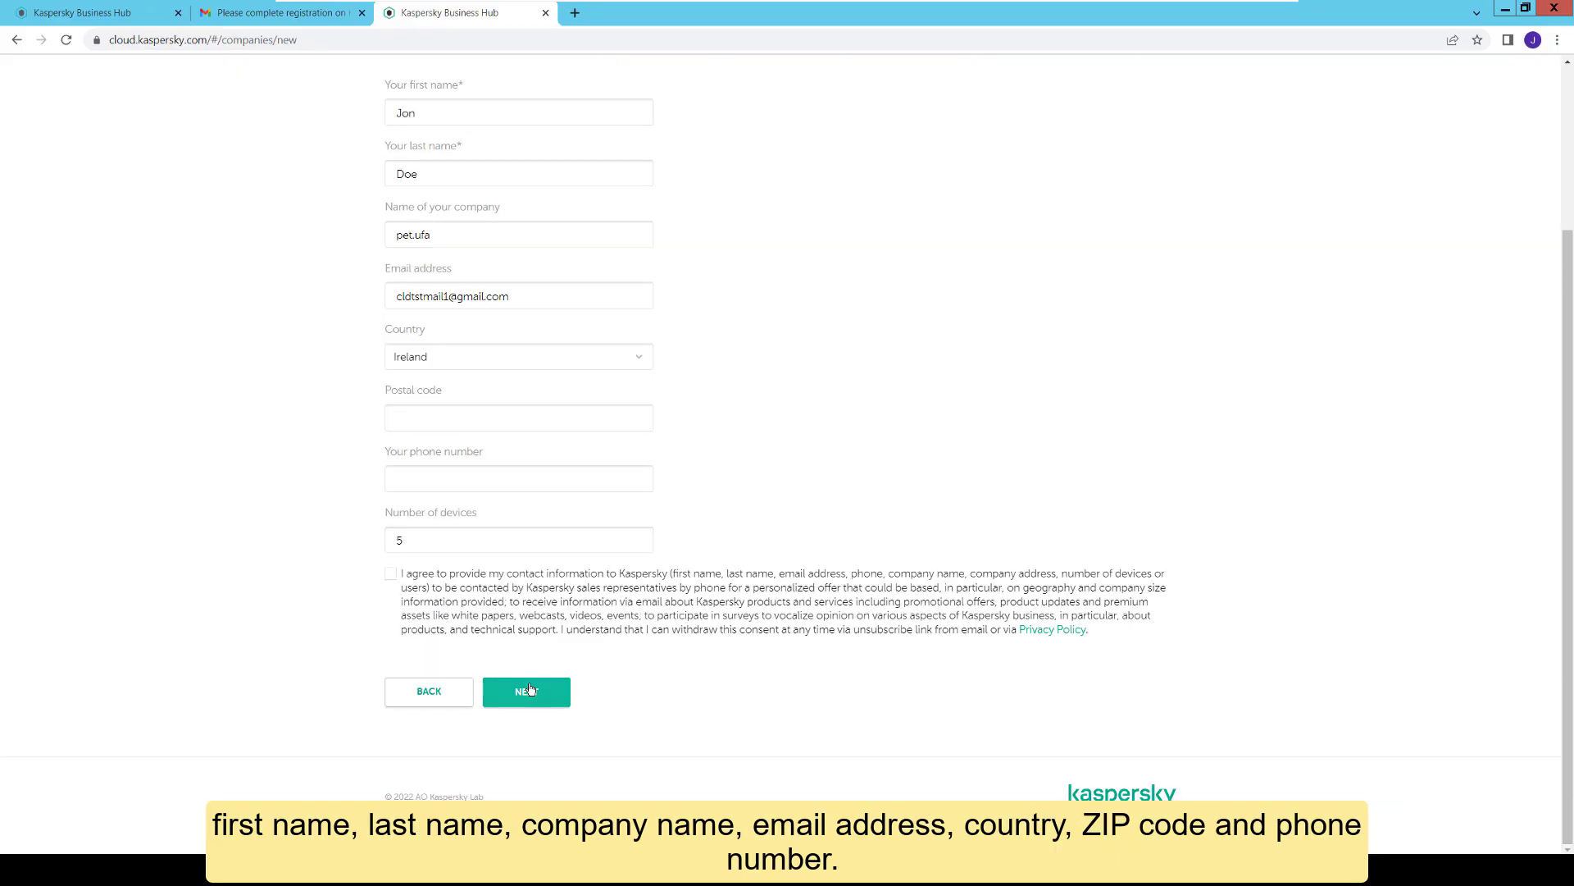
{"action": "left_click", "coordinate": [391, 573]}
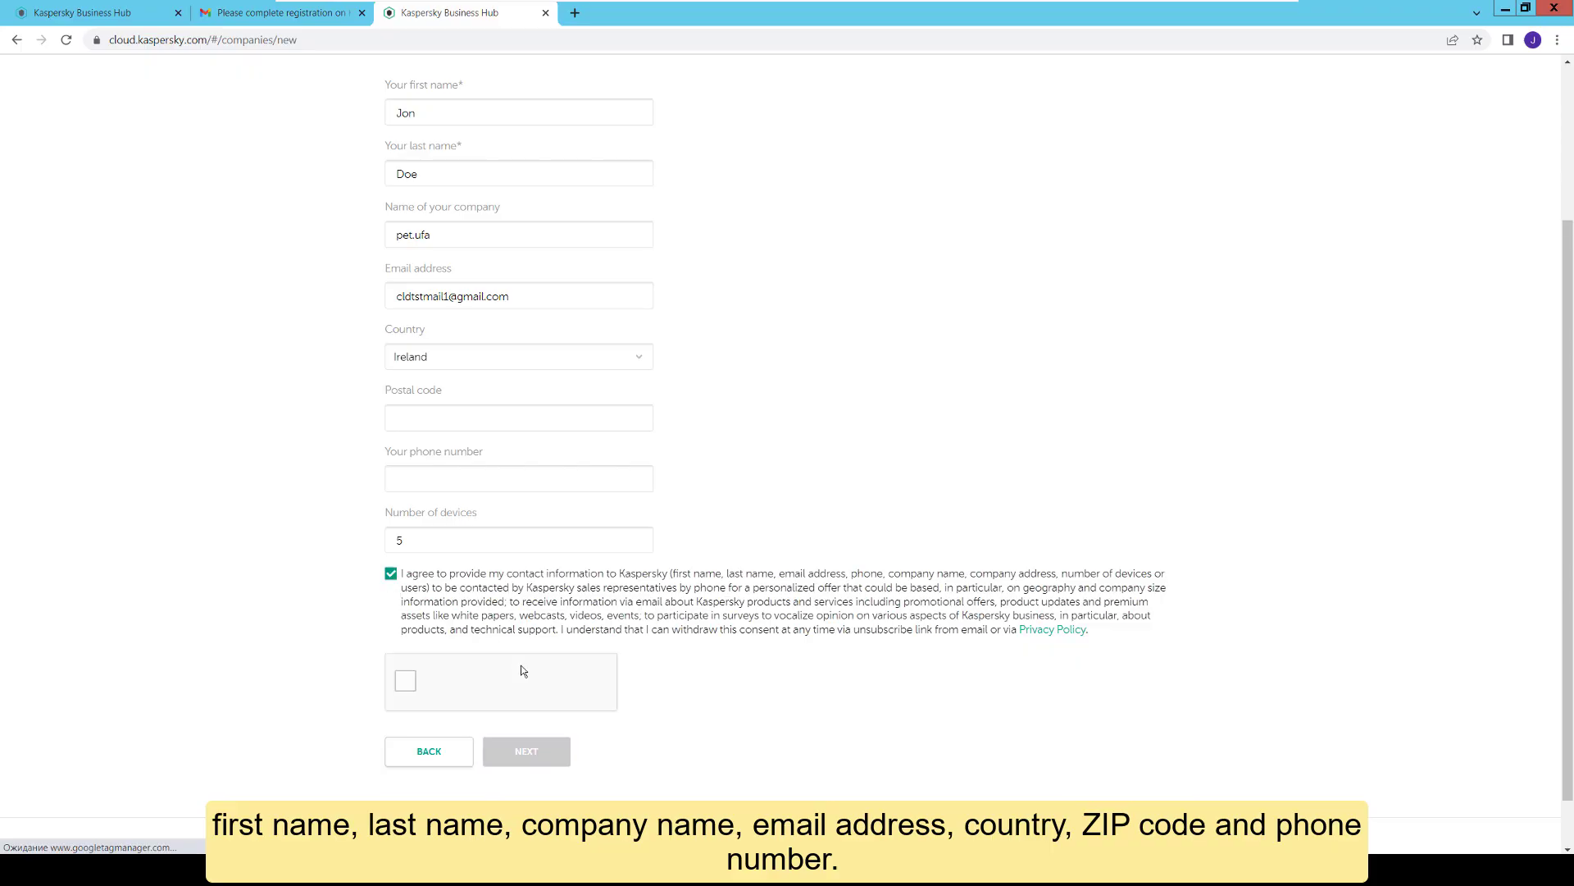
Step: Pass the traffic-lights reCAPTCHA, create the workspace, and open it from the workspace-ready e-mail
{"action": "left_click", "coordinate": [406, 681]}
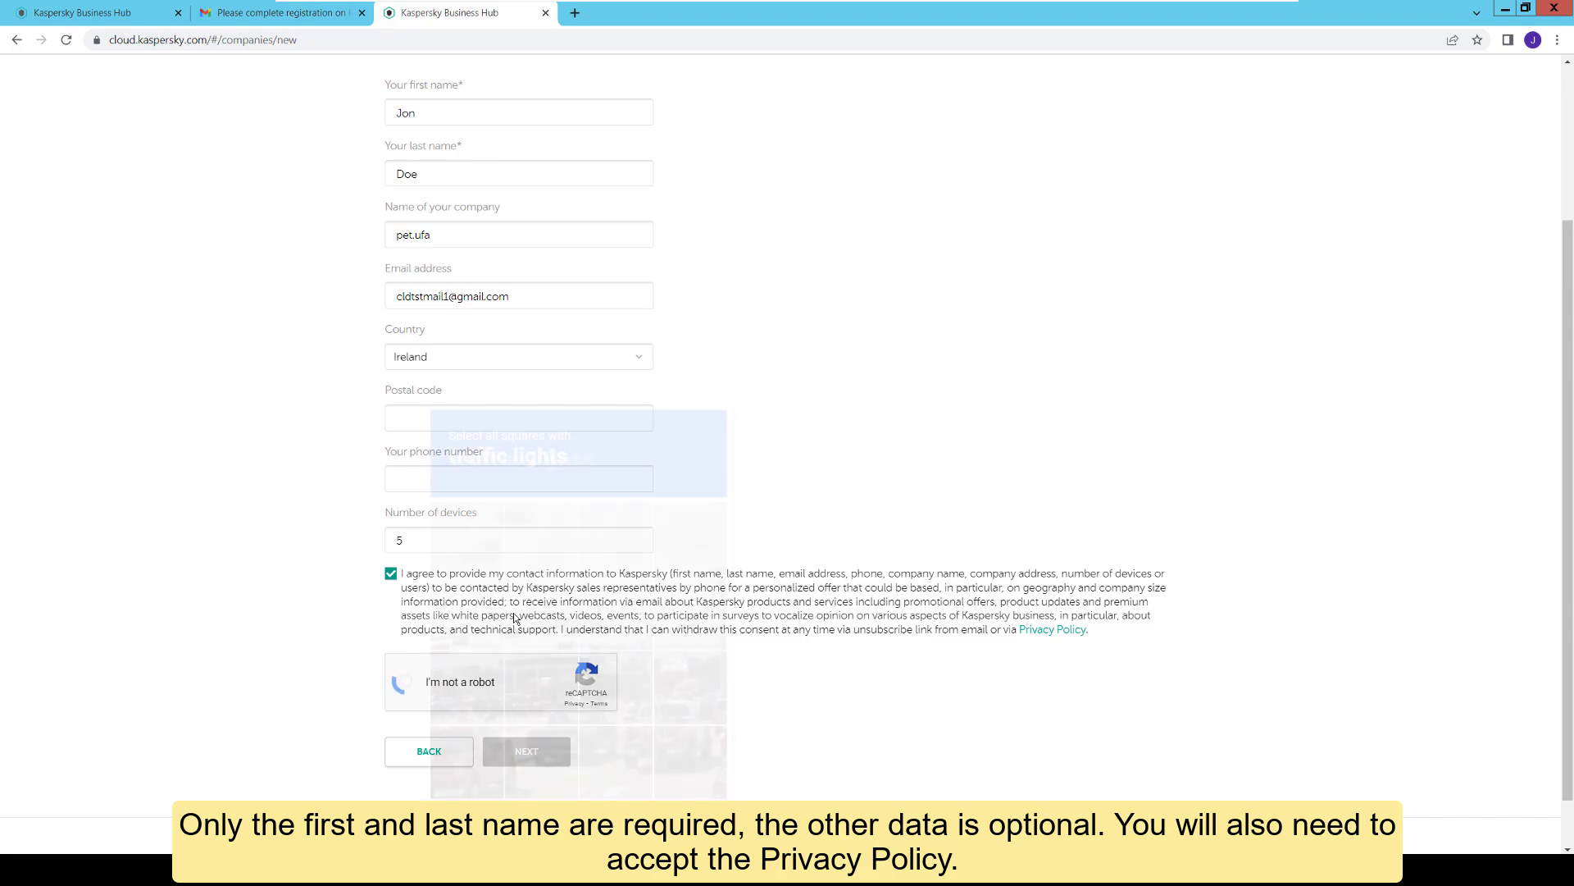
{"action": "left_click", "coordinate": [500, 645]}
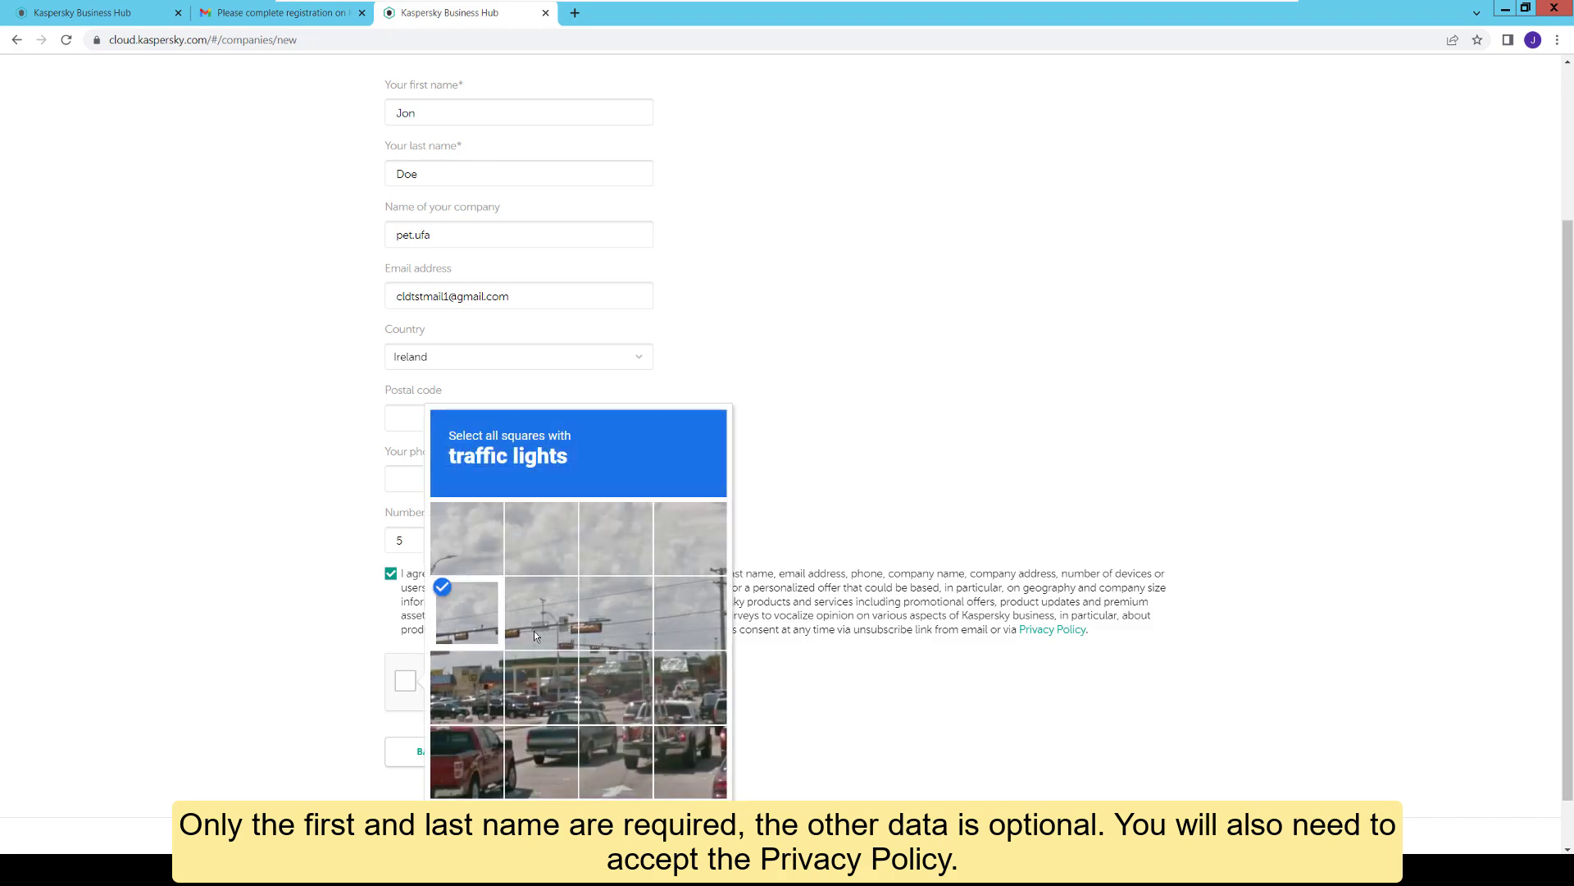
{"action": "left_click", "coordinate": [534, 631]}
{"action": "left_click", "coordinate": [615, 624]}
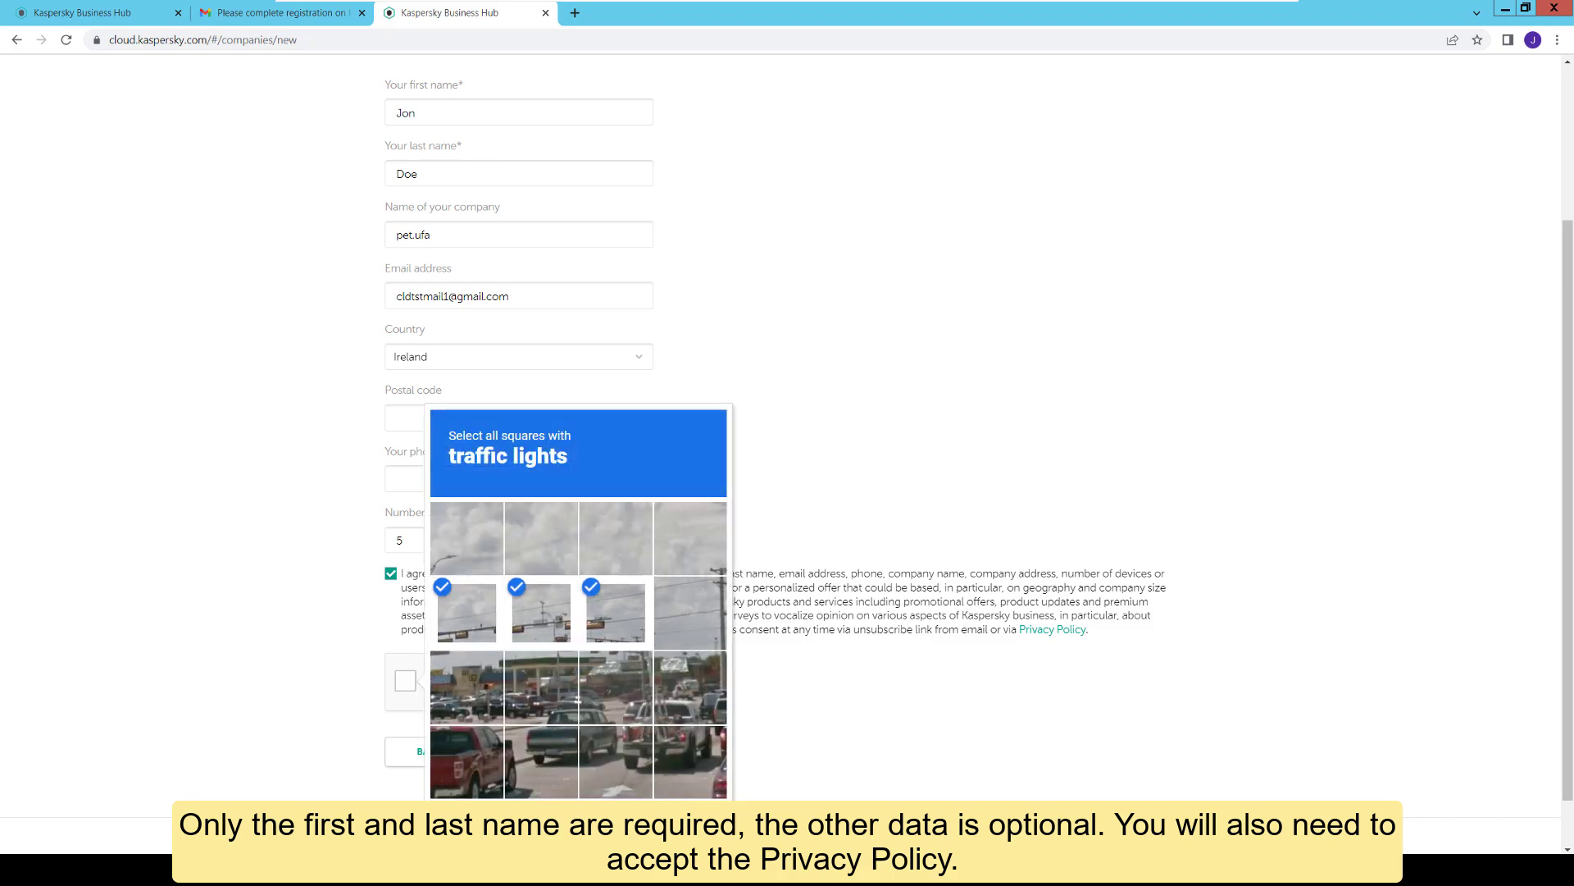
{"action": "left_click", "coordinate": [687, 827]}
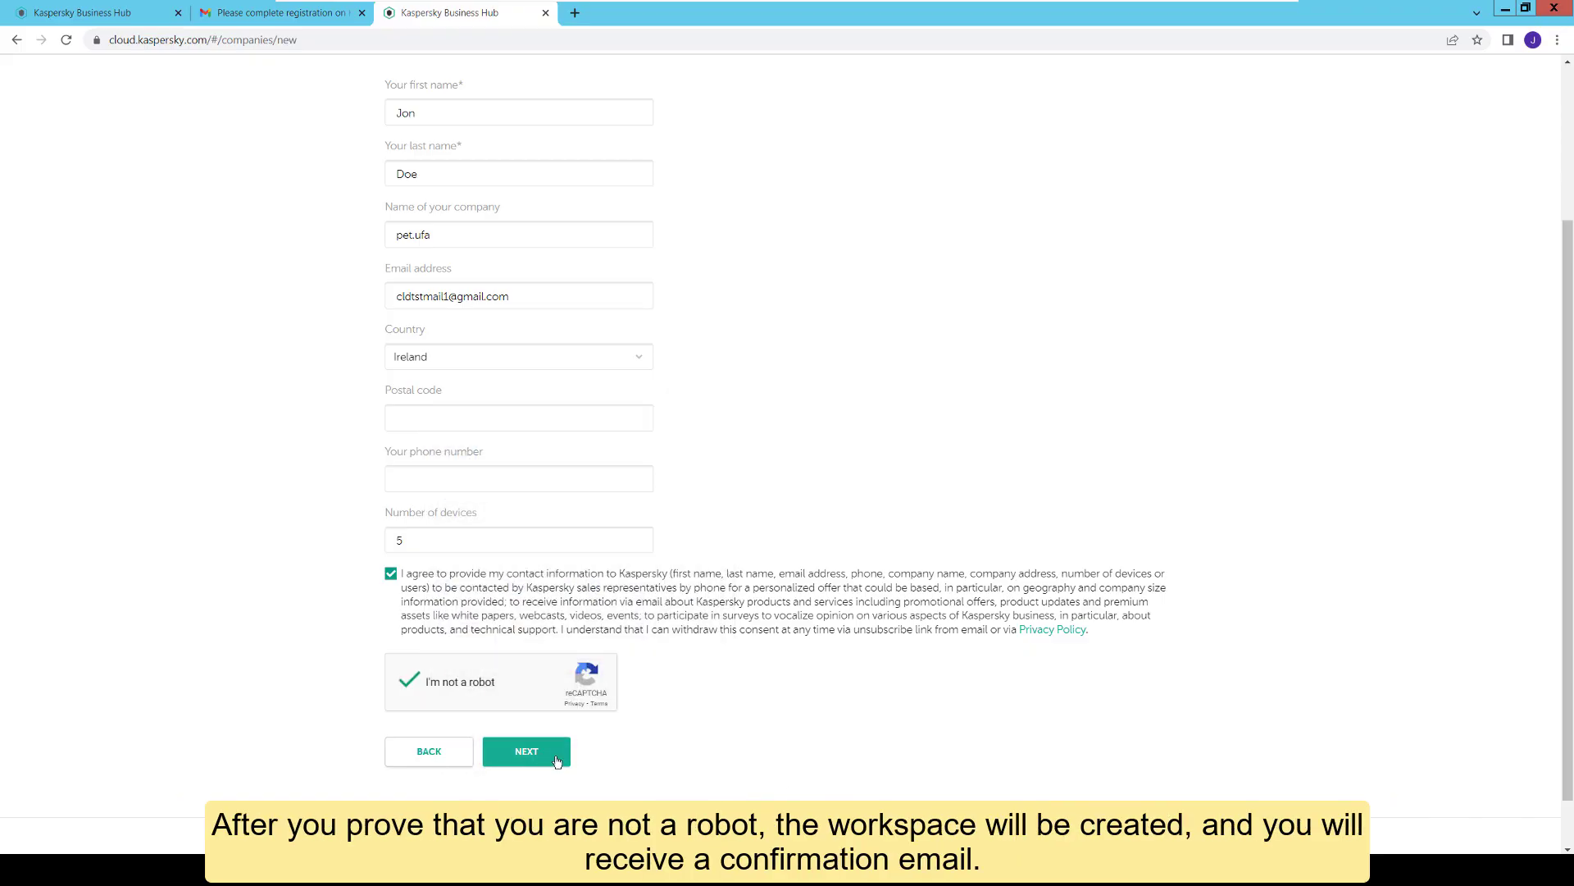
{"action": "left_click", "coordinate": [556, 761]}
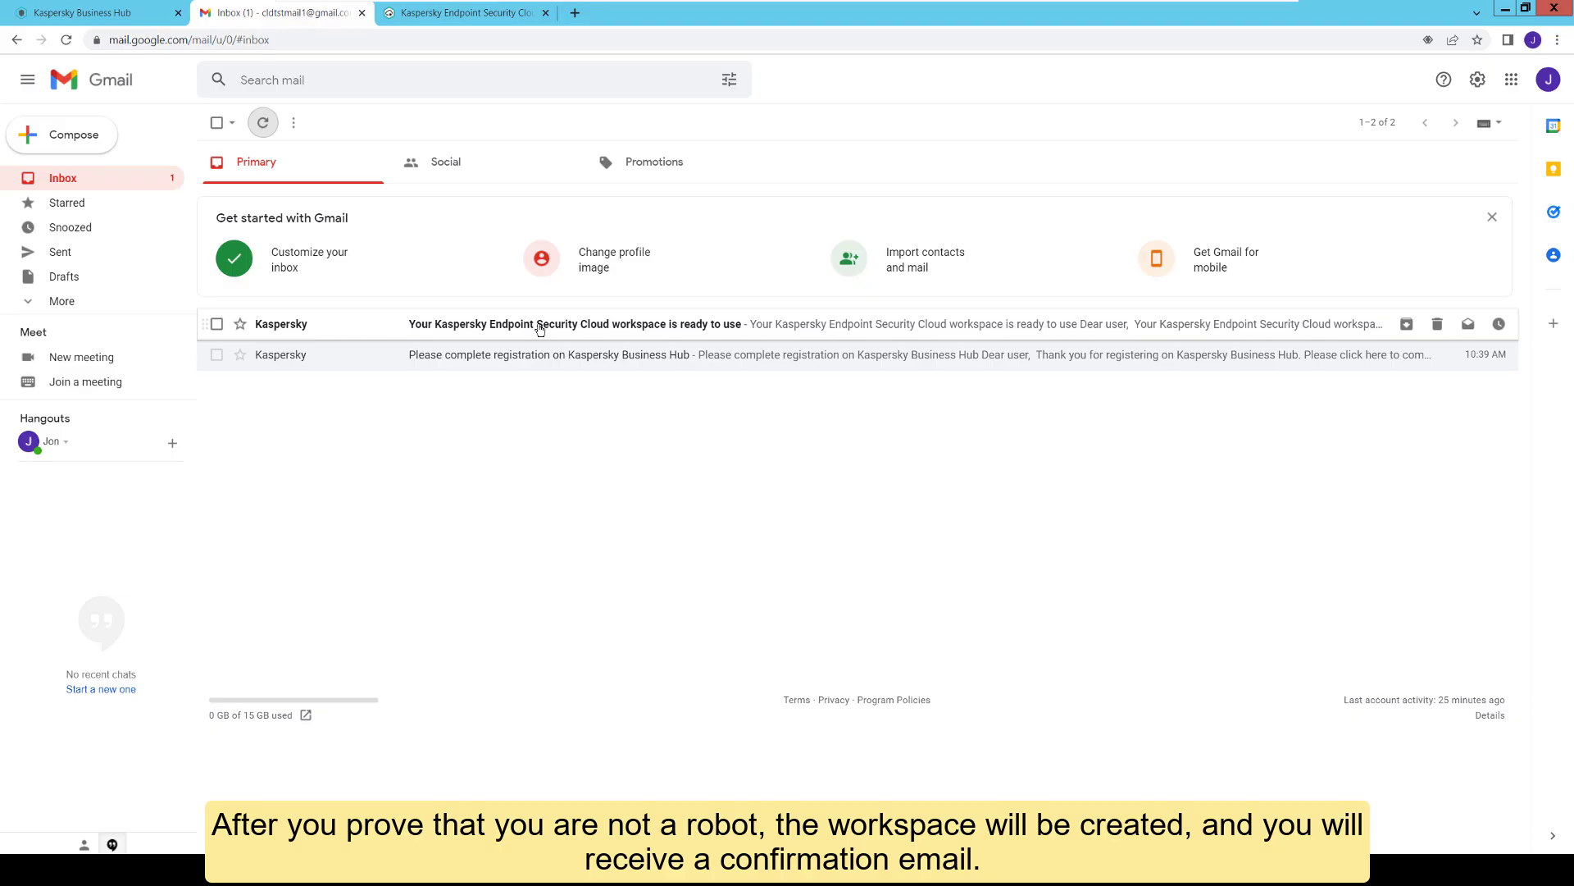
{"action": "left_click", "coordinate": [539, 329]}
{"action": "left_click", "coordinate": [422, 710]}
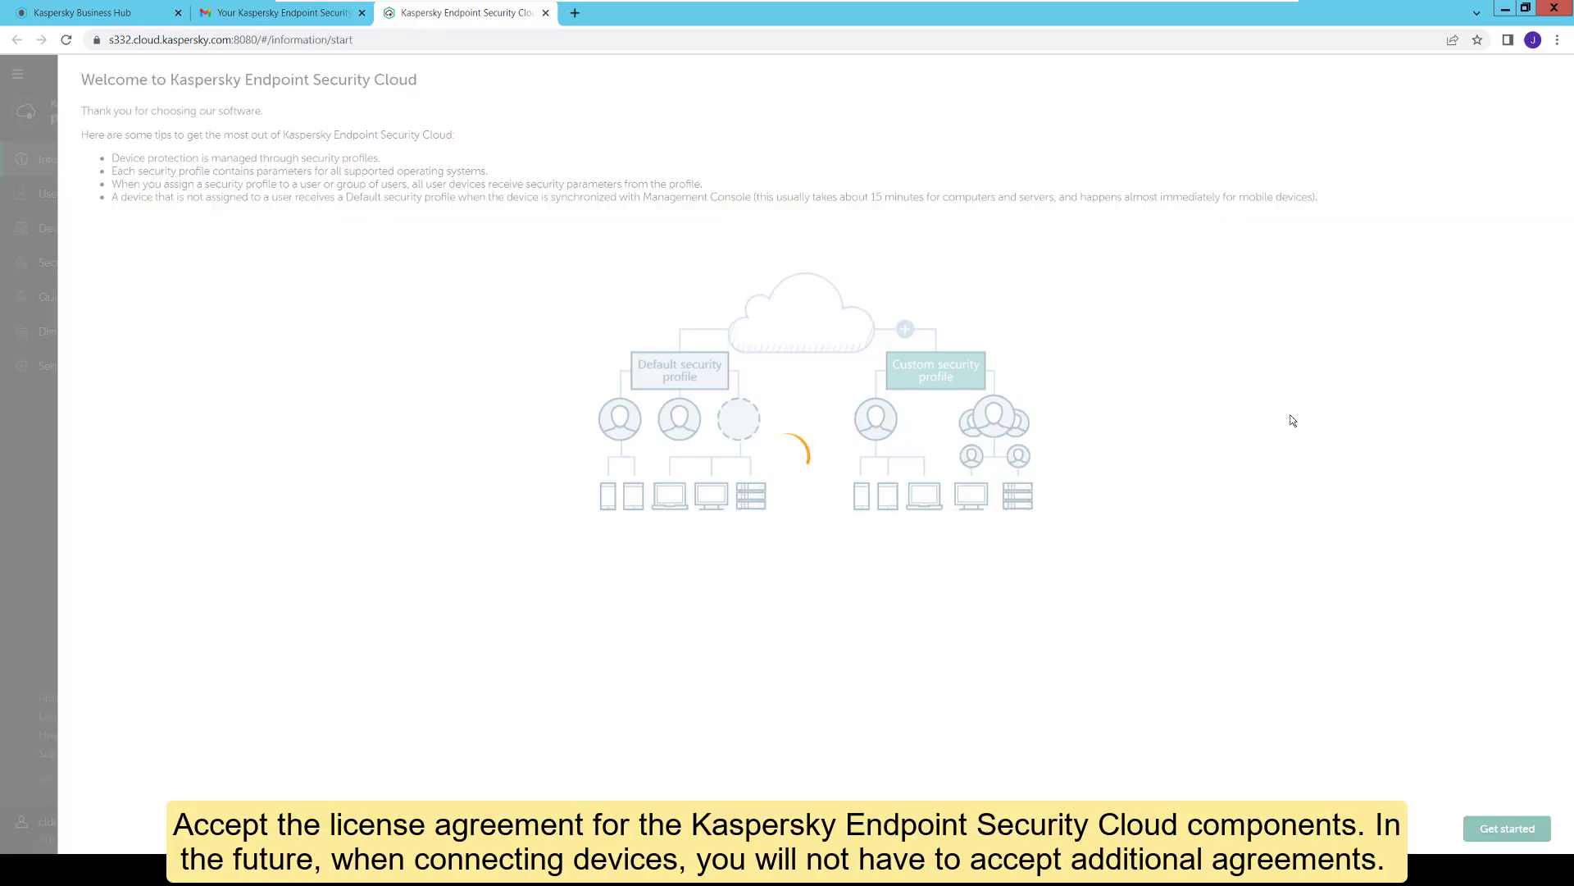
Step: Start the workspace setup and accept both end user license agreement checkboxes
{"action": "left_click", "coordinate": [1497, 830]}
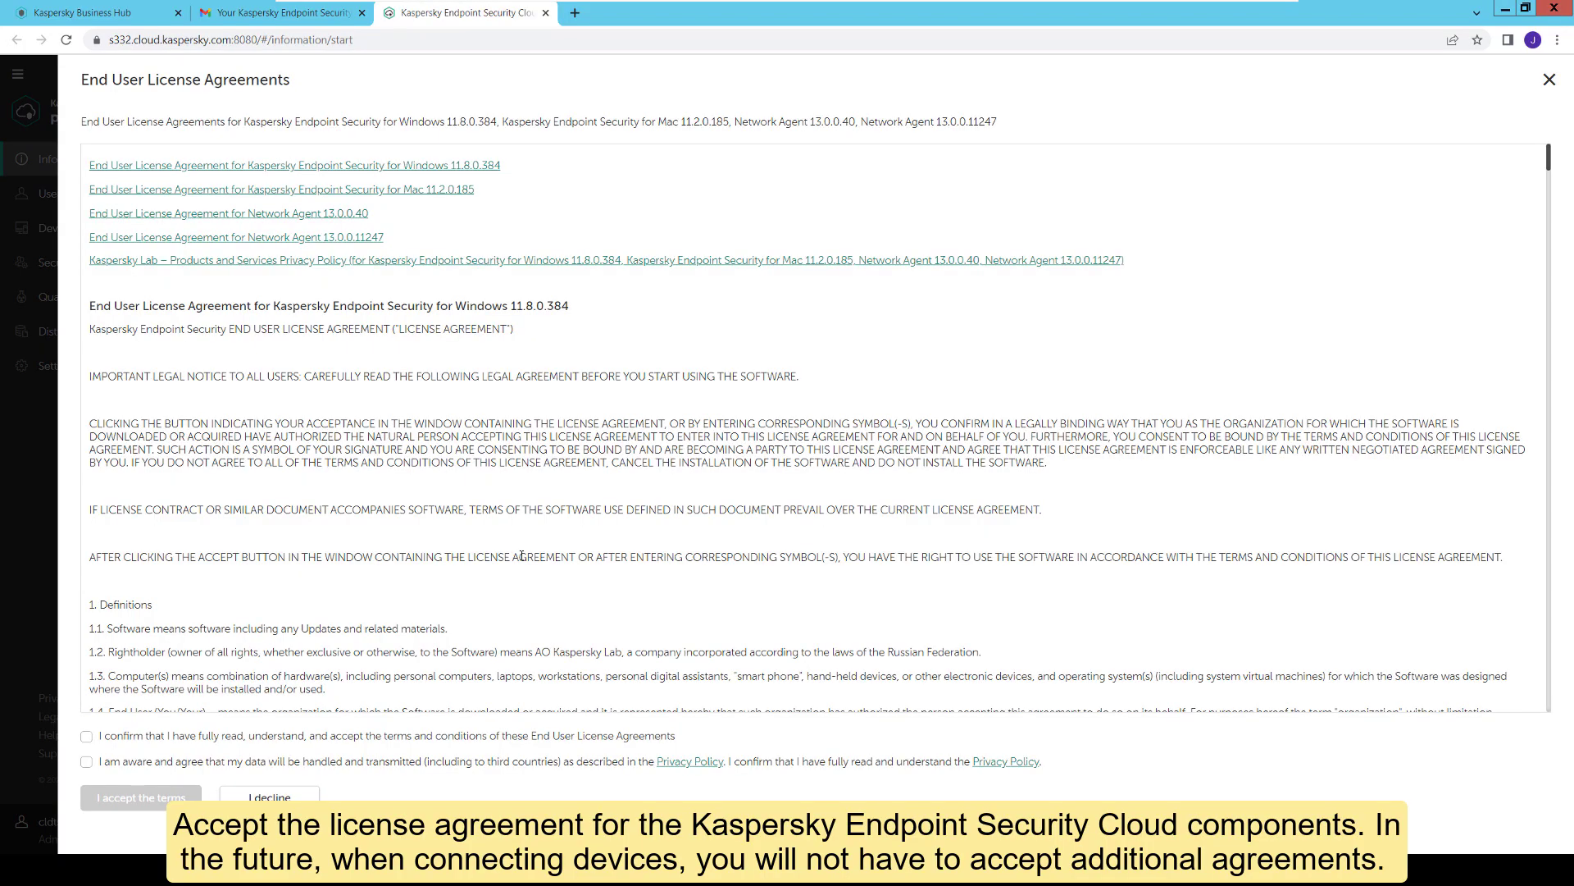
{"action": "left_click", "coordinate": [86, 736]}
{"action": "left_click", "coordinate": [86, 762]}
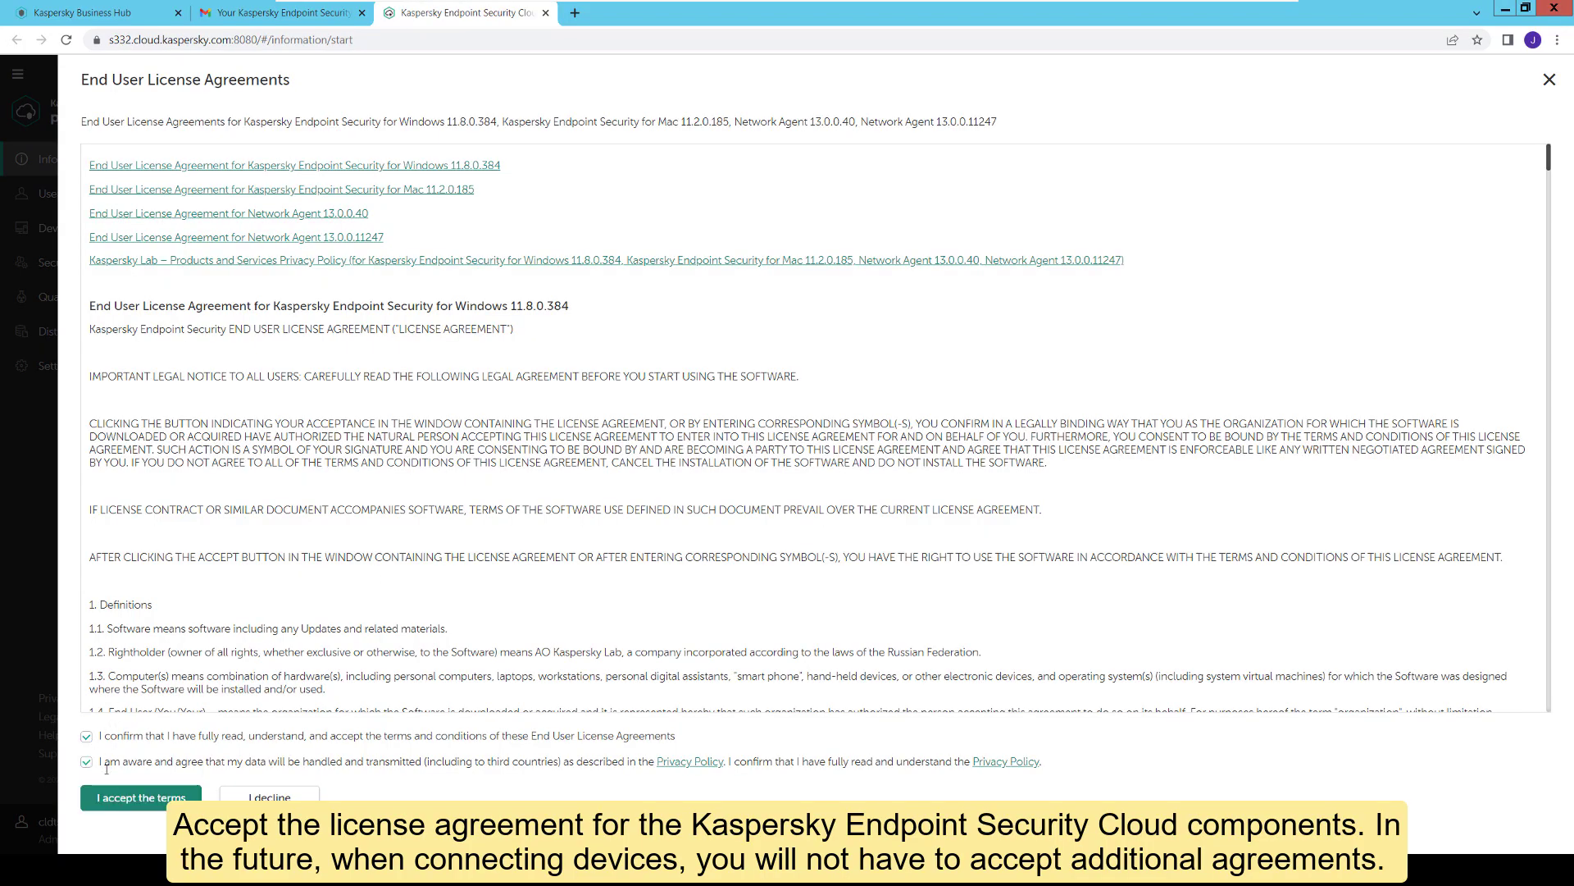
{"action": "left_click", "coordinate": [141, 800]}
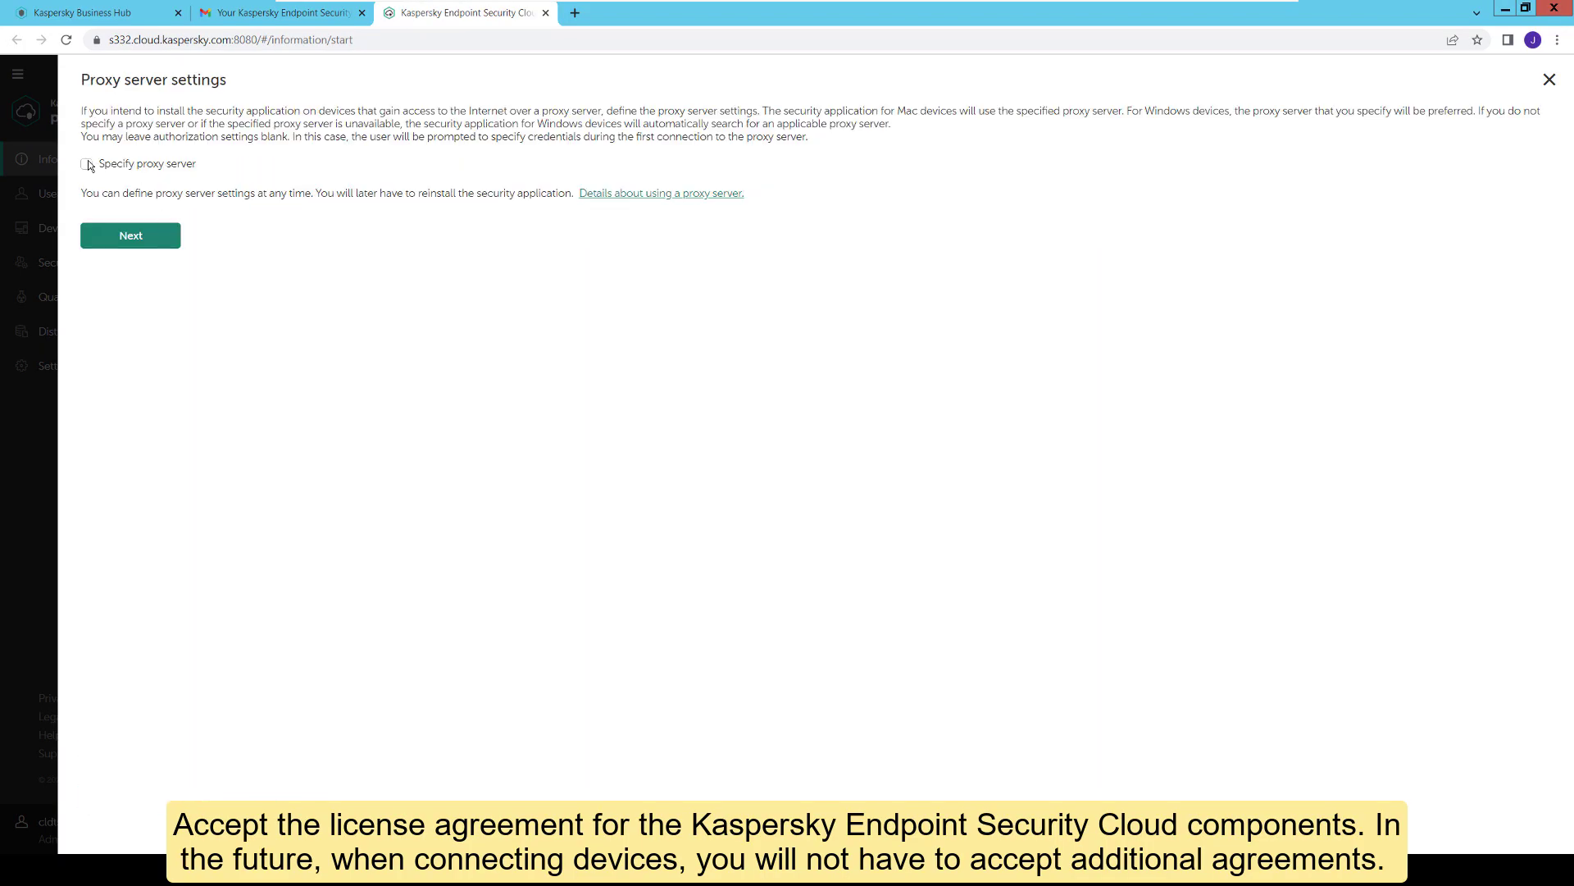
Step: Leave Specify proxy server unchecked and continue to the next setup page
{"action": "left_click", "coordinate": [86, 165]}
{"action": "left_click", "coordinate": [87, 165]}
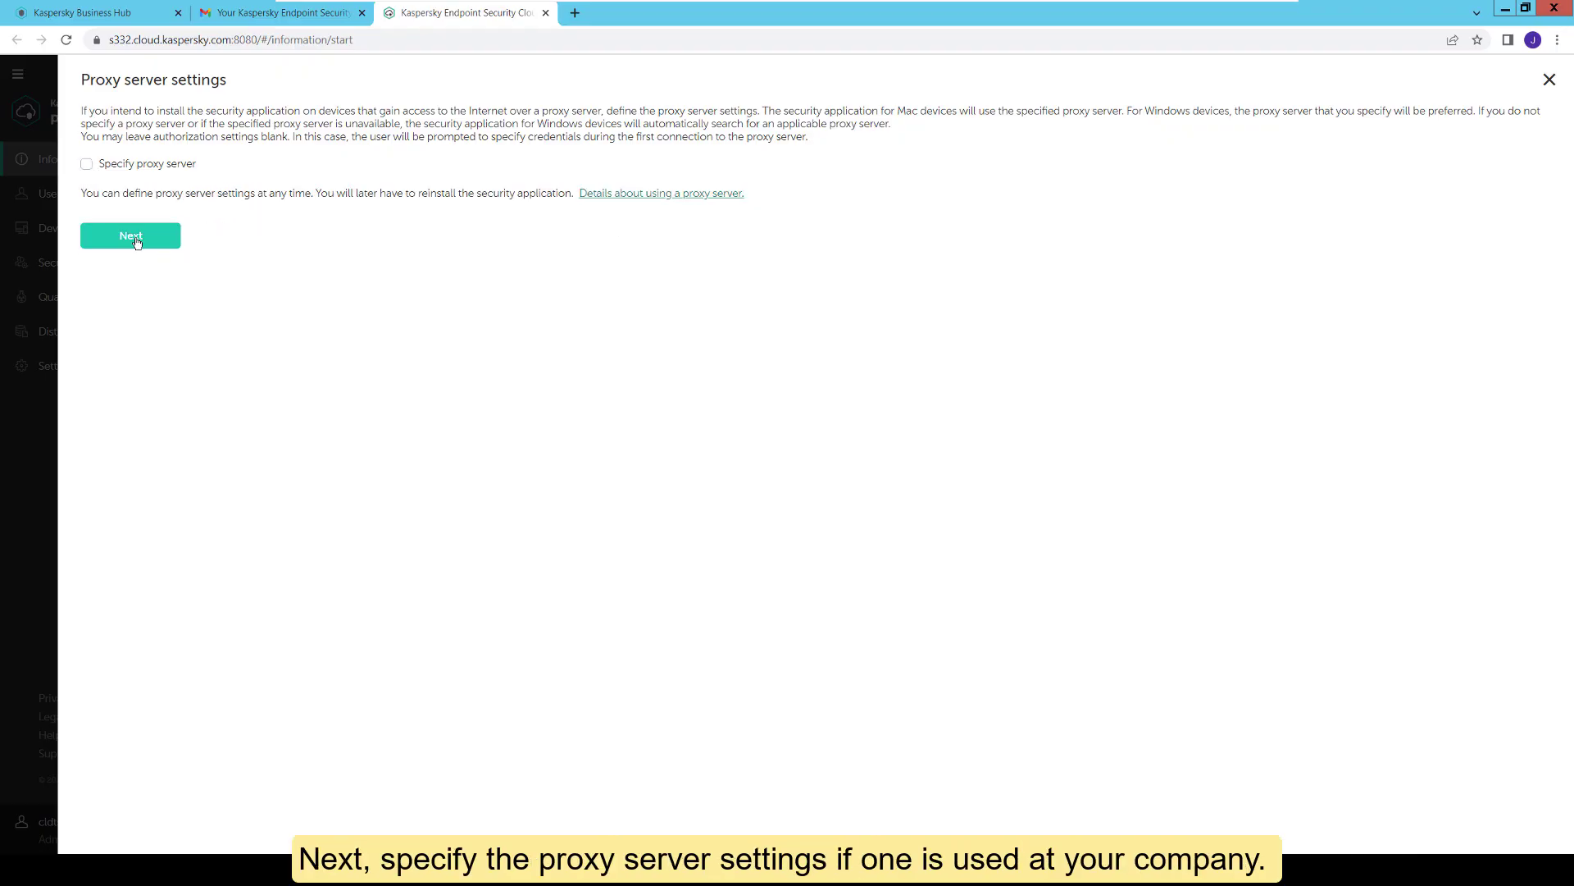
{"action": "left_click", "coordinate": [131, 237]}
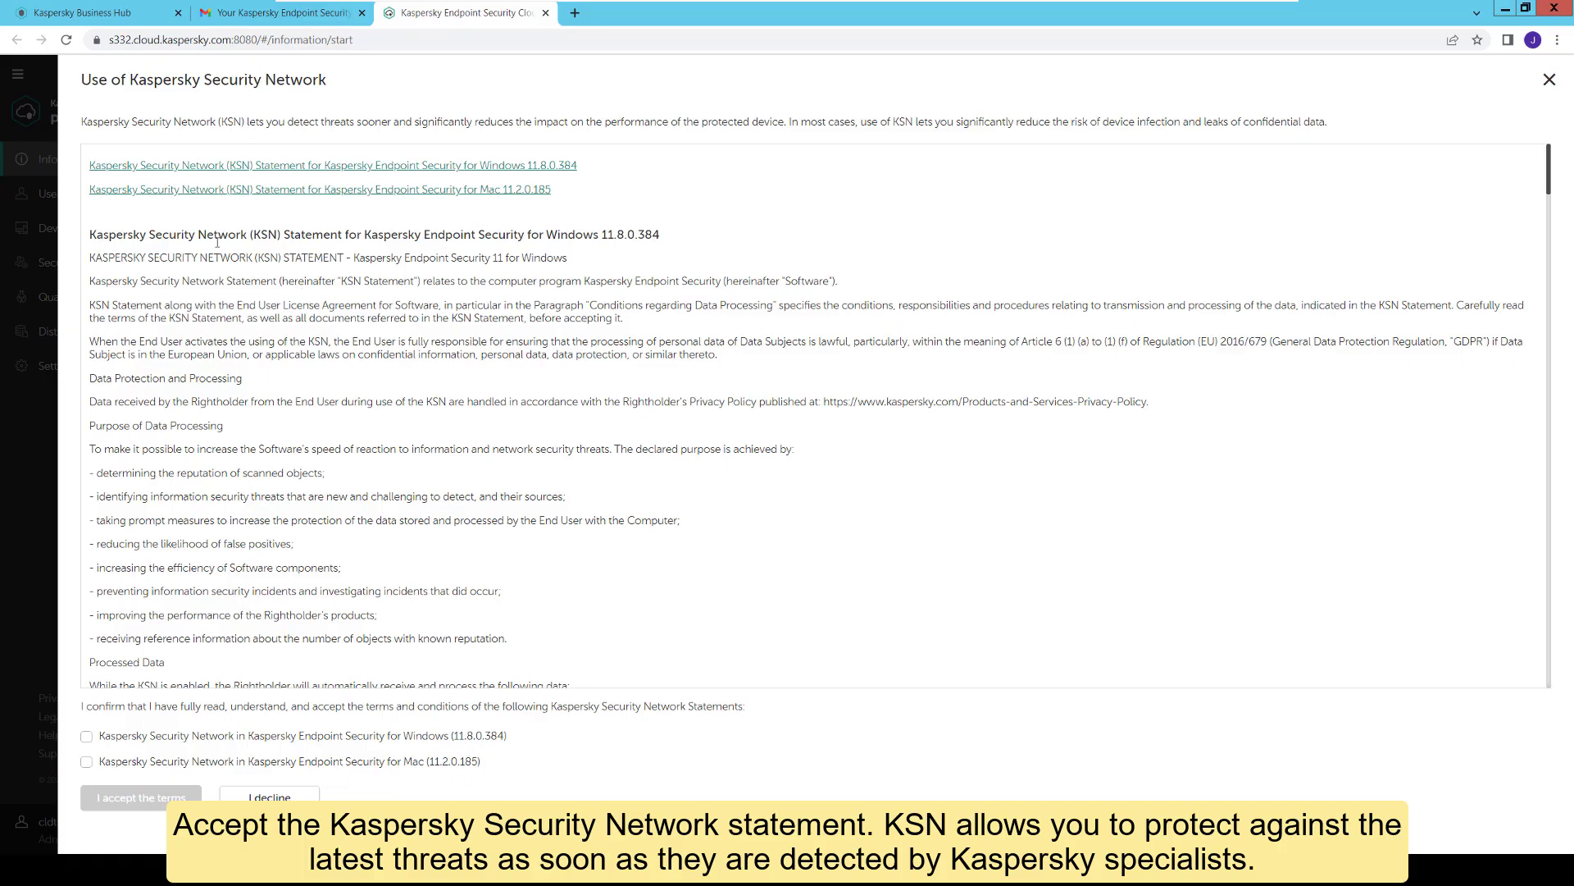
Step: Tick the Windows and Mac KSN statements and accept the Kaspersky Security Network terms
{"action": "left_click", "coordinate": [121, 743]}
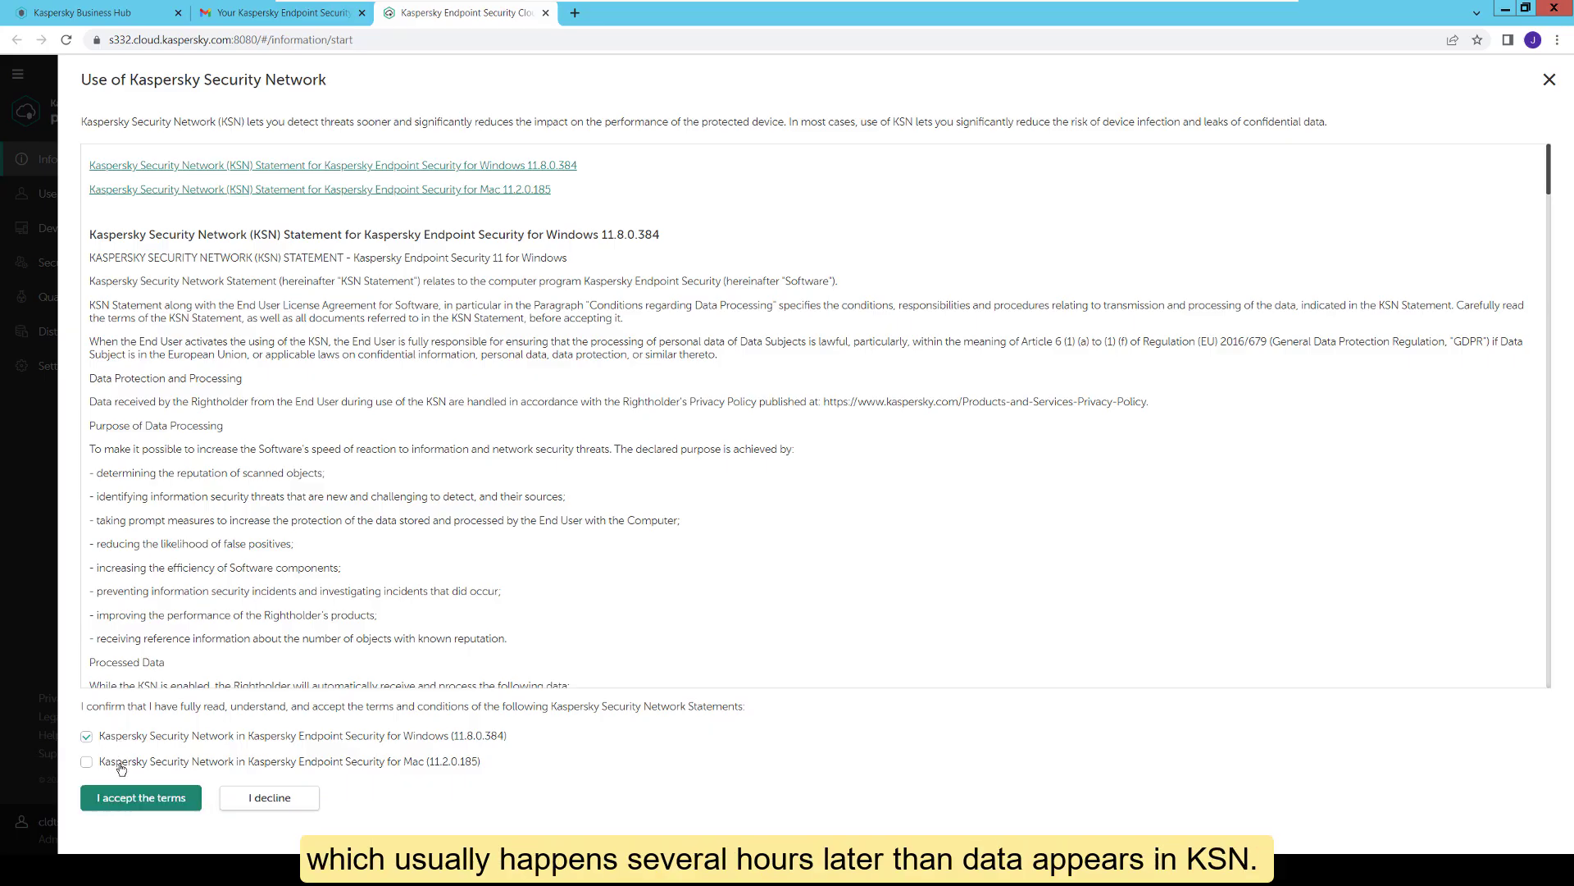
{"action": "left_click", "coordinate": [122, 764]}
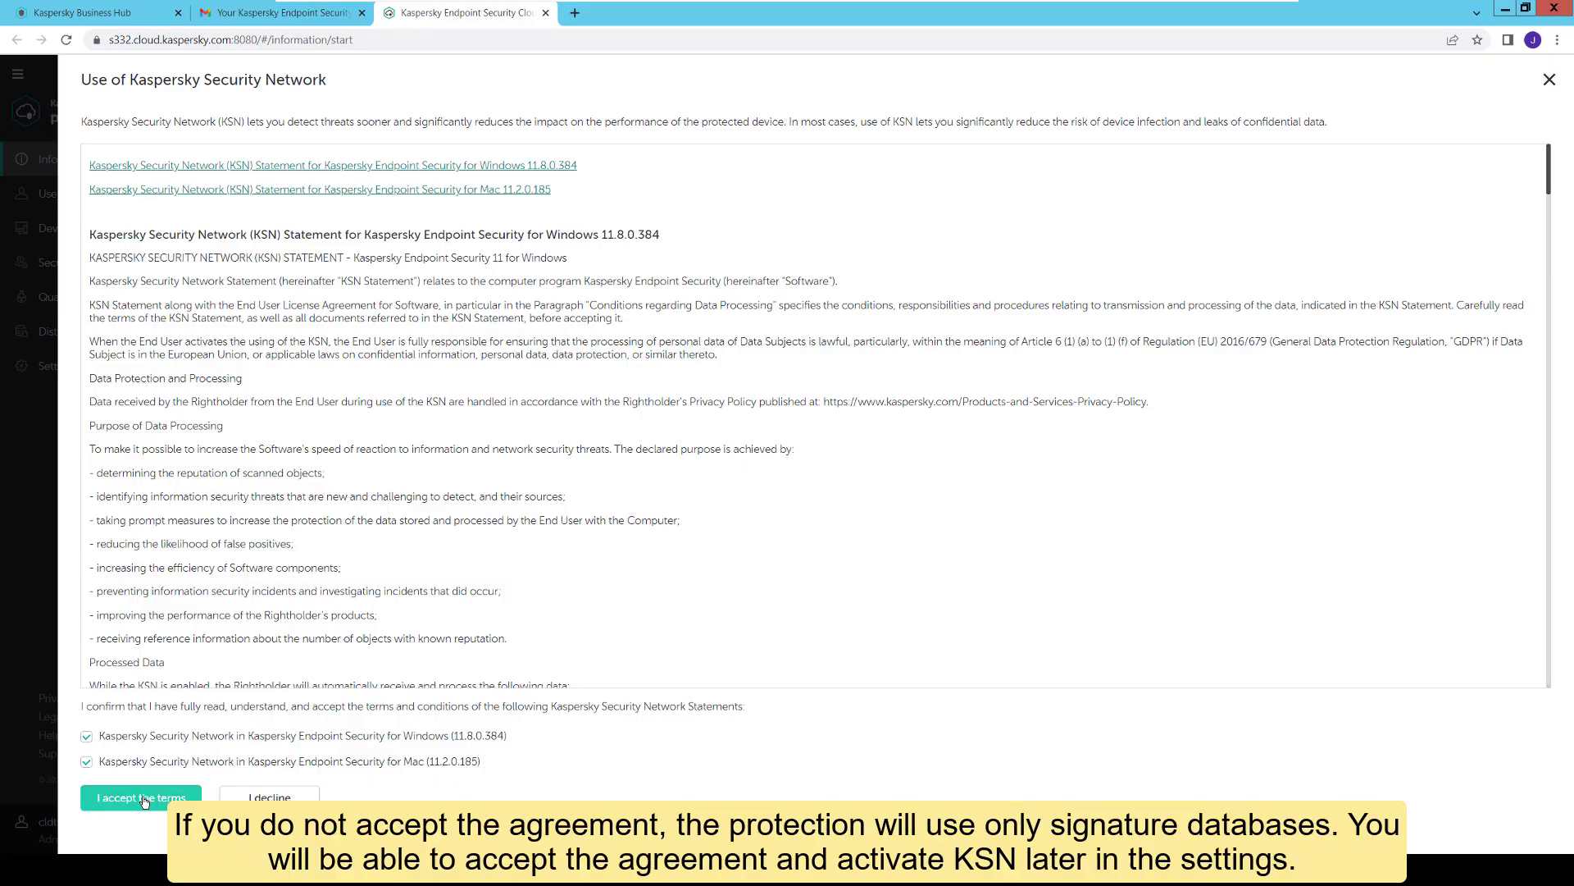
{"action": "left_click", "coordinate": [143, 800]}
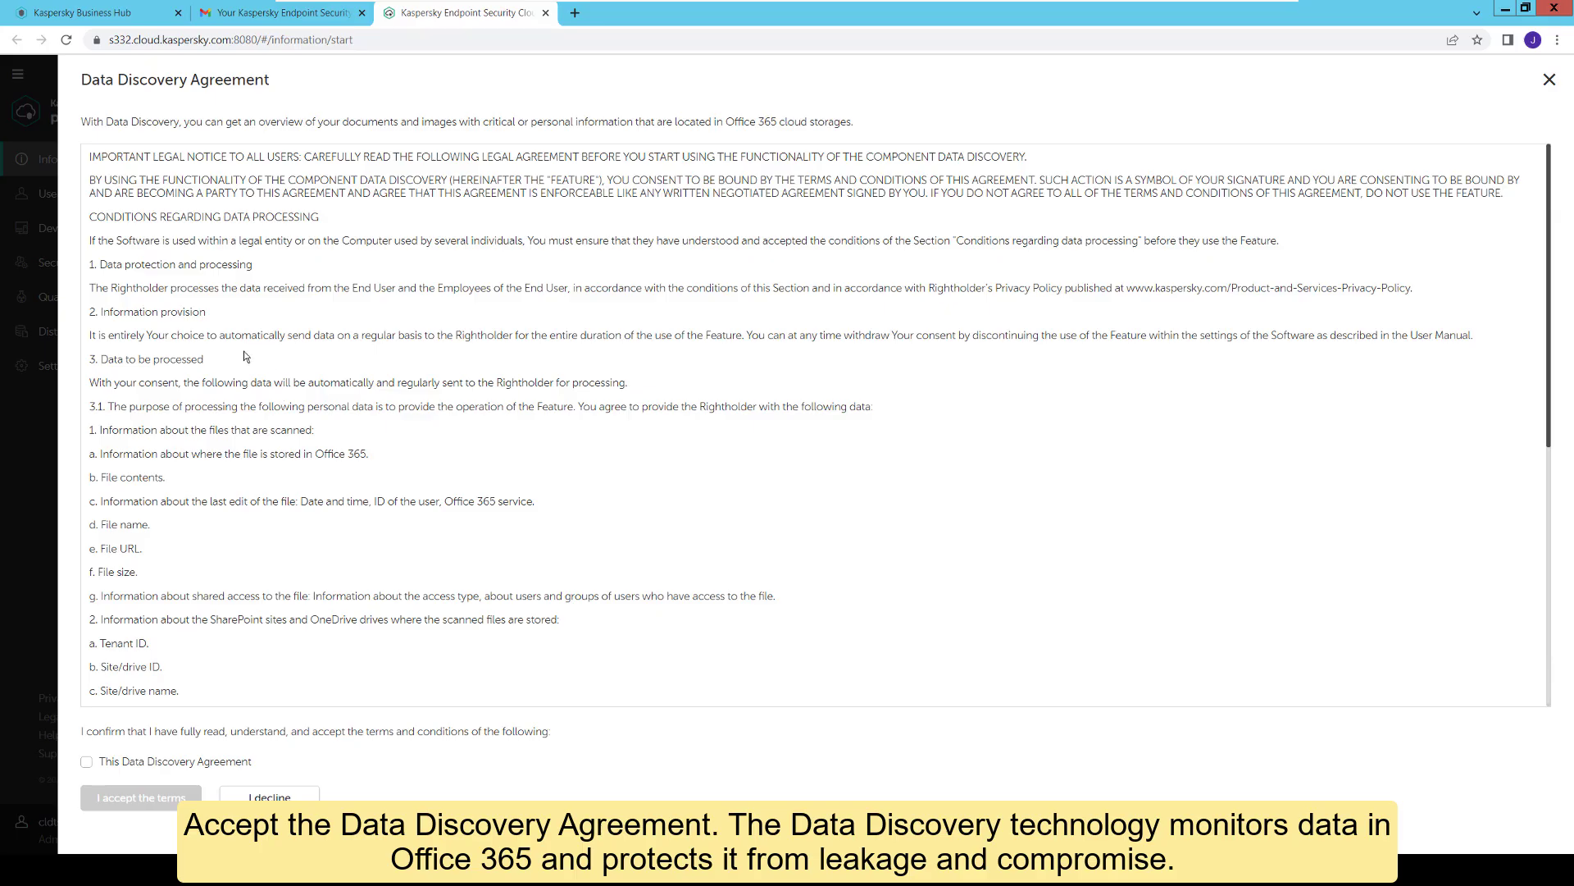
Step: Scroll the Data Discovery Agreement, tick its checkbox and accept the terms
{"action": "scroll", "coordinate": [246, 361], "scroll_direction": "down", "scroll_amount": 4}
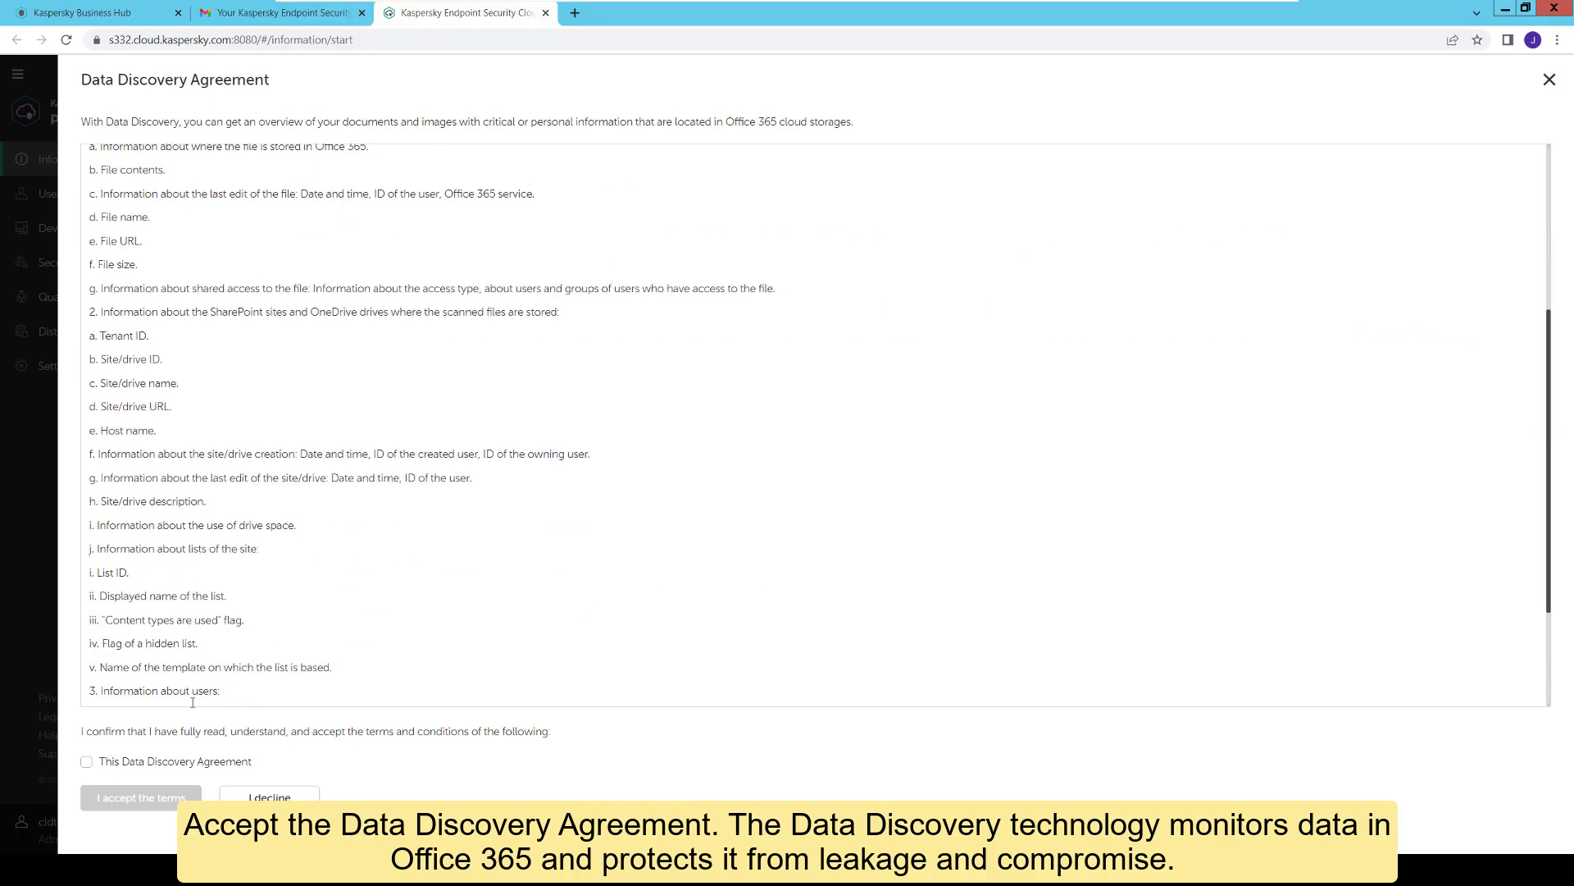
{"action": "left_click", "coordinate": [180, 762]}
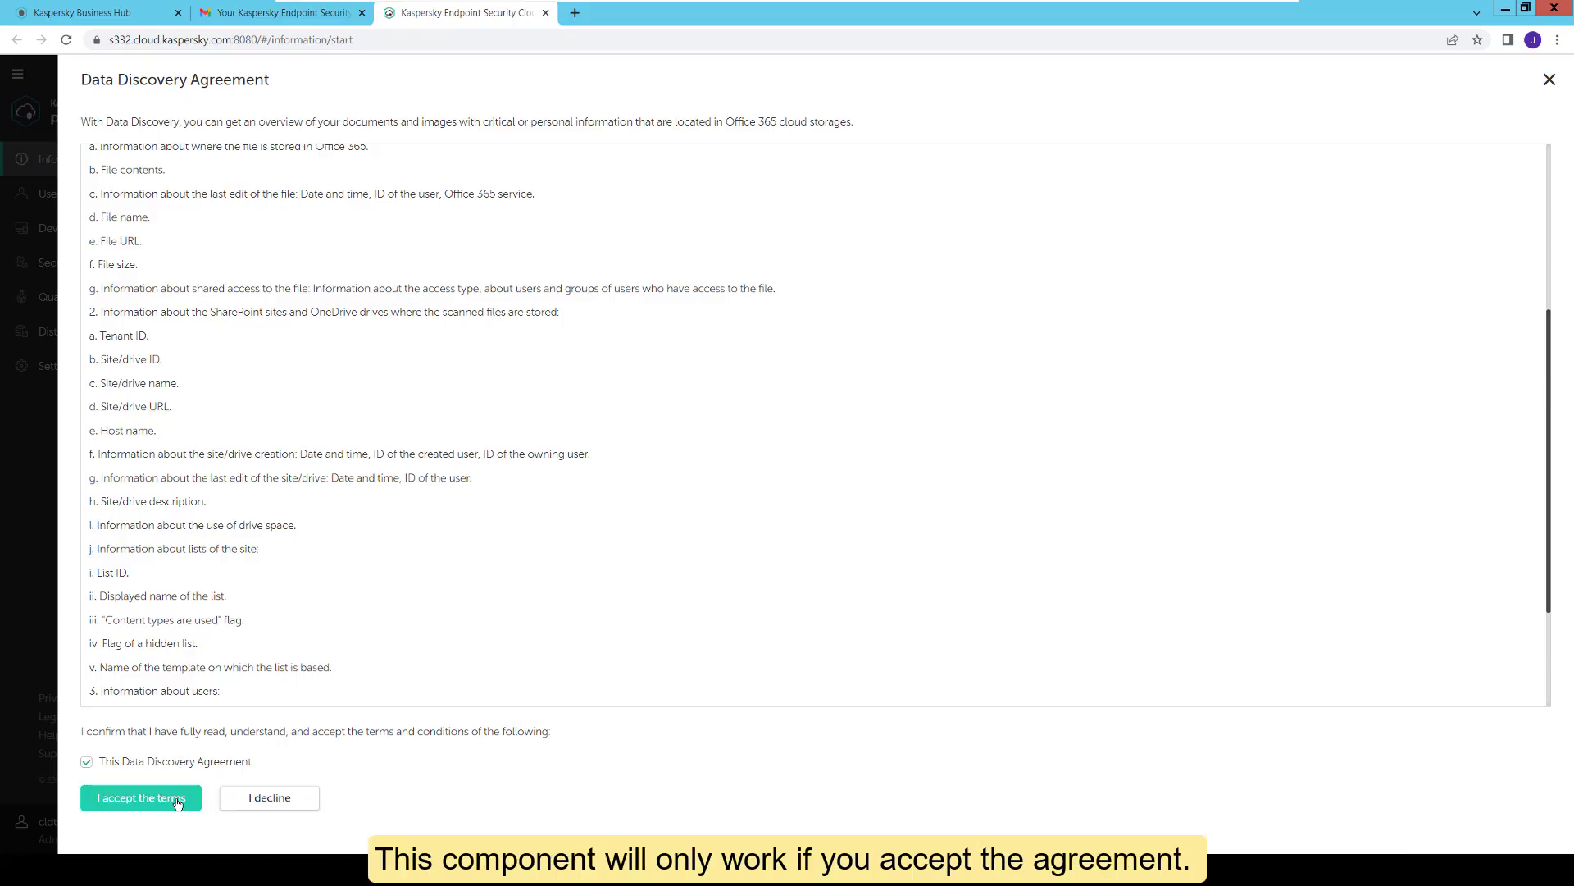
{"action": "left_click", "coordinate": [177, 800]}
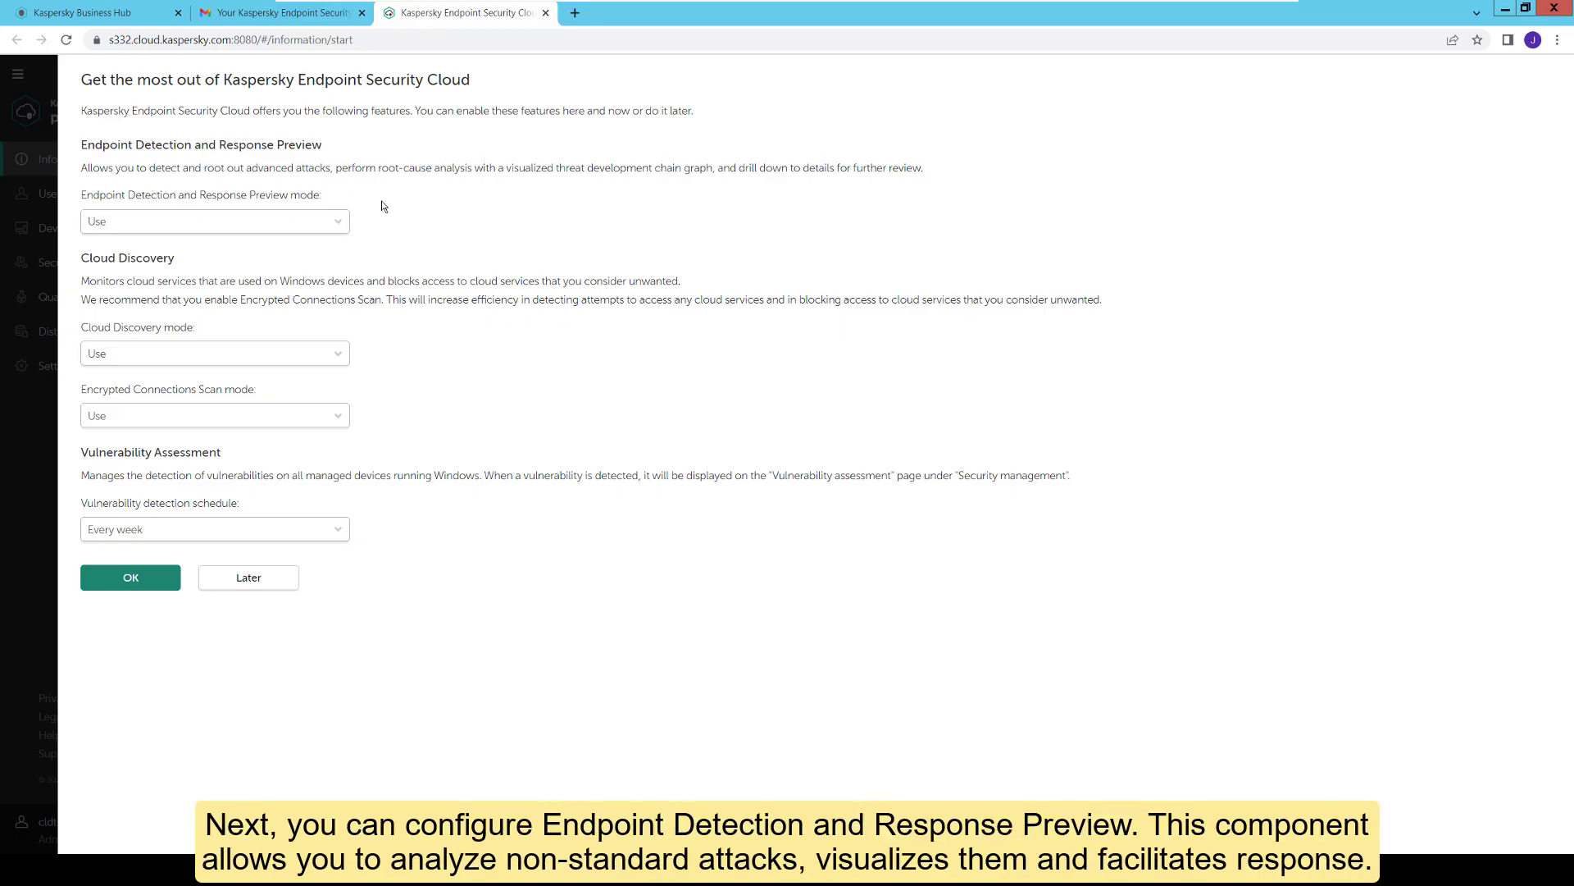
Step: Keep EDR Preview and Cloud Discovery set to Use, then accept the Limitation of Liability Agreement
{"action": "left_click", "coordinate": [341, 223]}
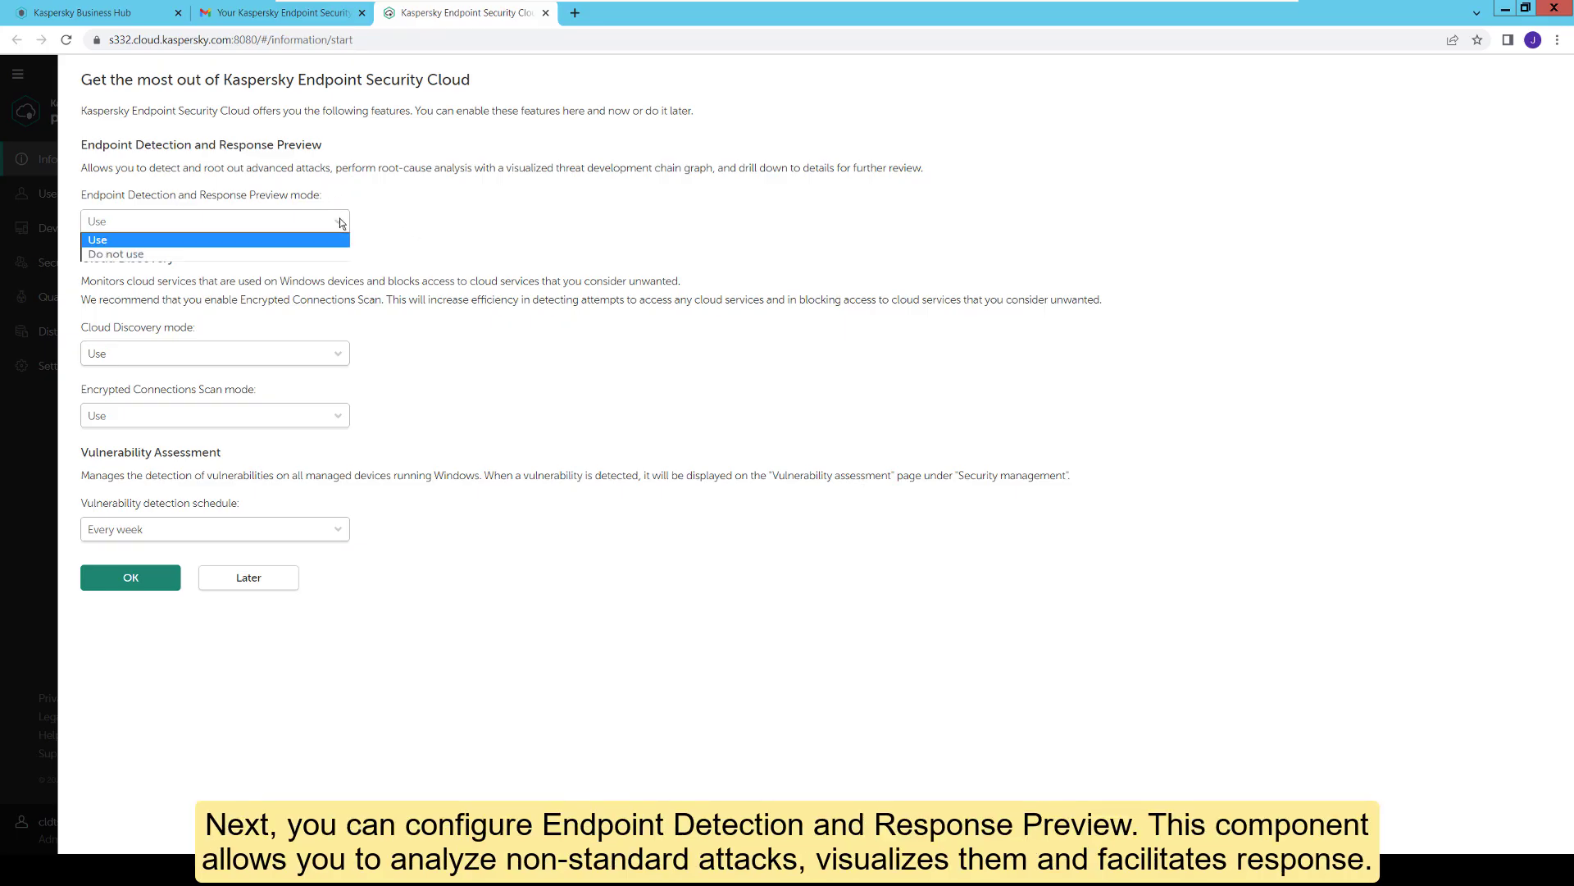
{"action": "left_click", "coordinate": [400, 218]}
{"action": "left_click", "coordinate": [341, 358]}
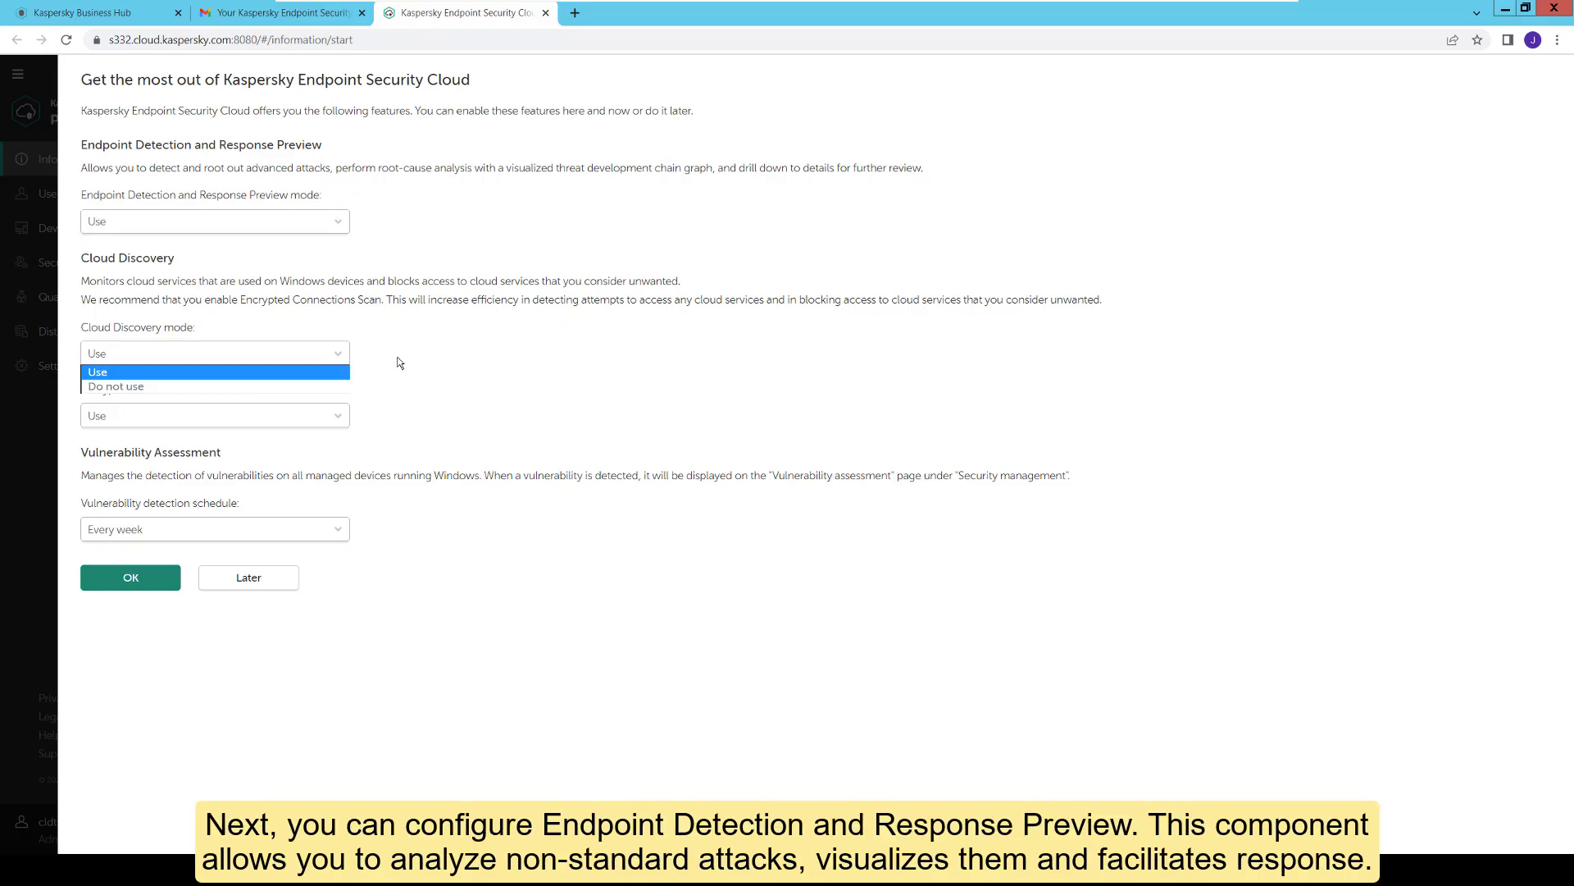
{"action": "left_click", "coordinate": [400, 360]}
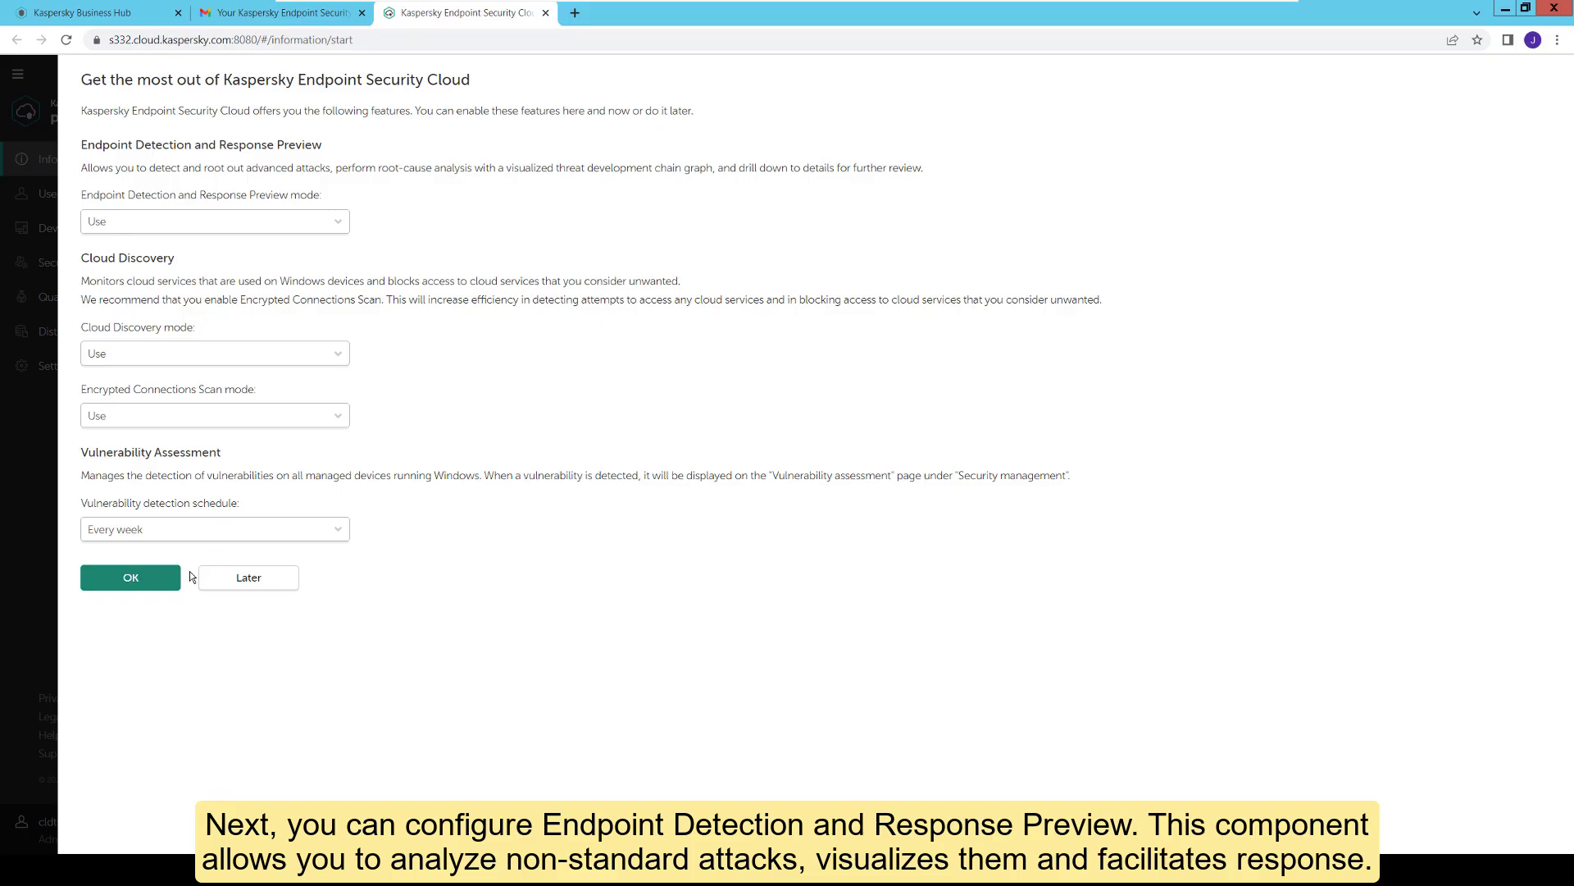
{"action": "left_click", "coordinate": [153, 585]}
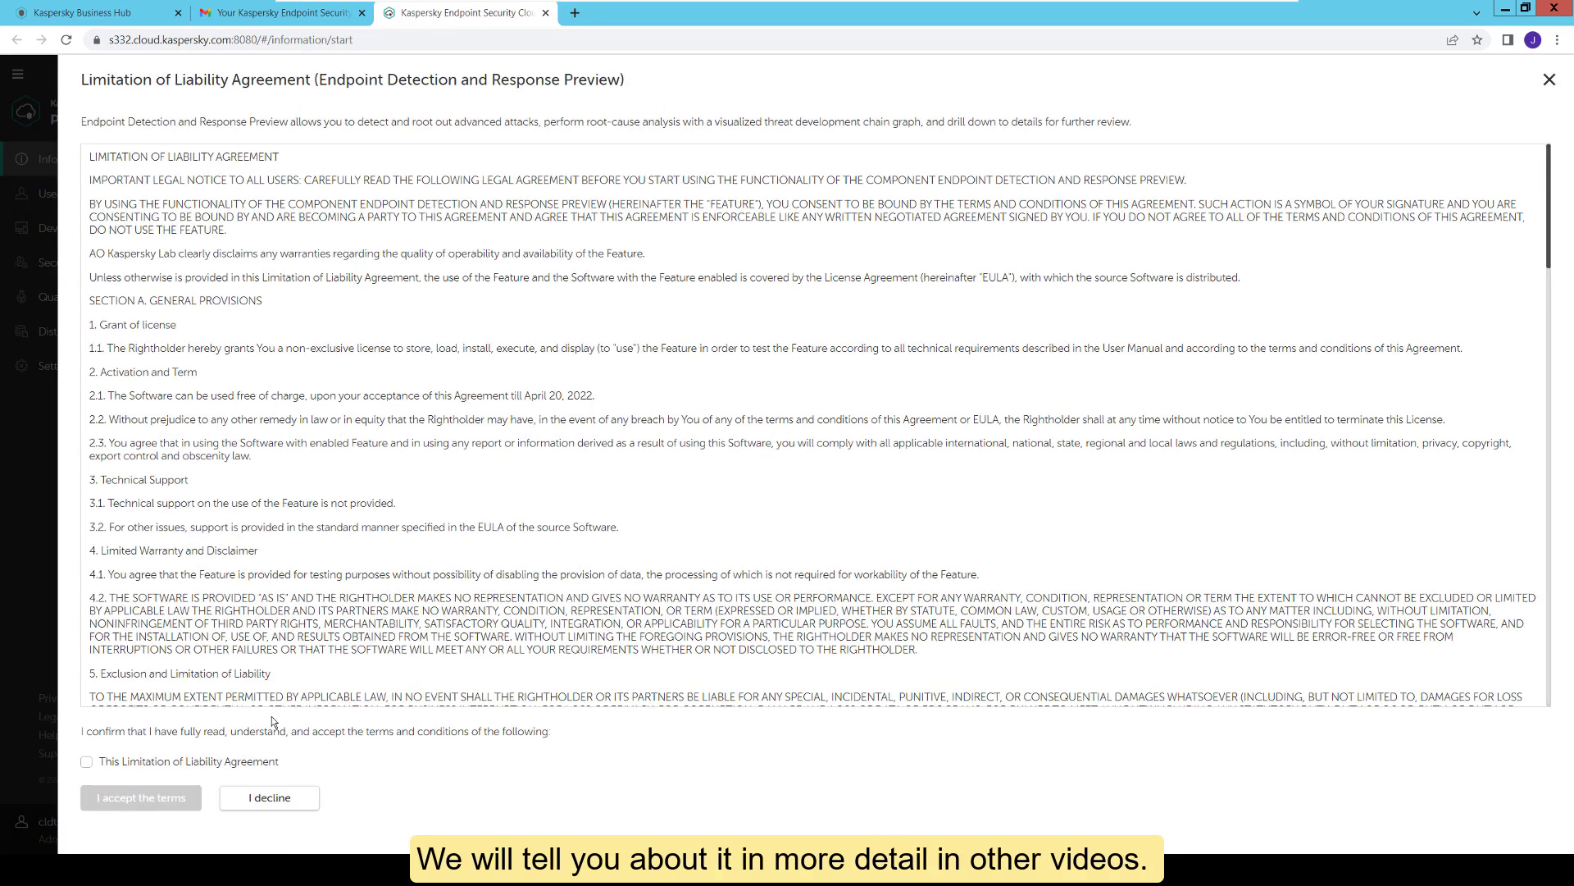
{"action": "left_click", "coordinate": [234, 765]}
{"action": "left_click", "coordinate": [175, 797]}
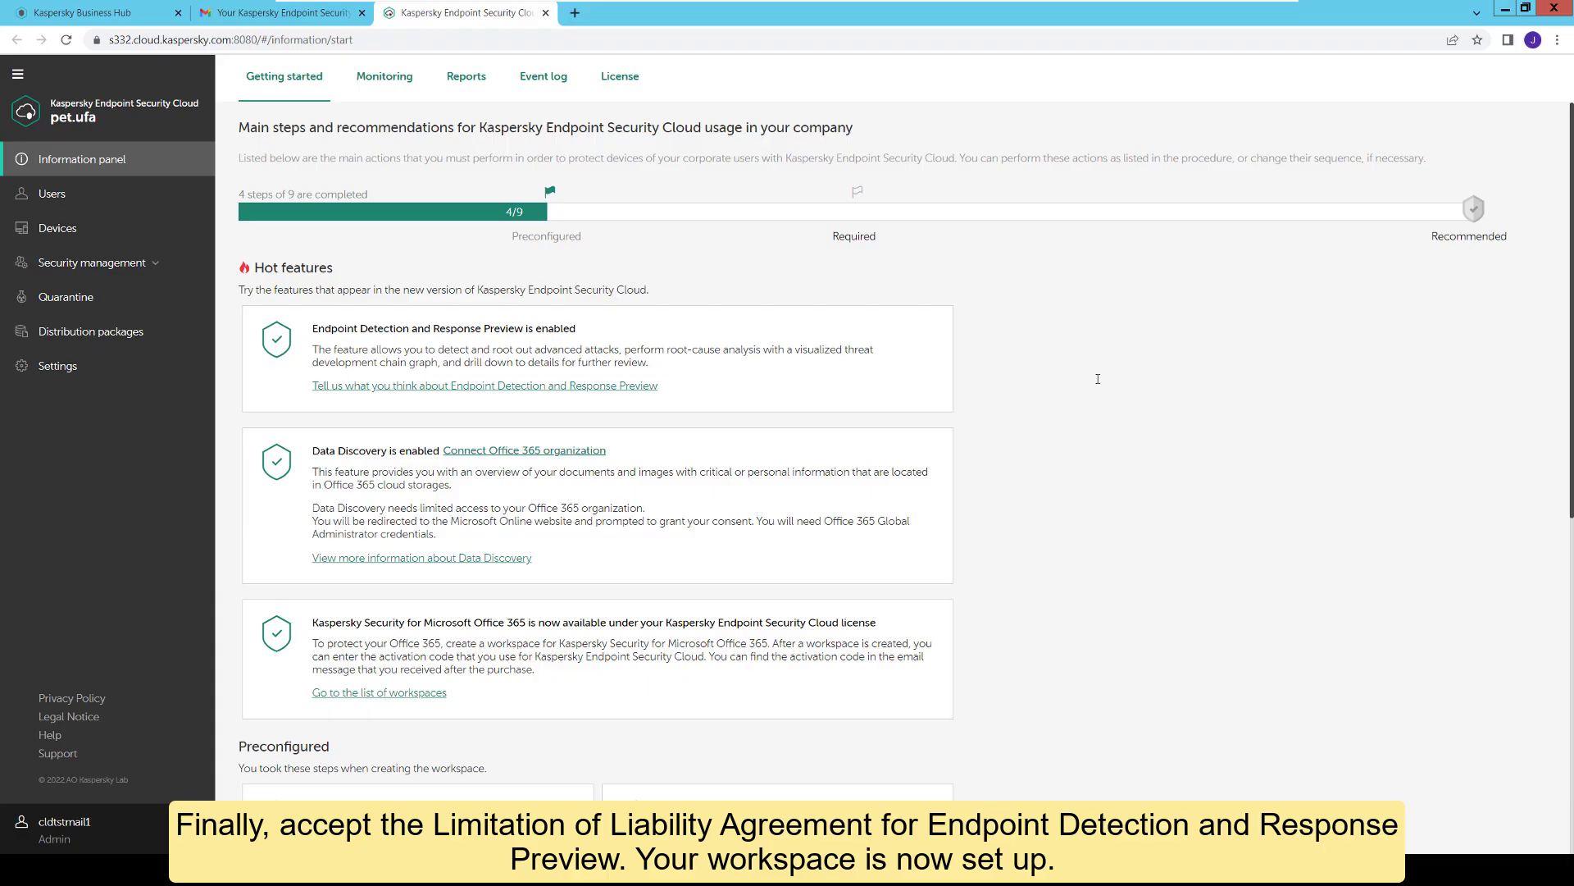
Step: Review the 31-day trial license, cancel activation code entry, and open the Users list
{"action": "left_click", "coordinate": [614, 81]}
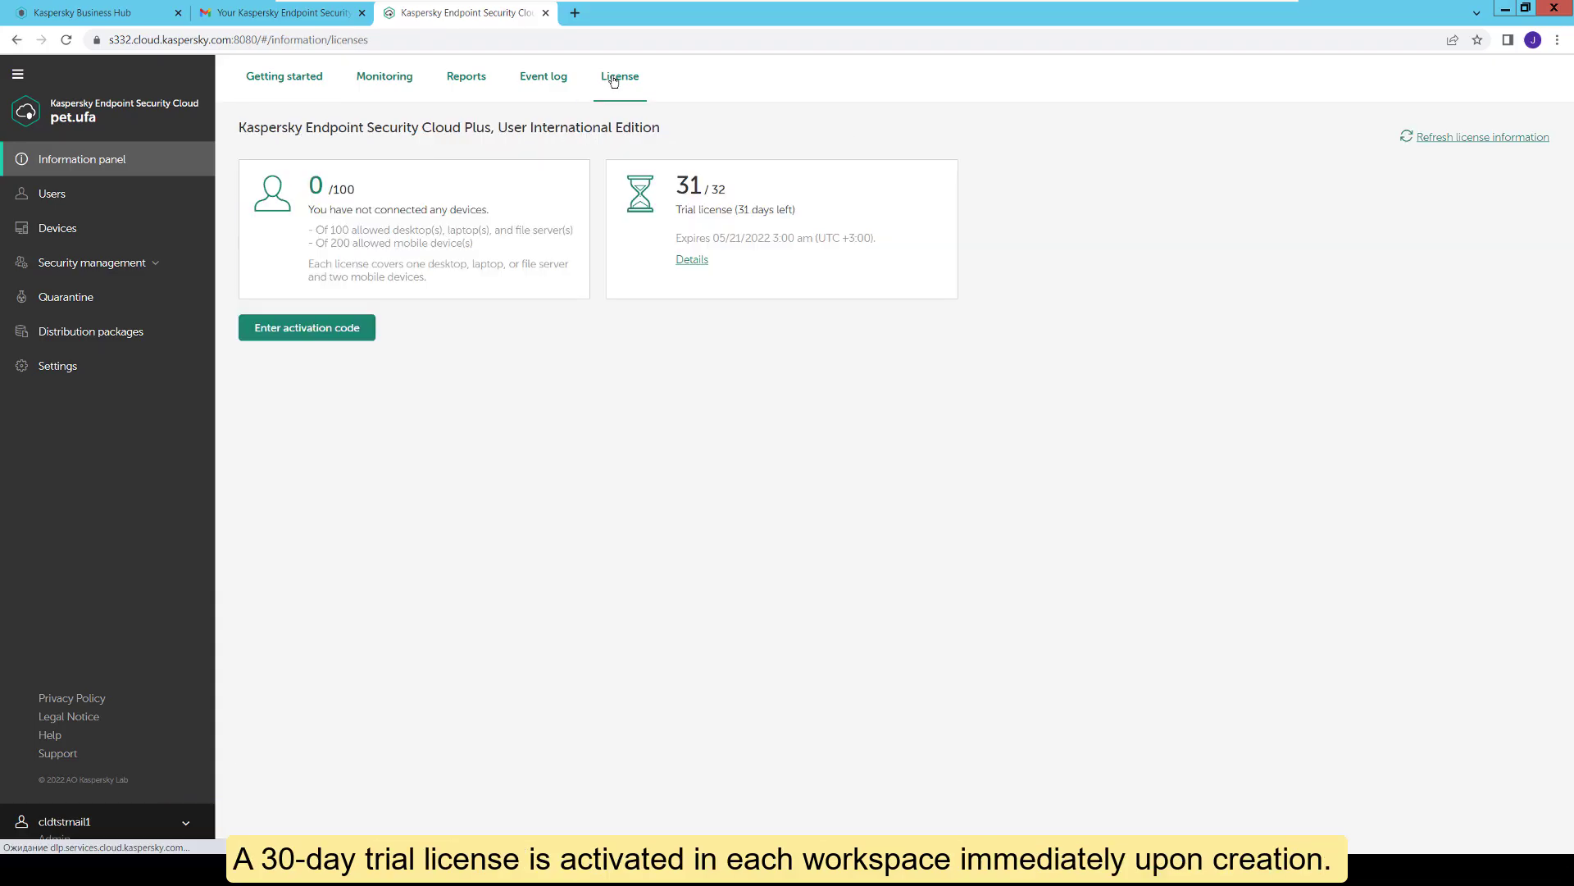
{"action": "left_click", "coordinate": [339, 328]}
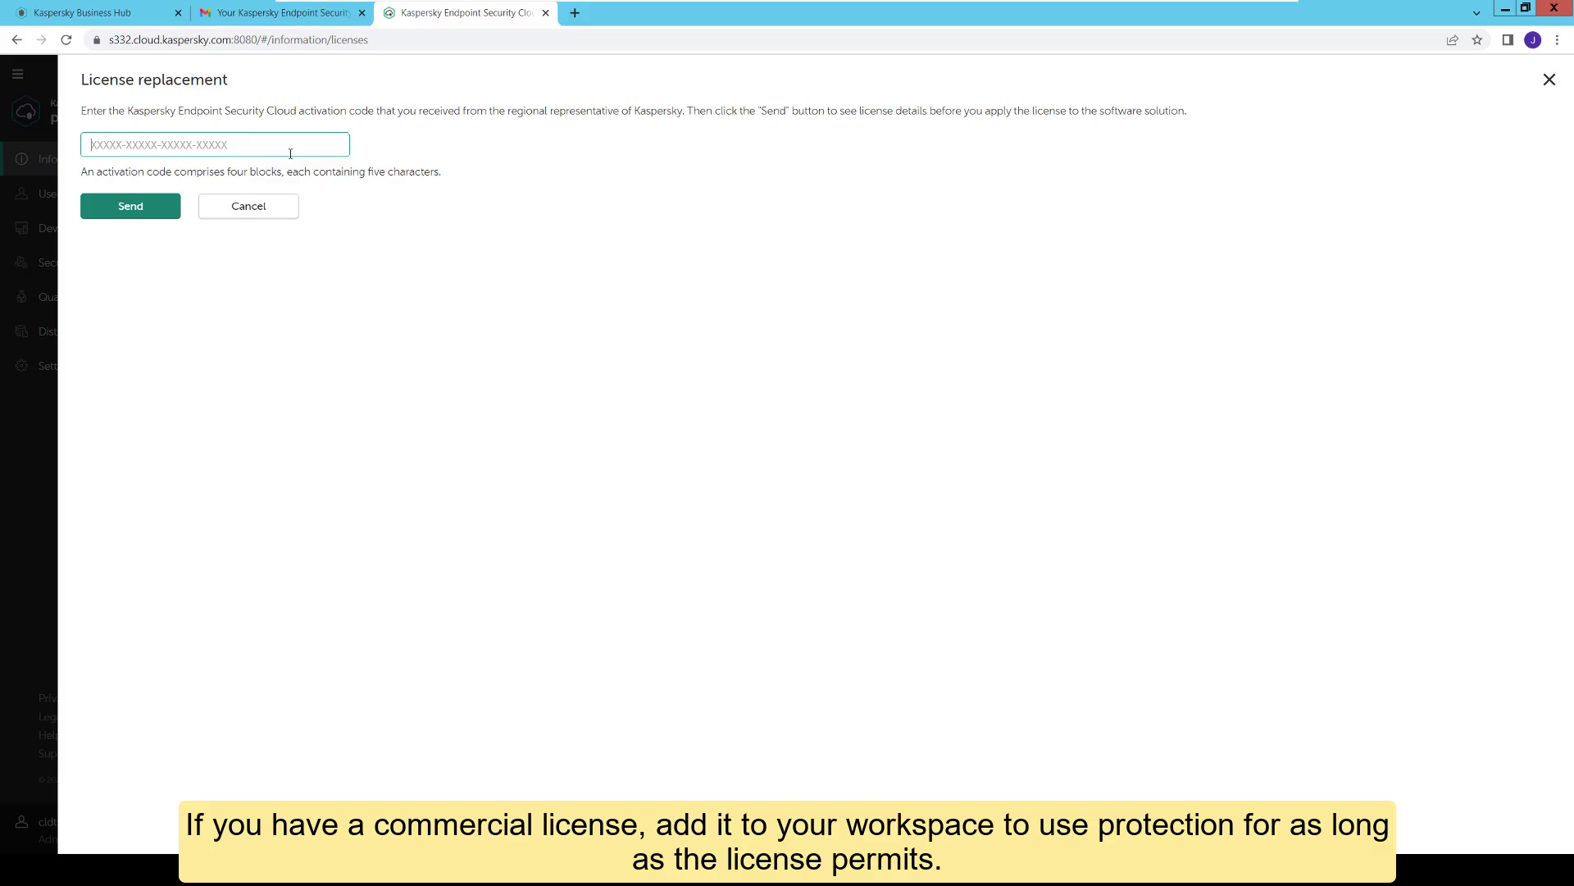
{"action": "left_click", "coordinate": [286, 213]}
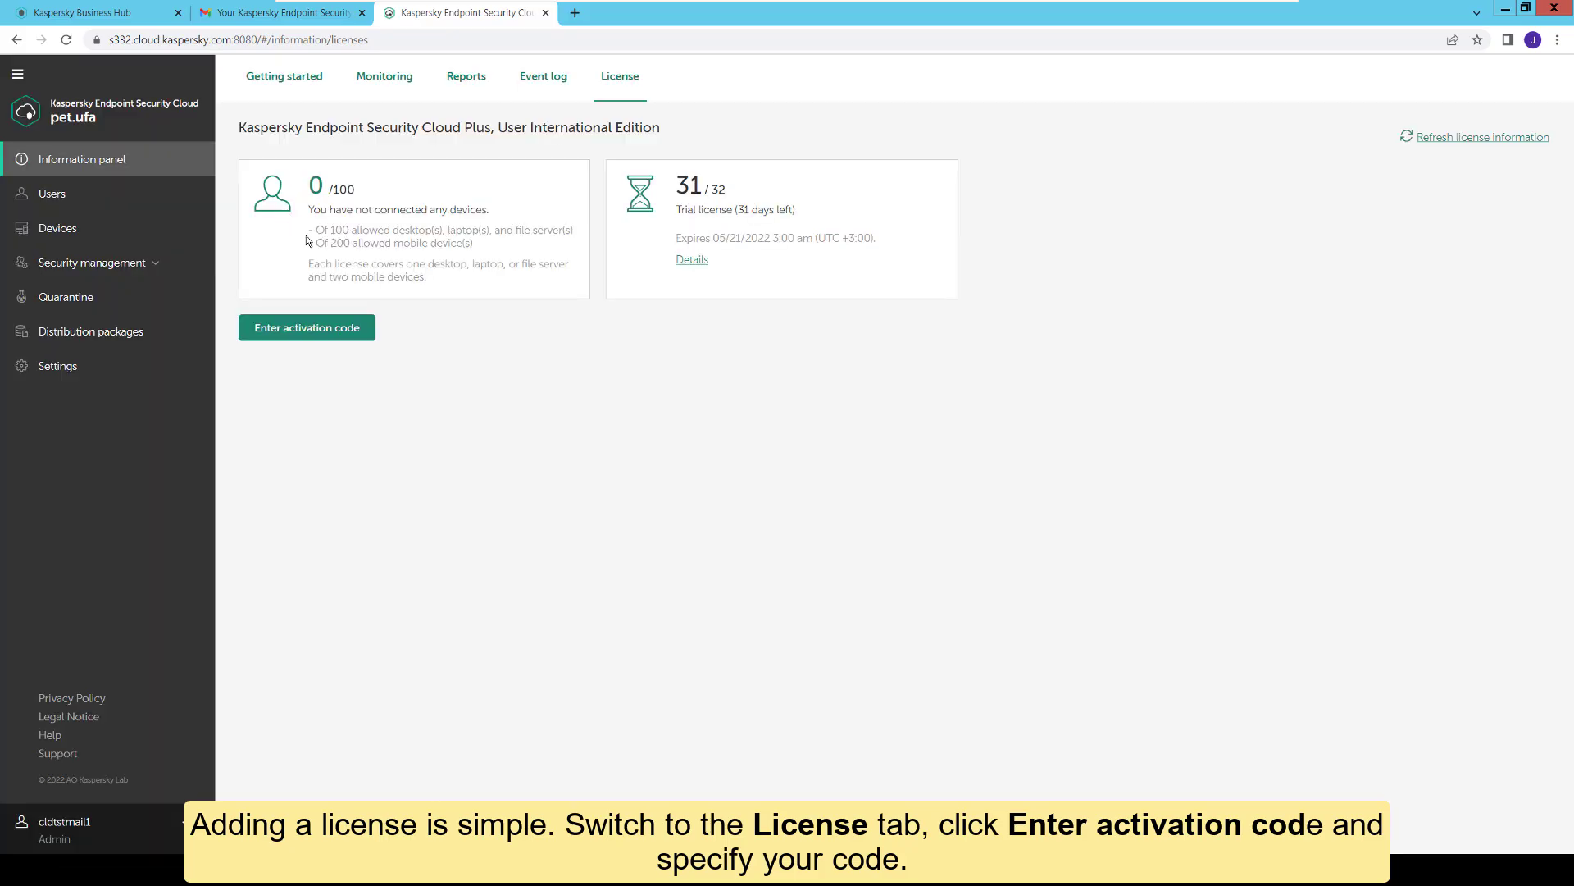
{"action": "left_click", "coordinate": [107, 200]}
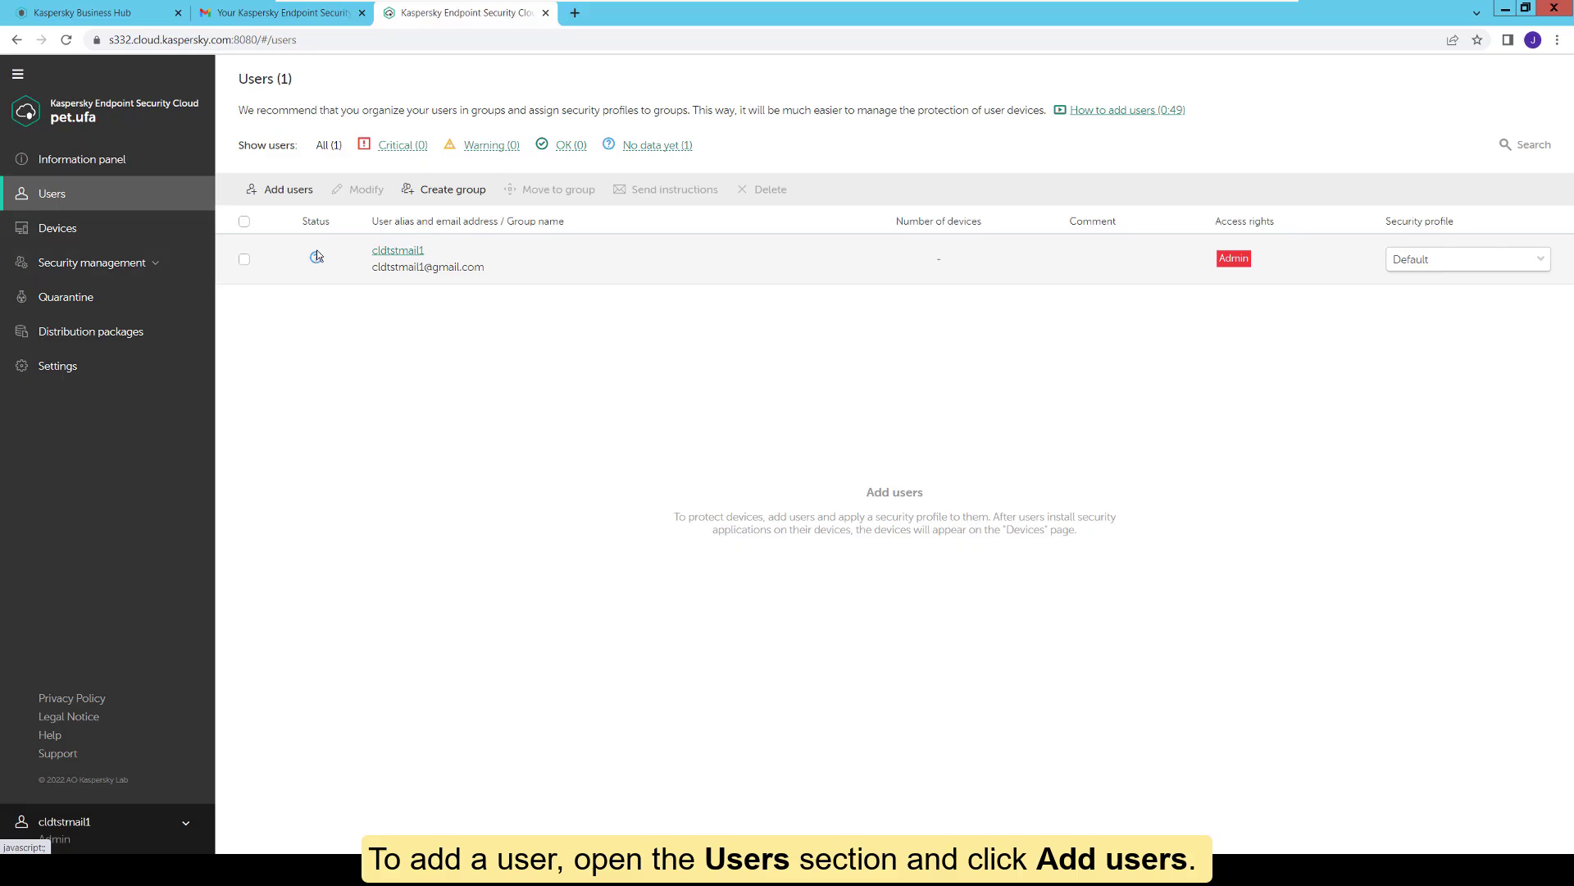
Step: Start adding a user and enter the new user's e-mail address
{"action": "left_click", "coordinate": [279, 189]}
{"action": "left_click", "coordinate": [299, 221]}
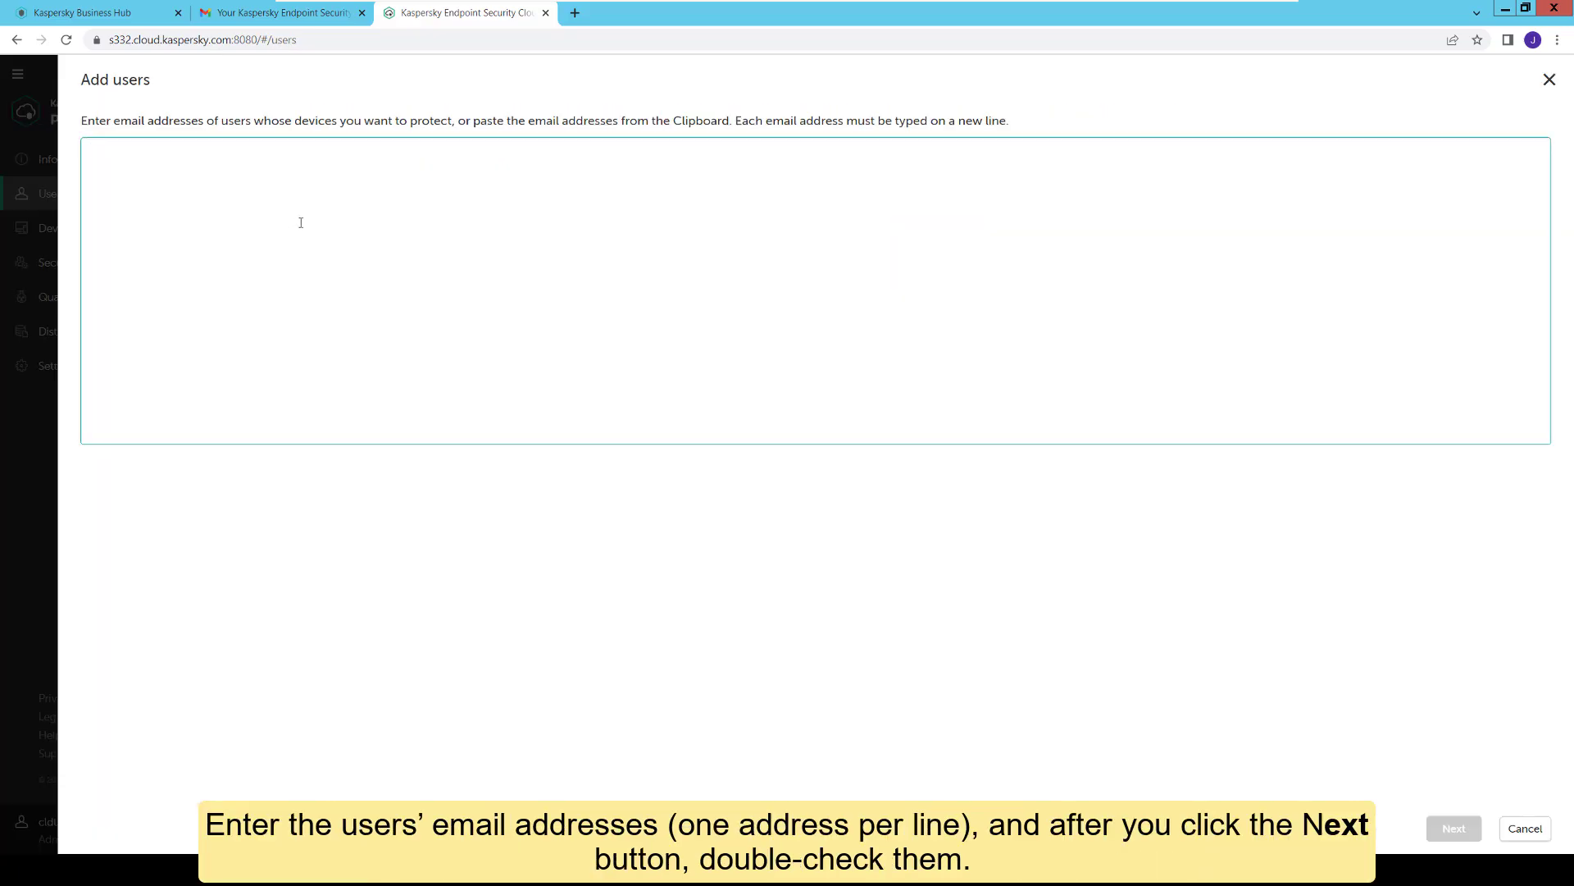
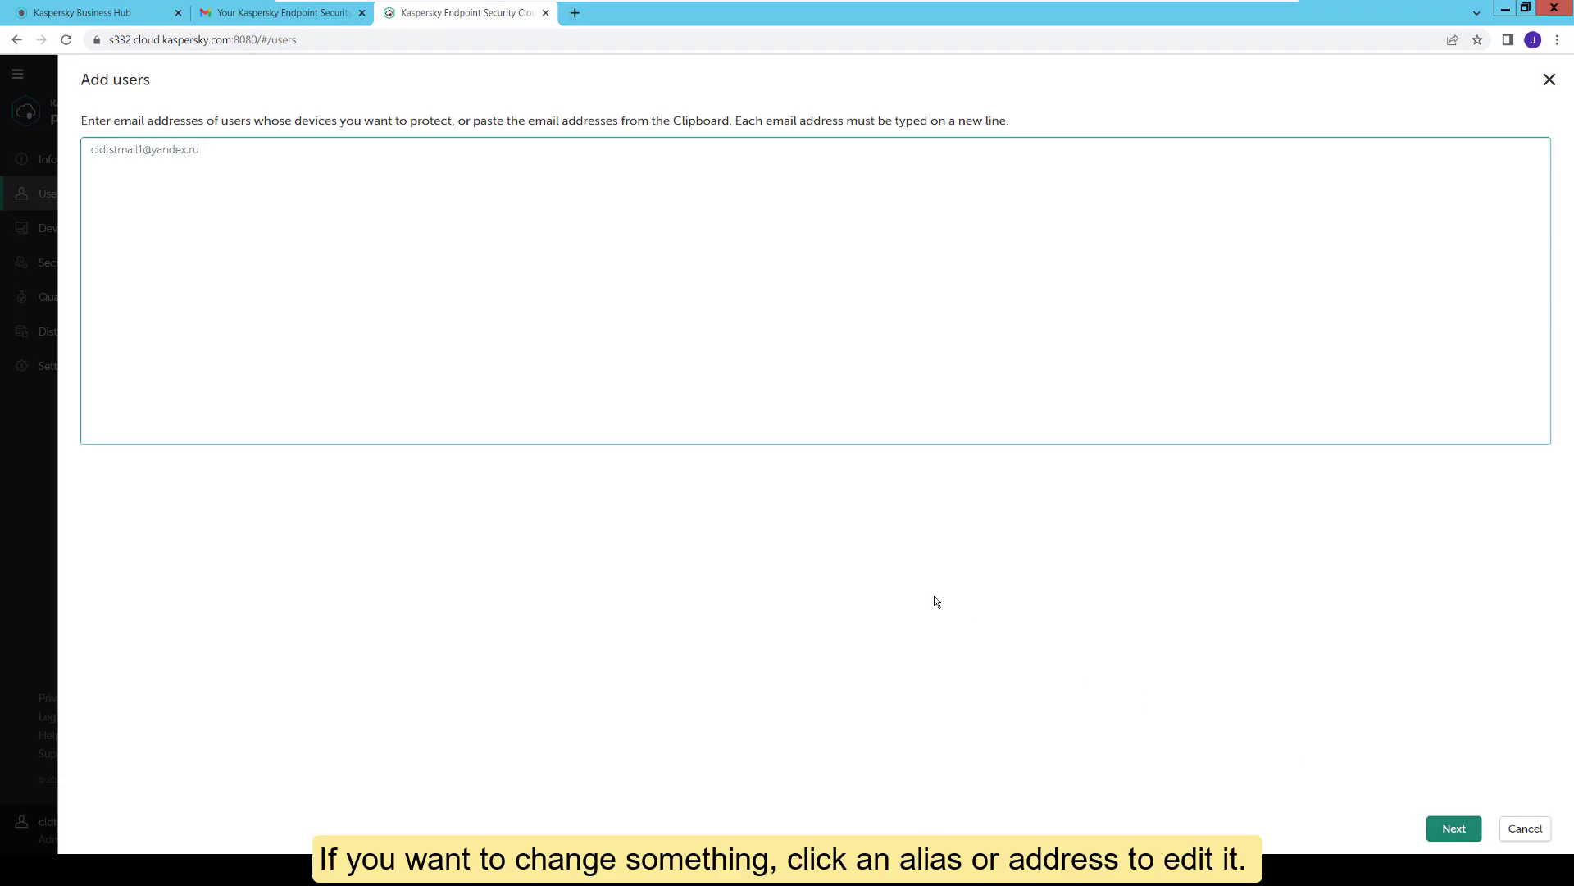
{"action": "left_click", "coordinate": [1455, 829]}
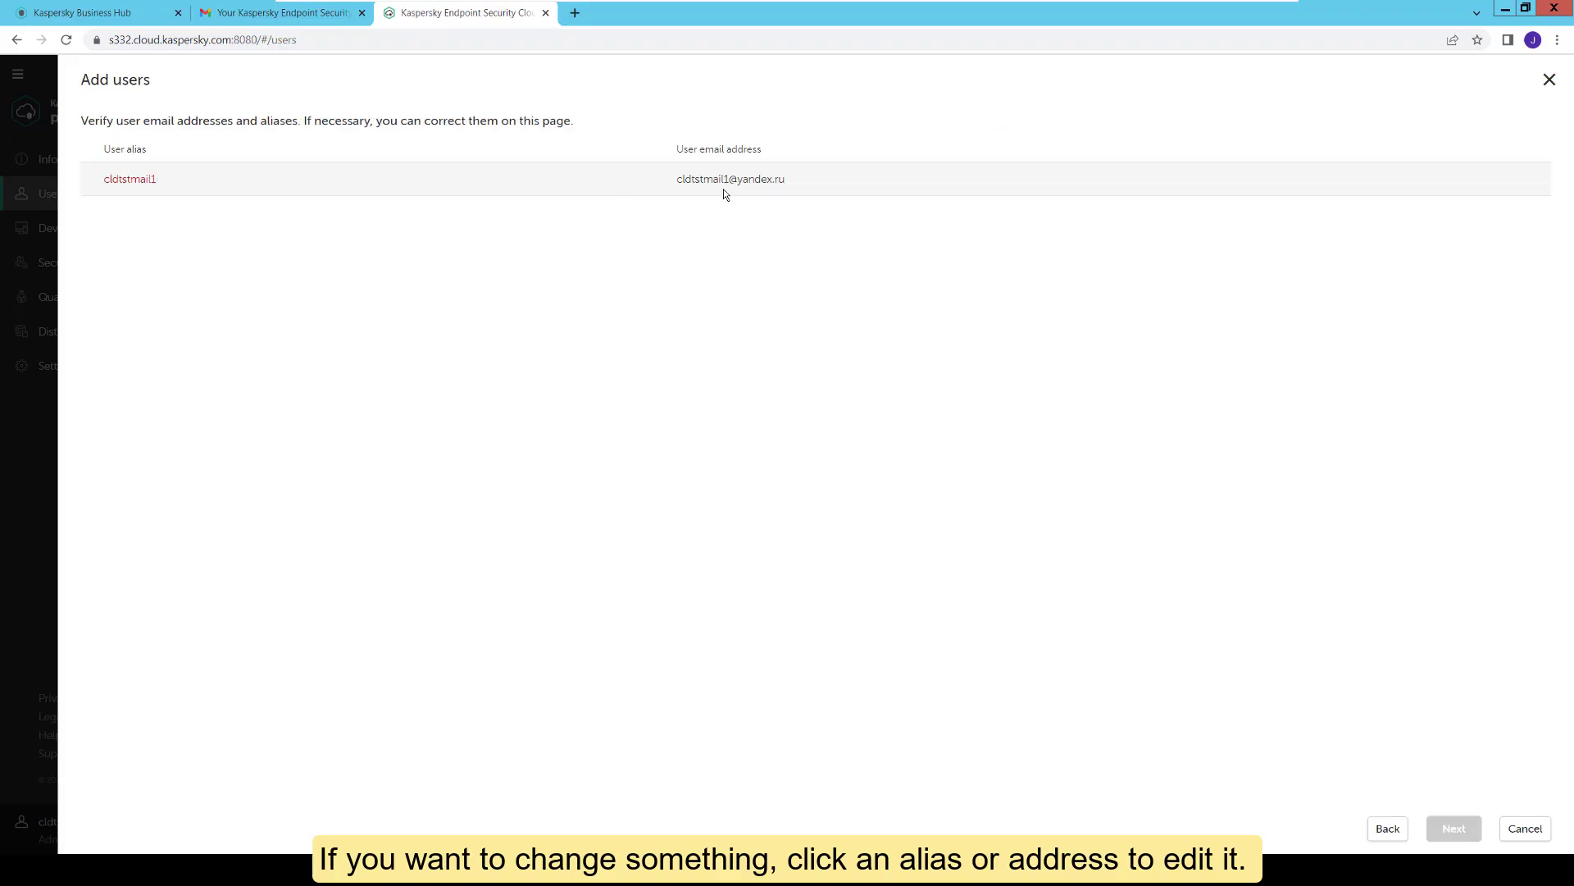
Step: Replace the new user's default alias with their full name
{"action": "left_click", "coordinate": [128, 179]}
{"action": "key", "text": "BackSpace"}
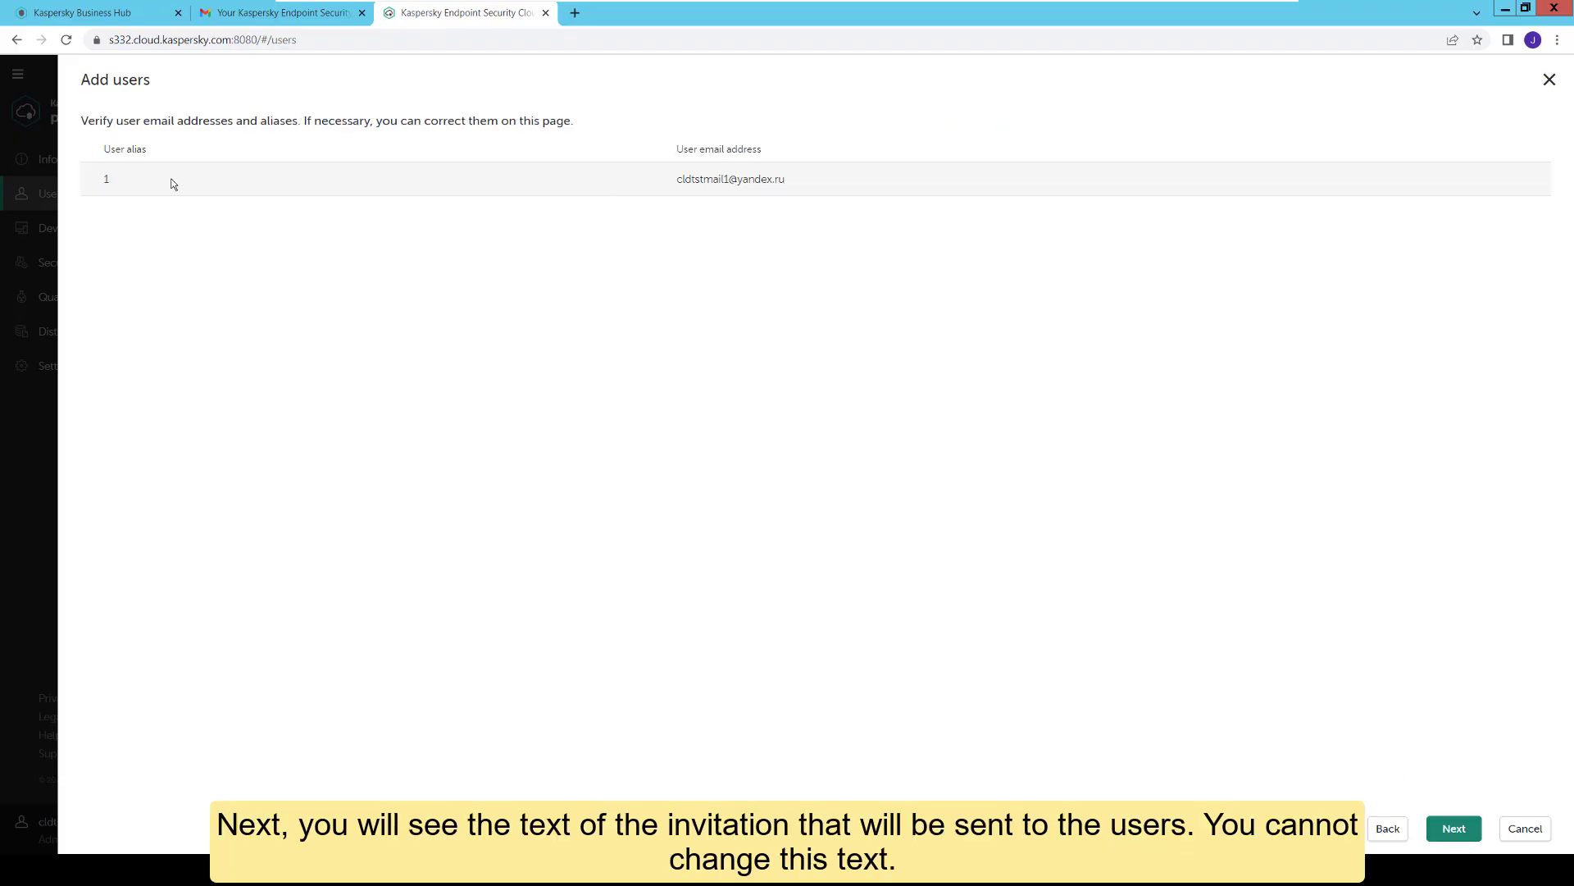
{"action": "left_click", "coordinate": [1439, 831]}
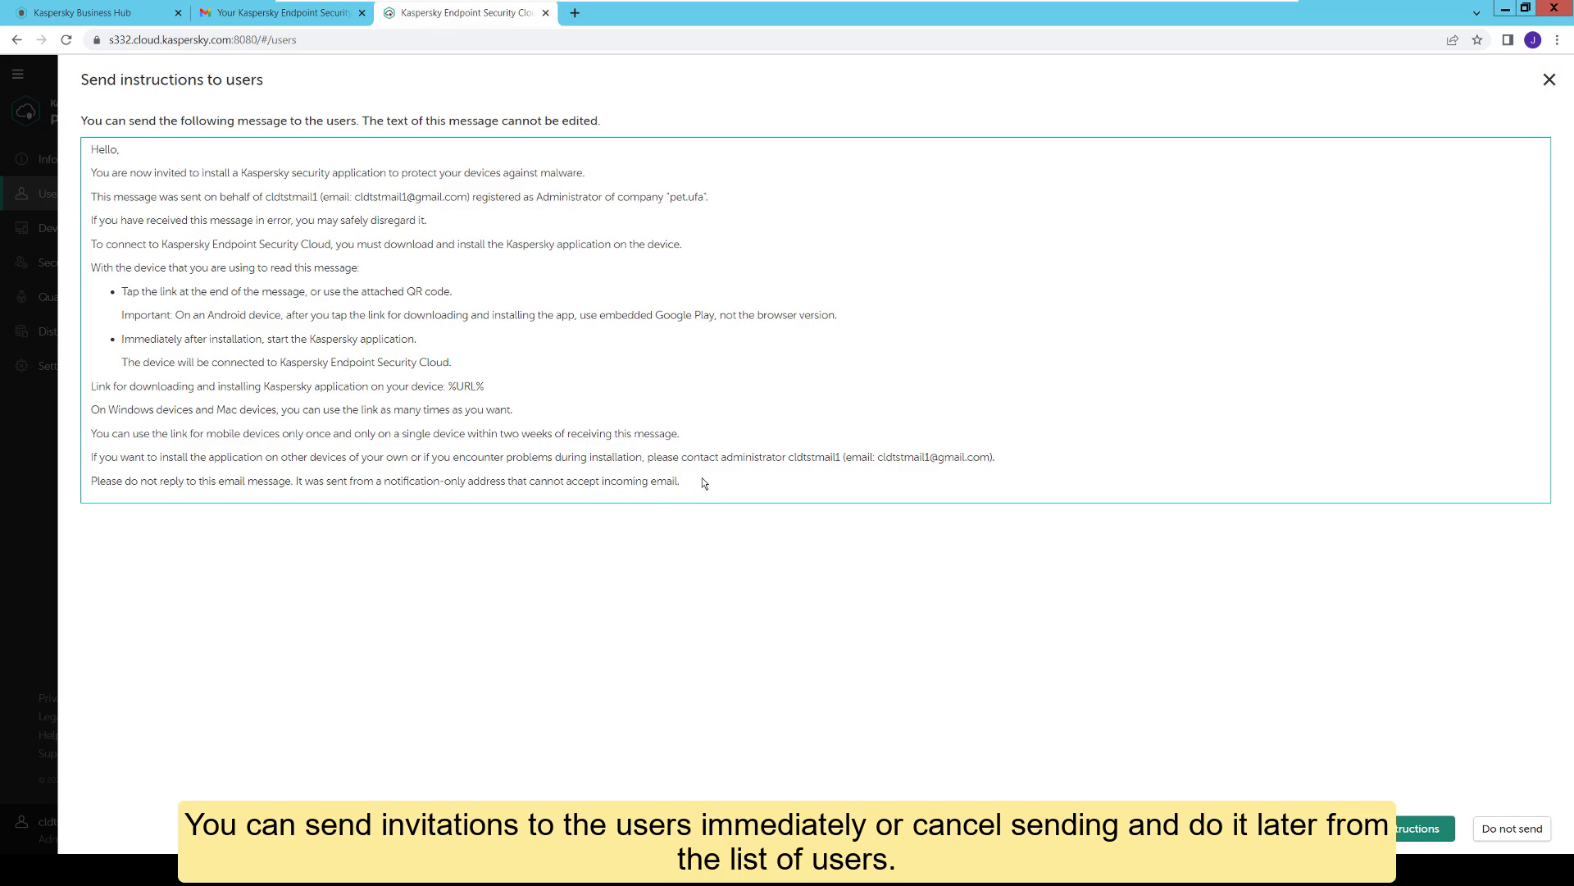
Step: Send the invitation instructions to the new user and close the 'Users are added' confirmation
{"action": "left_click_drag", "start_coordinate": [703, 455], "coordinate": [764, 482]}
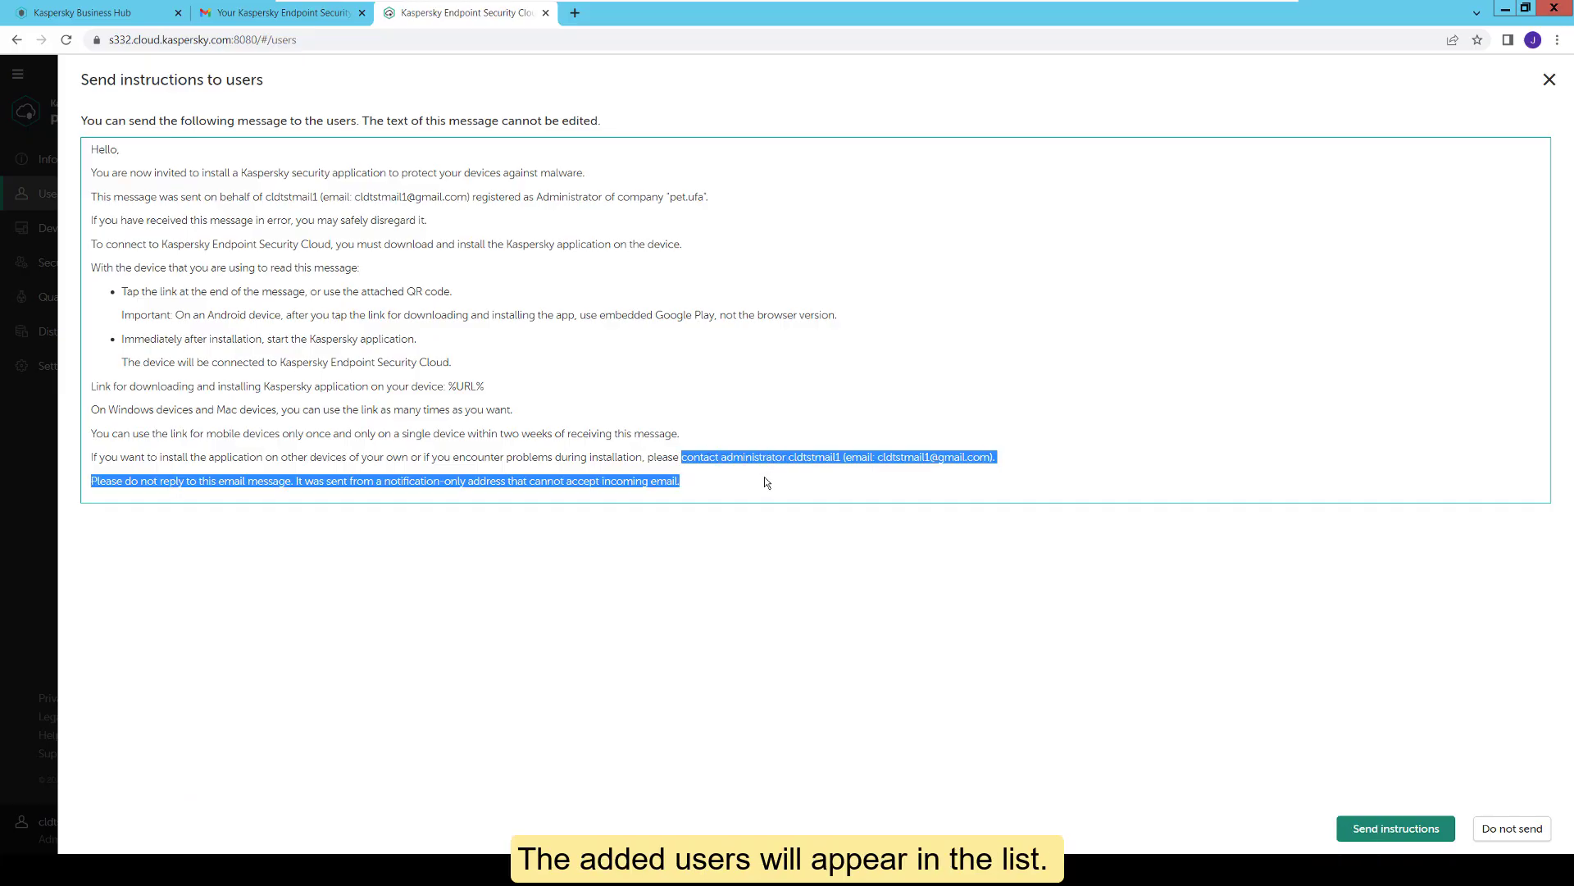
{"action": "left_click", "coordinate": [798, 486]}
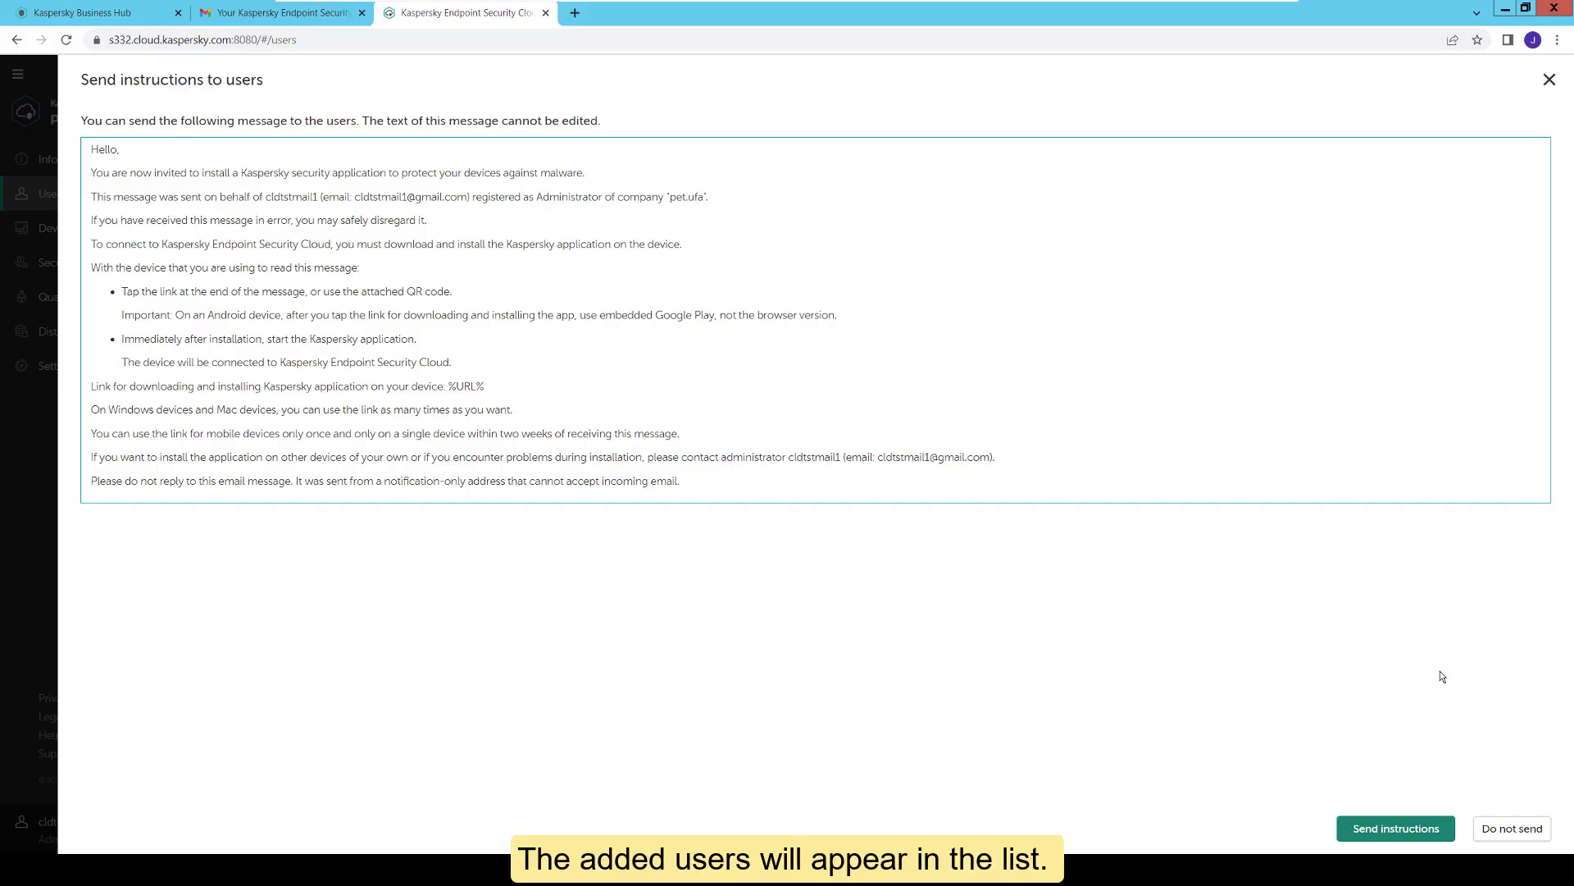
{"action": "left_click", "coordinate": [1407, 829]}
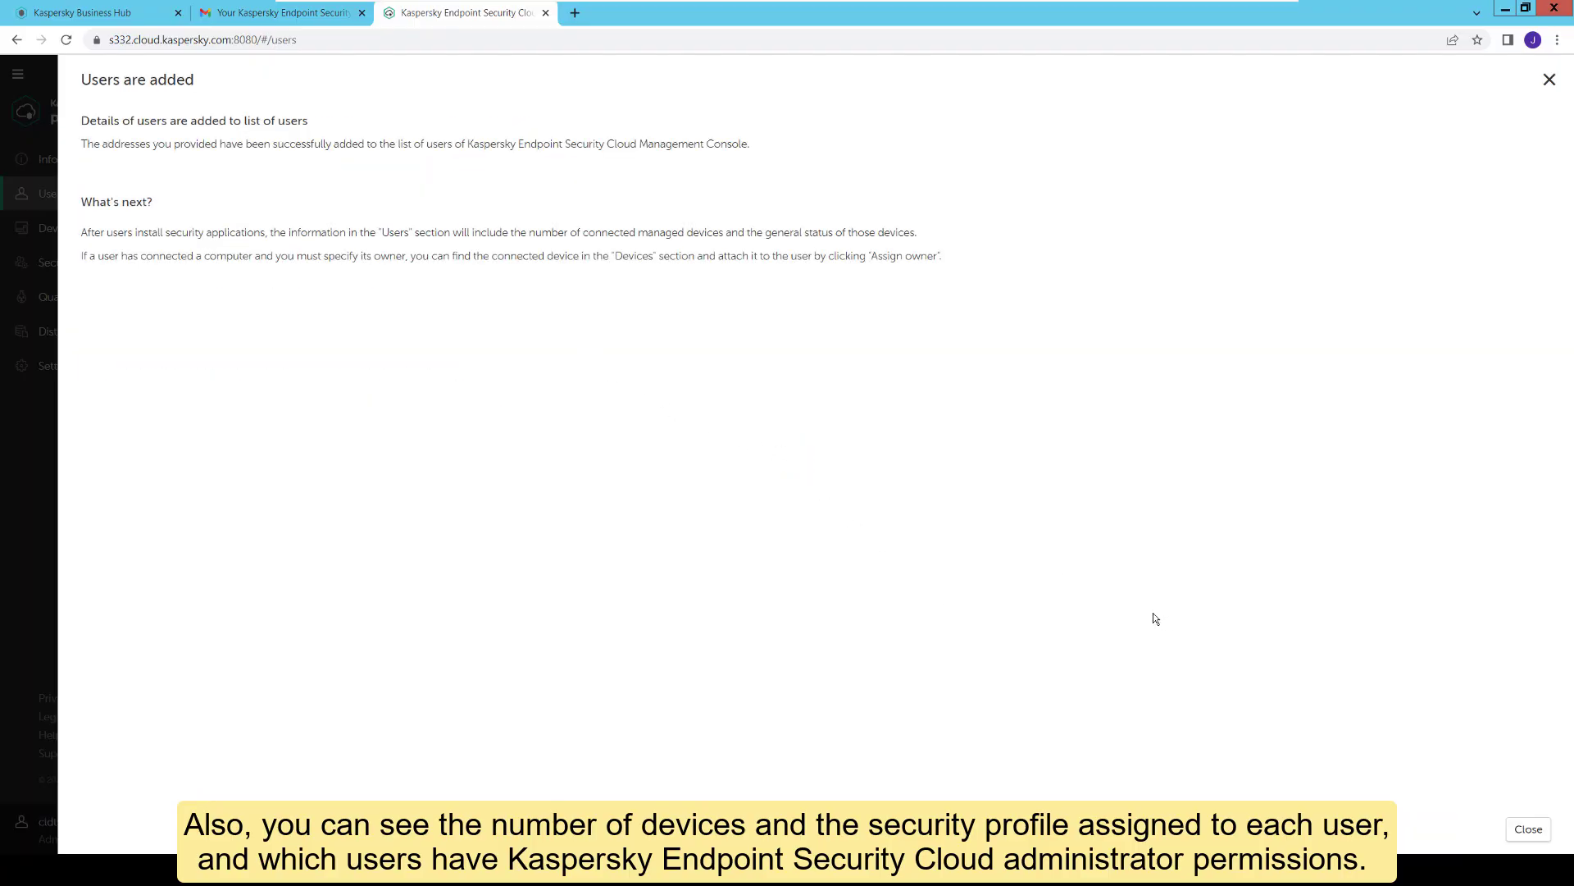
{"action": "left_click", "coordinate": [1535, 830]}
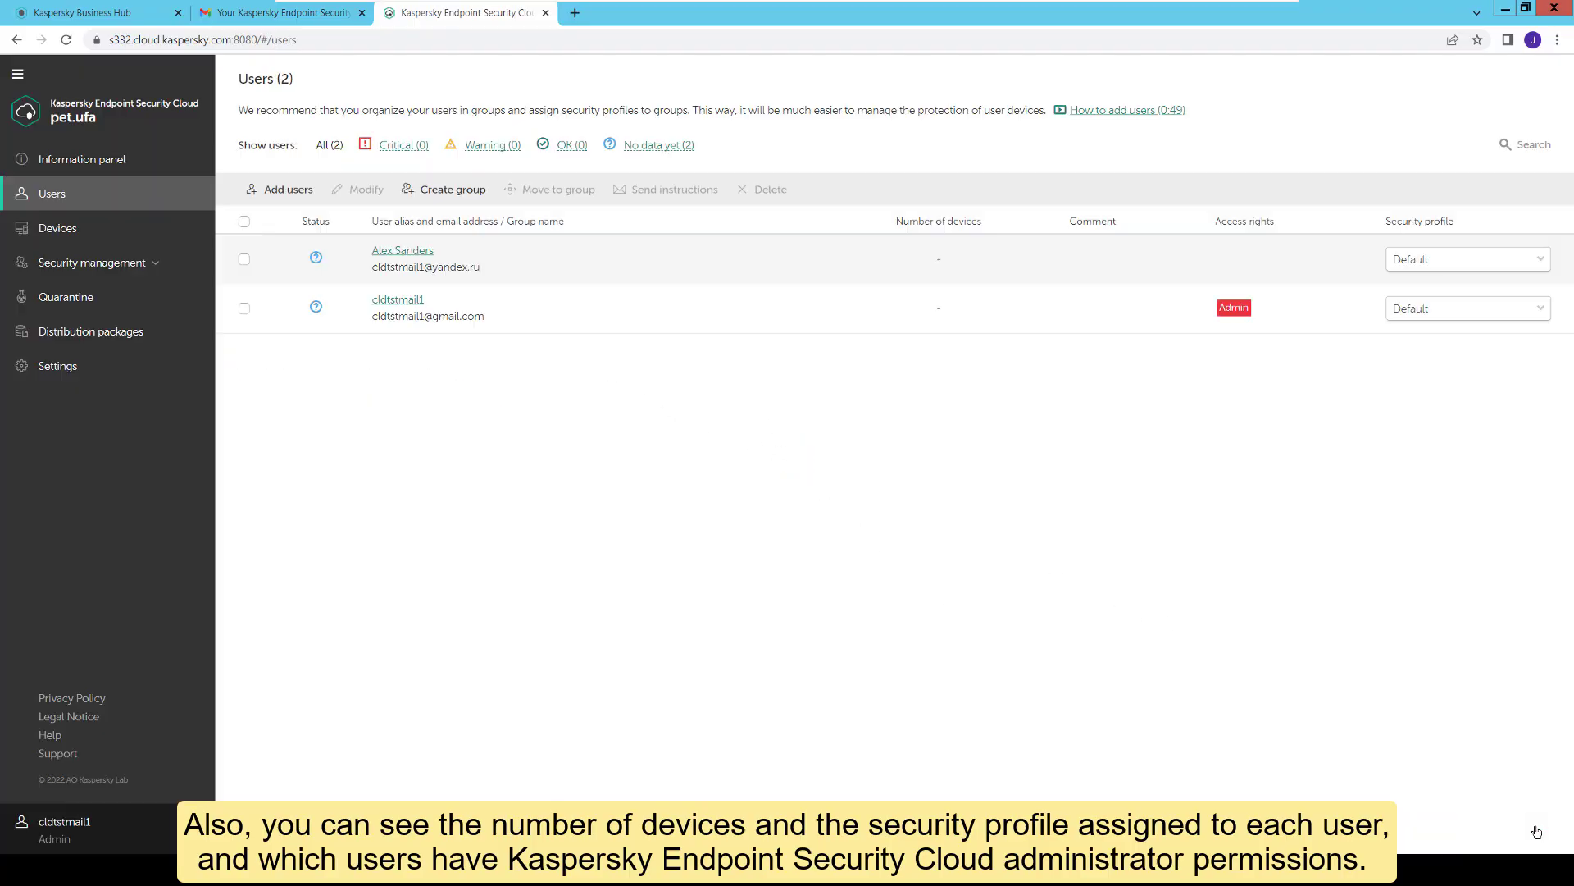